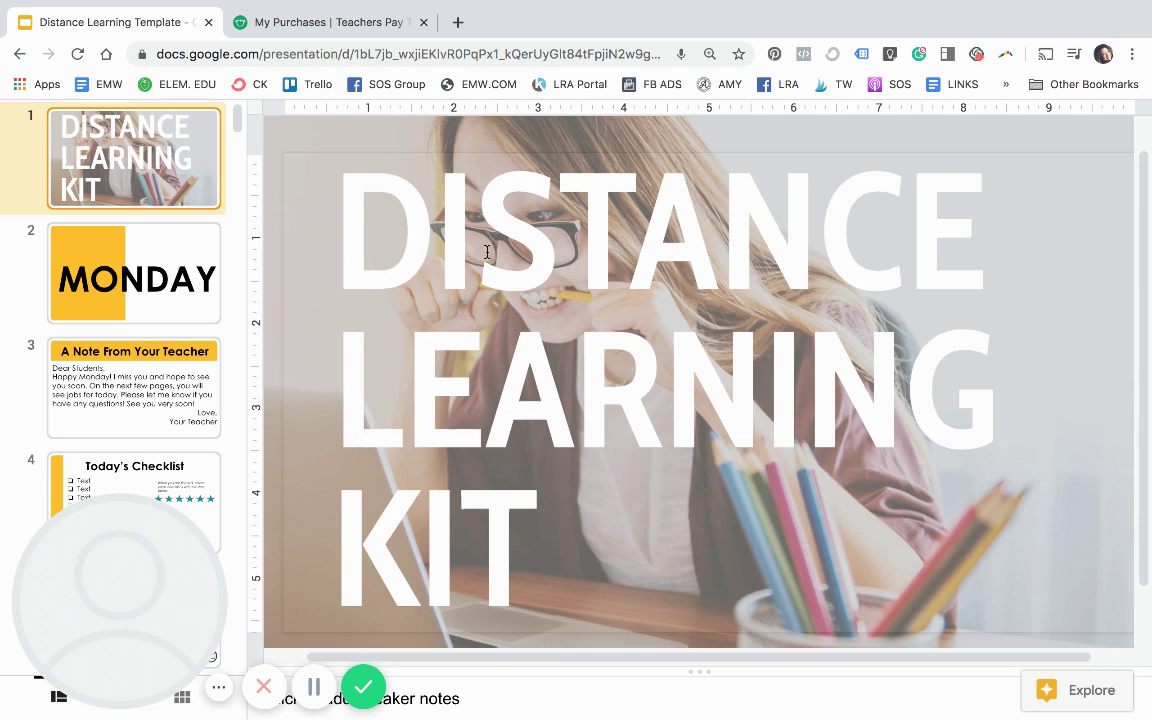
# Step: Open the MONDAY slide (slide 2) and scroll the filmstrip through the teacher's note and checklist slides
pyautogui.scroll(-1, 120, 305)
pyautogui.scroll(1, 120, 305)
pyautogui.click(140, 300)
pyautogui.scroll(-1, 97, 346)
pyautogui.scroll(-1, 97, 347)
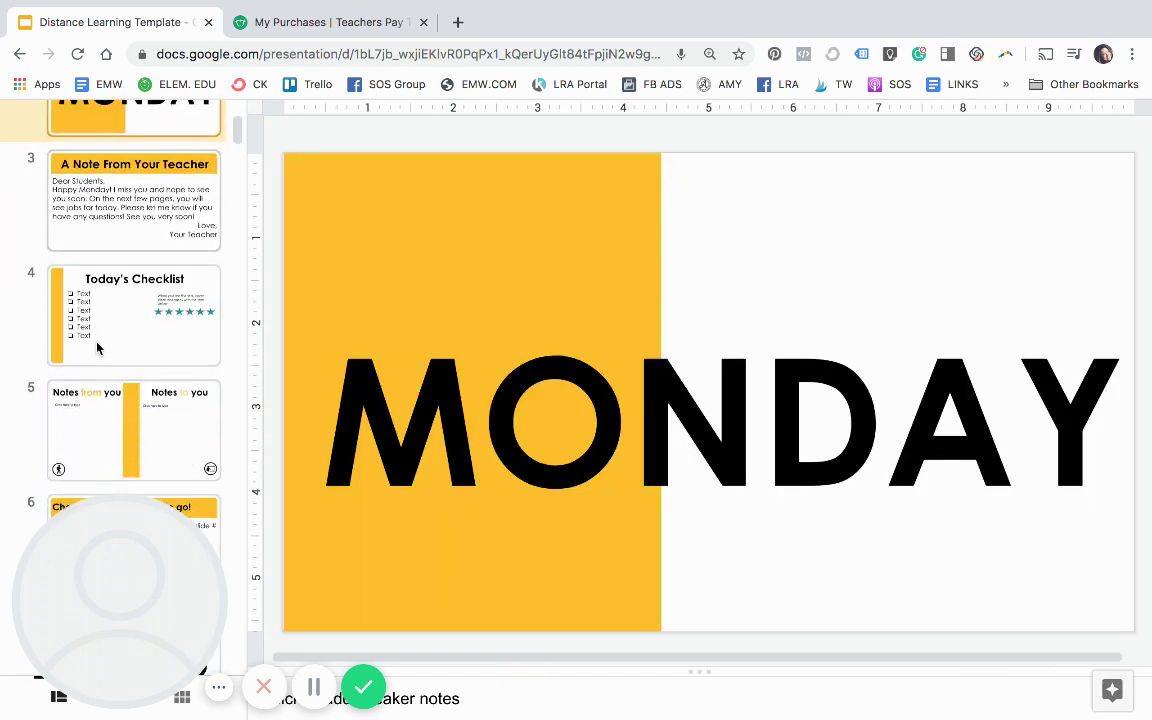
pyautogui.scroll(1, 97, 347)
pyautogui.scroll(-2, 97, 347)
pyautogui.scroll(-12, 97, 347)
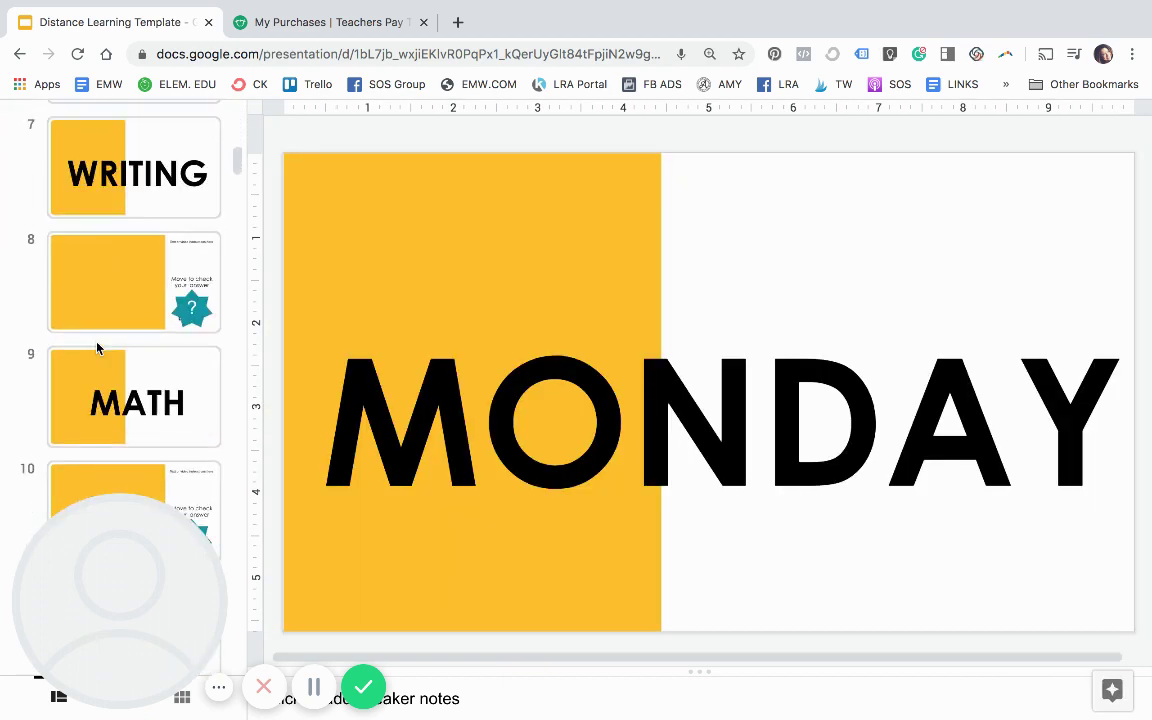
pyautogui.scroll(-6, 97, 347)
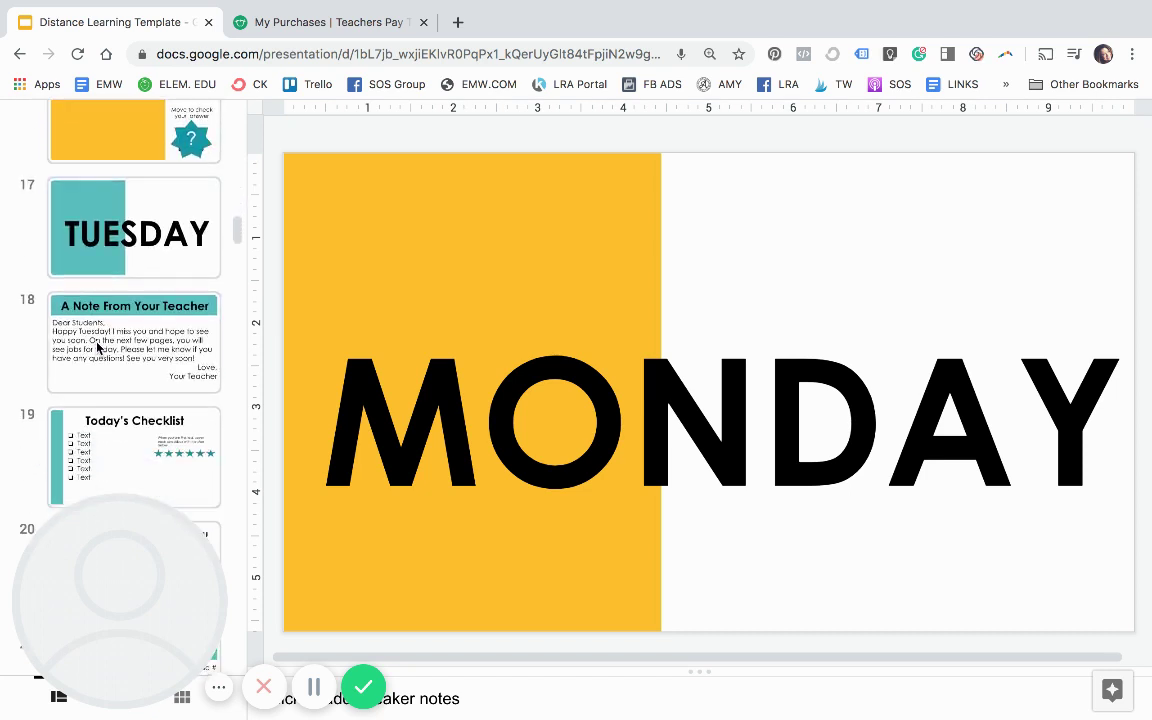
pyautogui.scroll(-10, 97, 347)
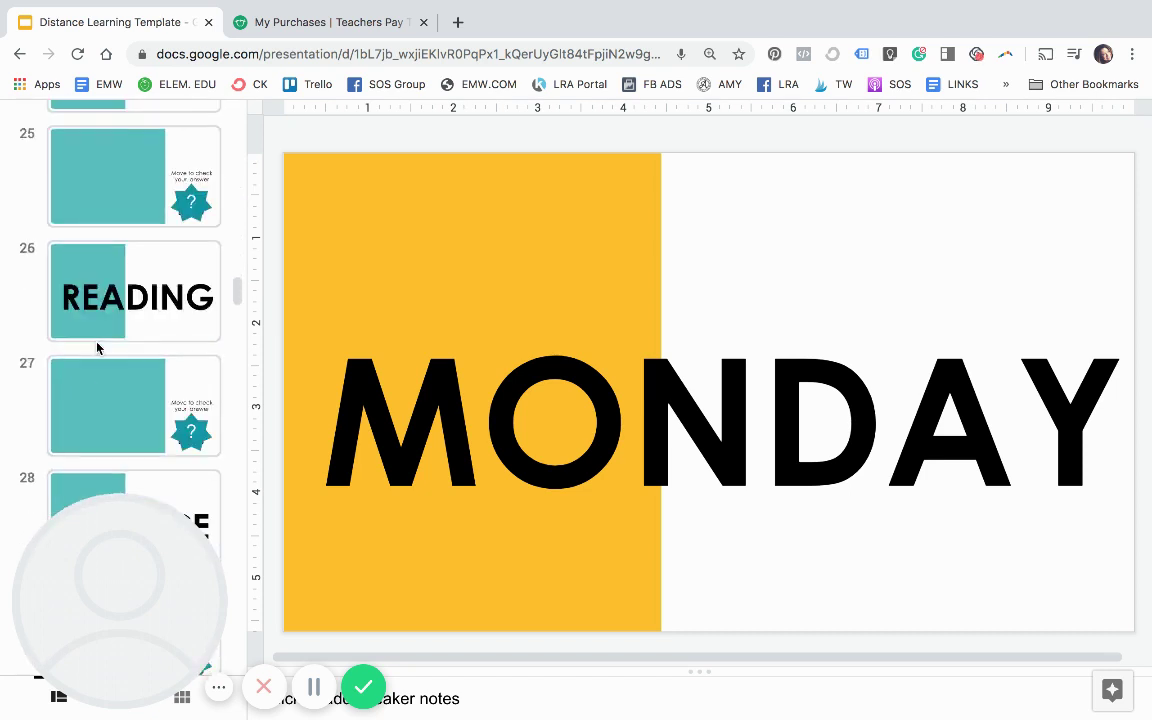
pyautogui.scroll(6, 97, 347)
pyautogui.scroll(20, 97, 347)
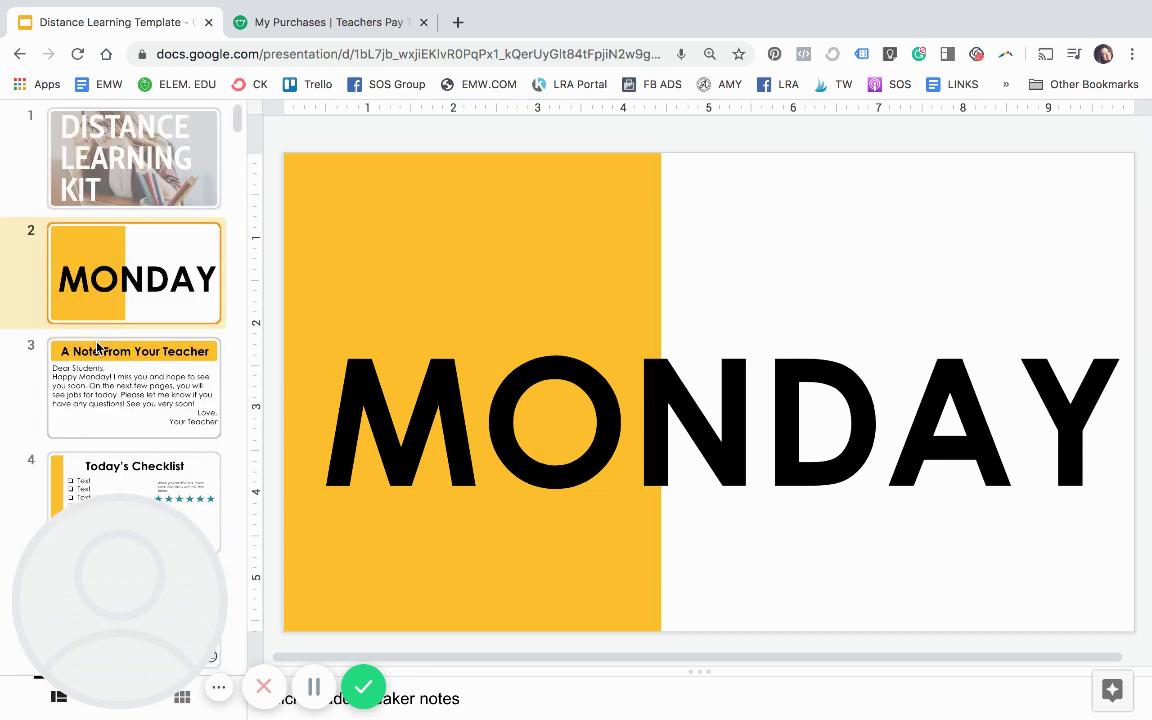
# Step: Open the A Note From Your Teacher slide and click into its title and letter body
pyautogui.click(131, 393)
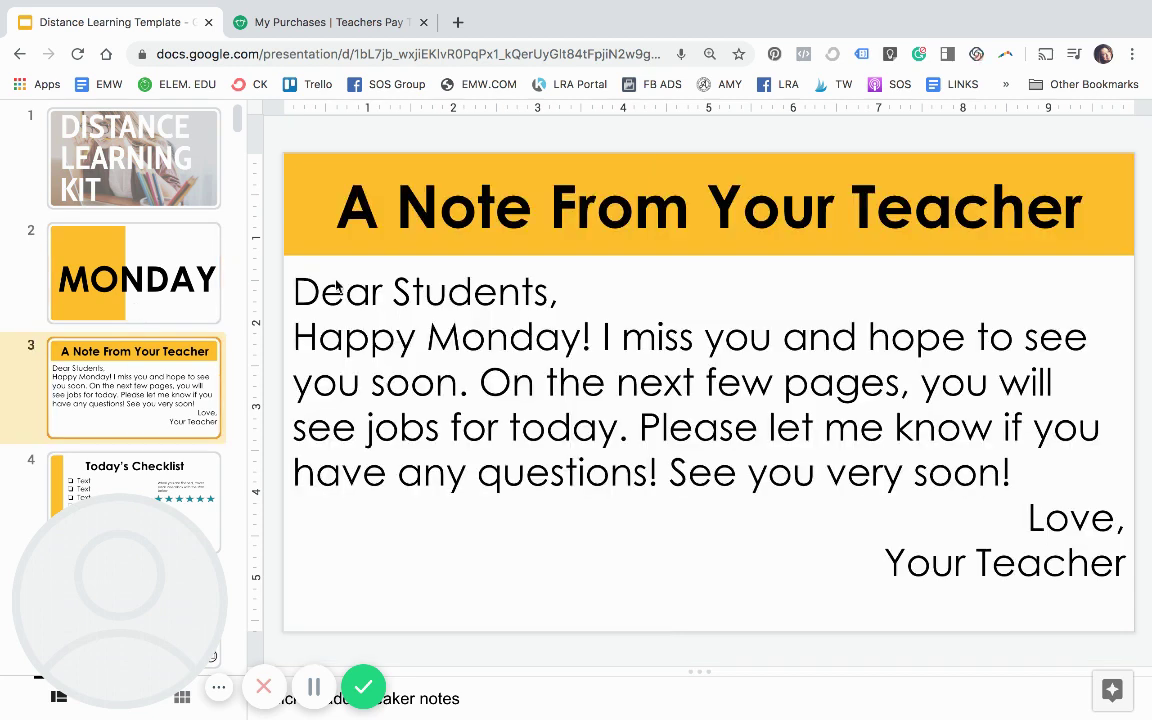
pyautogui.doubleClick(513, 233)
pyautogui.click(476, 429)
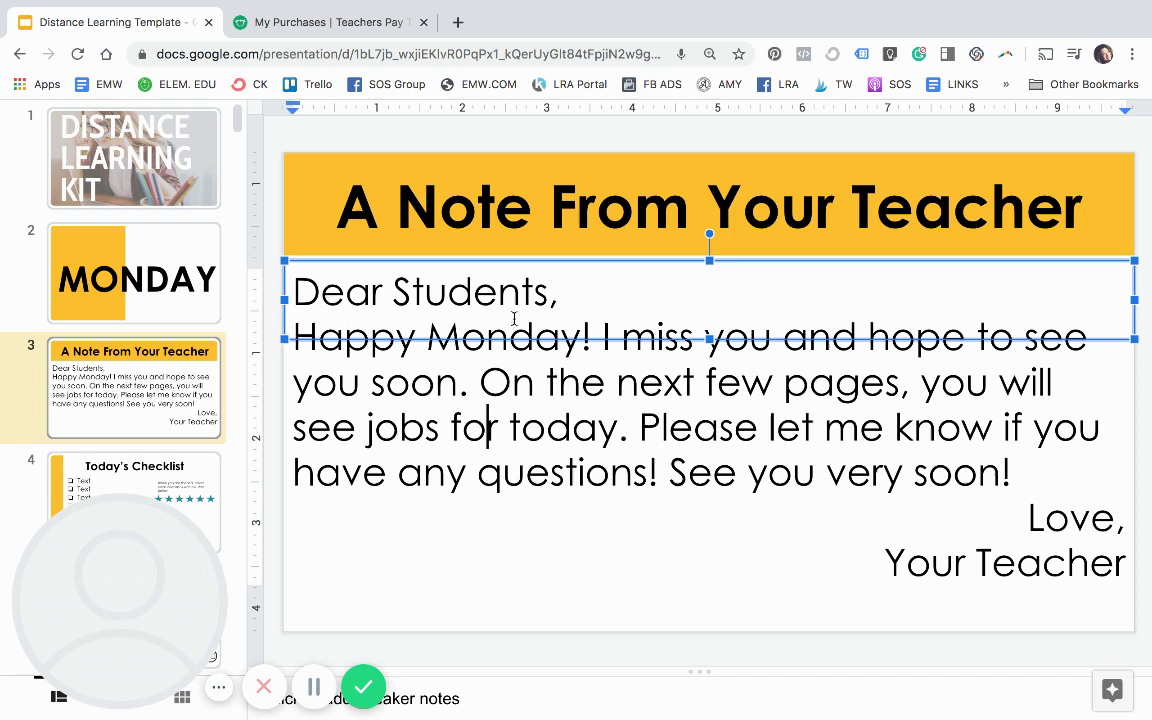
pyautogui.scroll(-1, 162, 395)
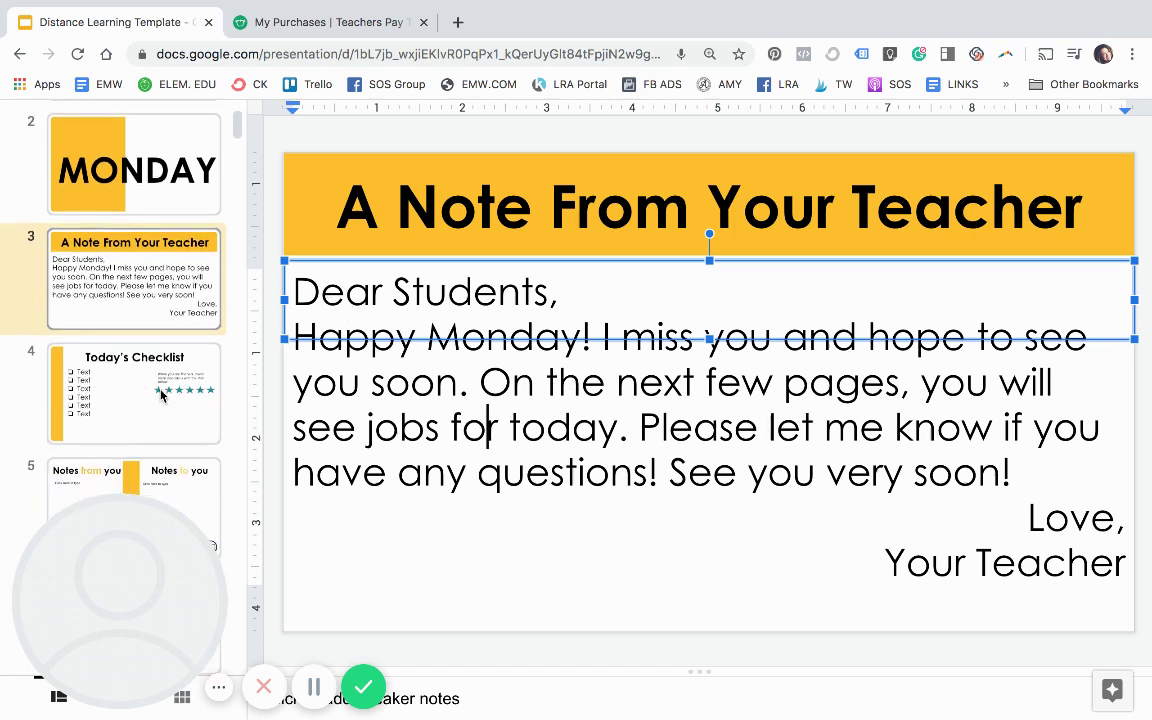
# Step: On Today's Checklist, drag the first teal star onto the first checkbox, then undo it
pyautogui.click(138, 392)
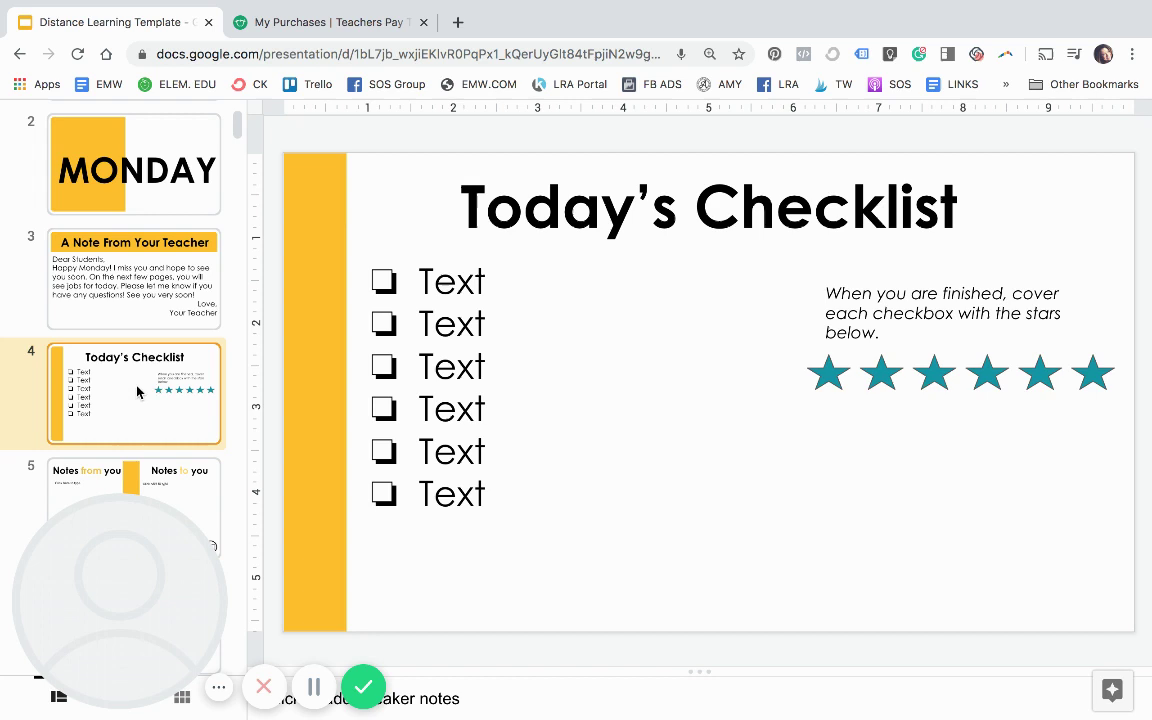
pyautogui.click(420, 282)
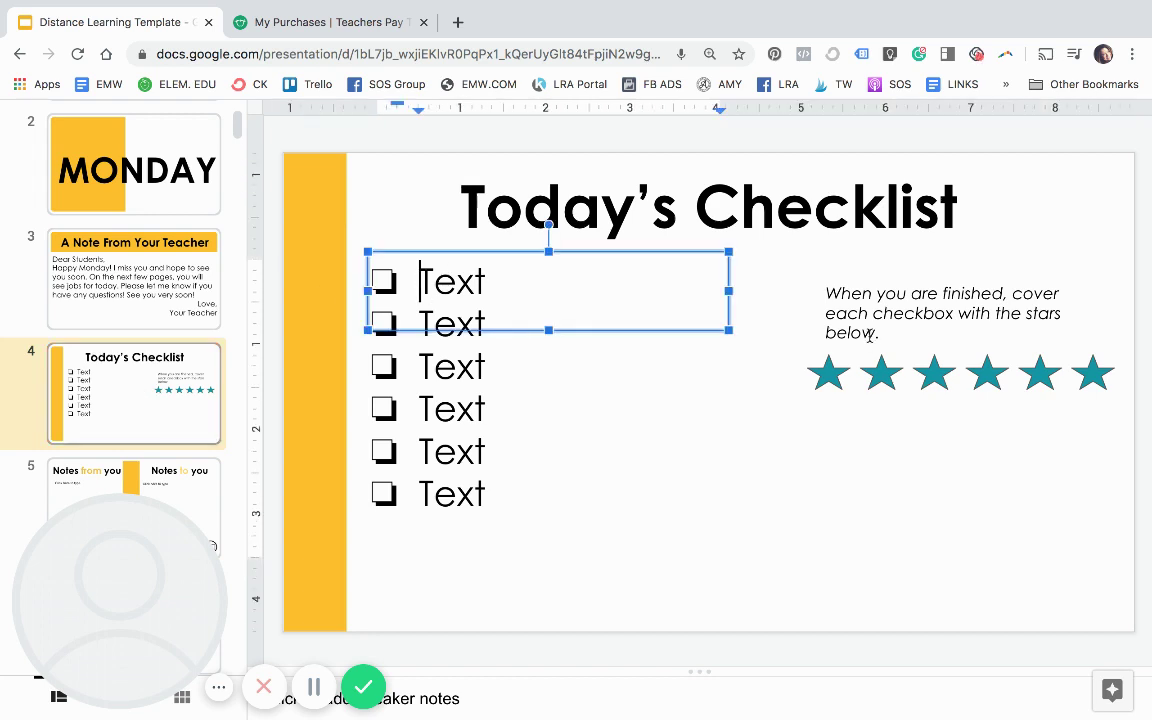
pyautogui.click(830, 374)
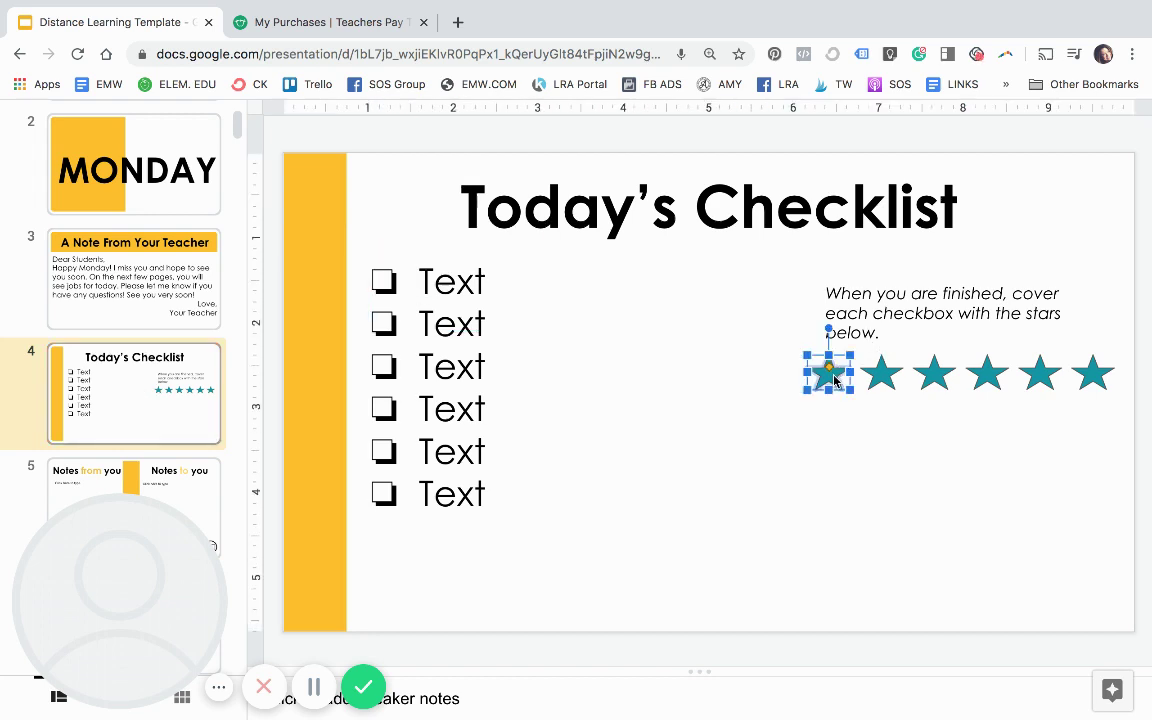
pyautogui.moveTo(836, 374); pyautogui.dragTo(777, 311)
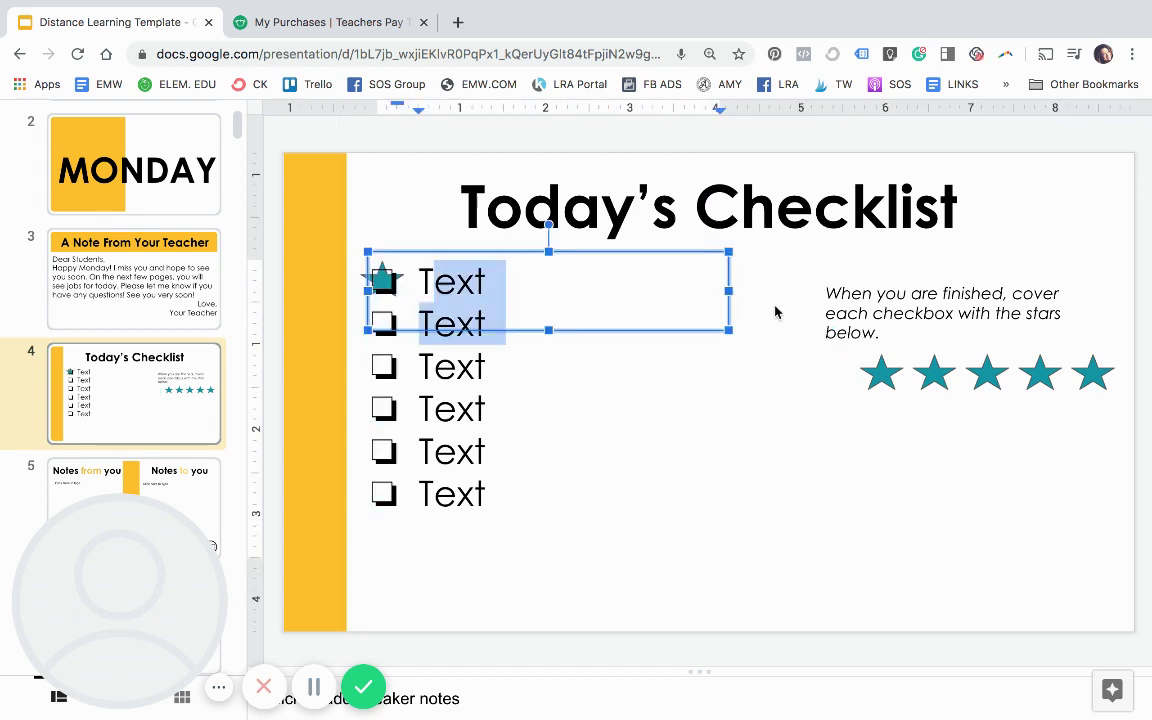
pyautogui.hotkey('ctrl', 'z')
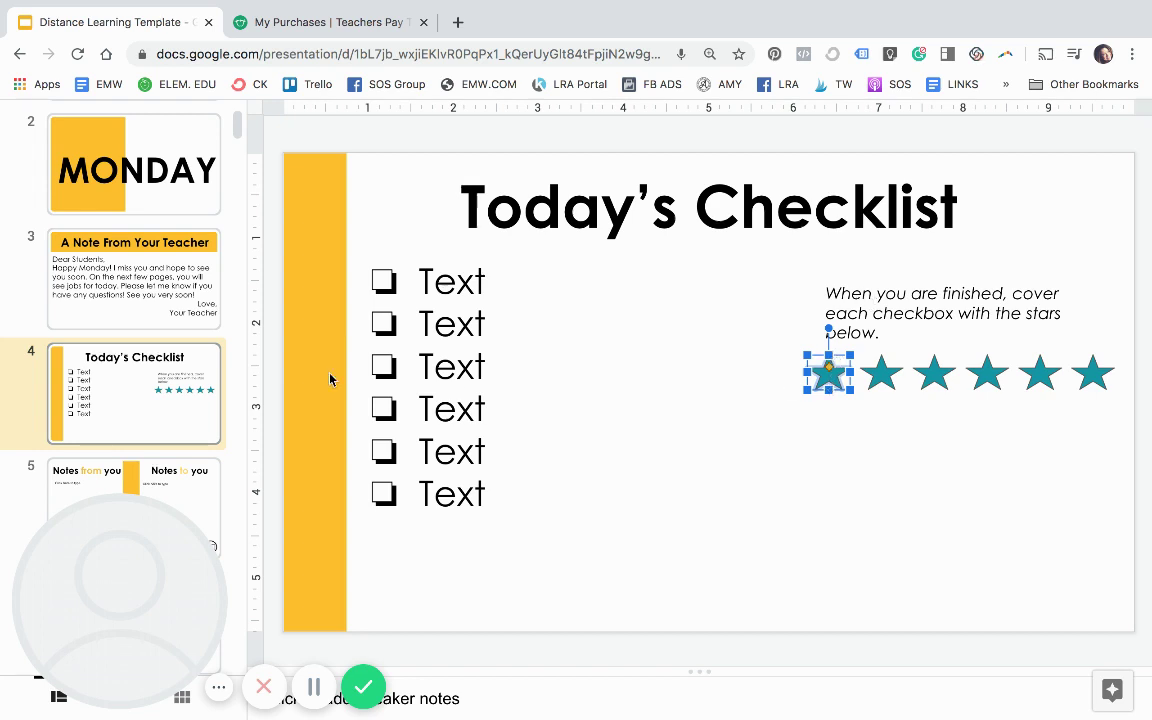
pyautogui.scroll(-2, 185, 422)
# Step: Open slide 5 and click into the Notes from you and Notes to you titles and typing areas
pyautogui.click(185, 422)
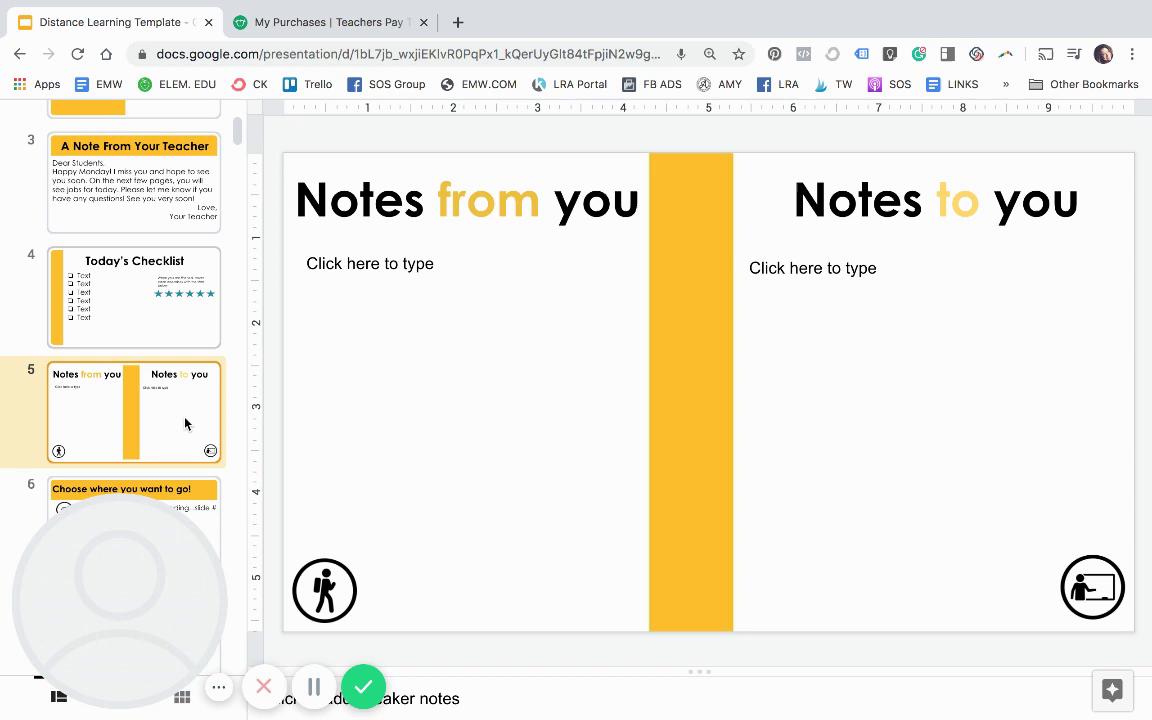
pyautogui.click(366, 258)
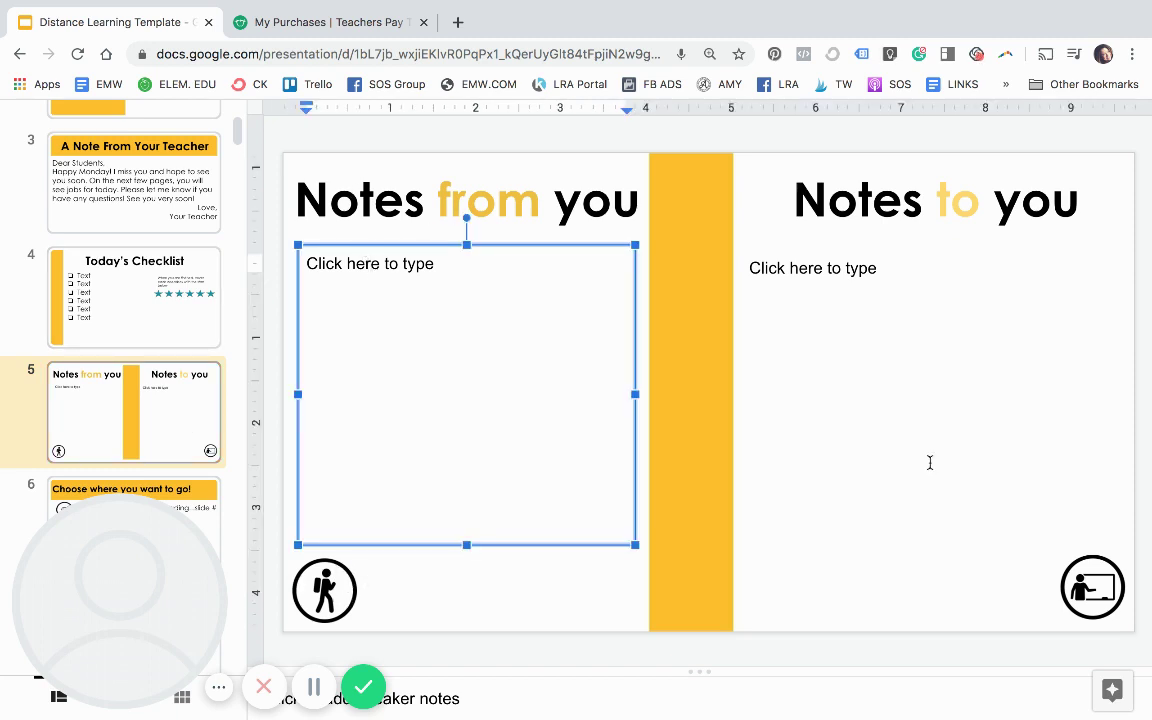
pyautogui.click(869, 334)
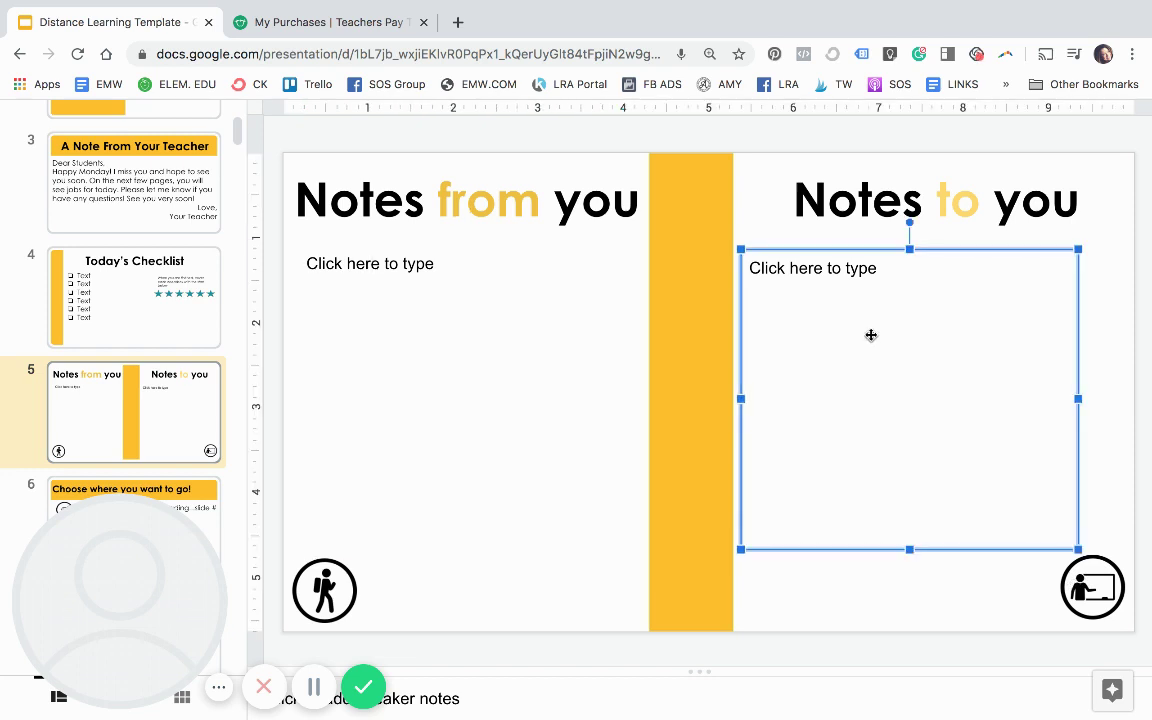
pyautogui.click(872, 200)
pyautogui.click(509, 171)
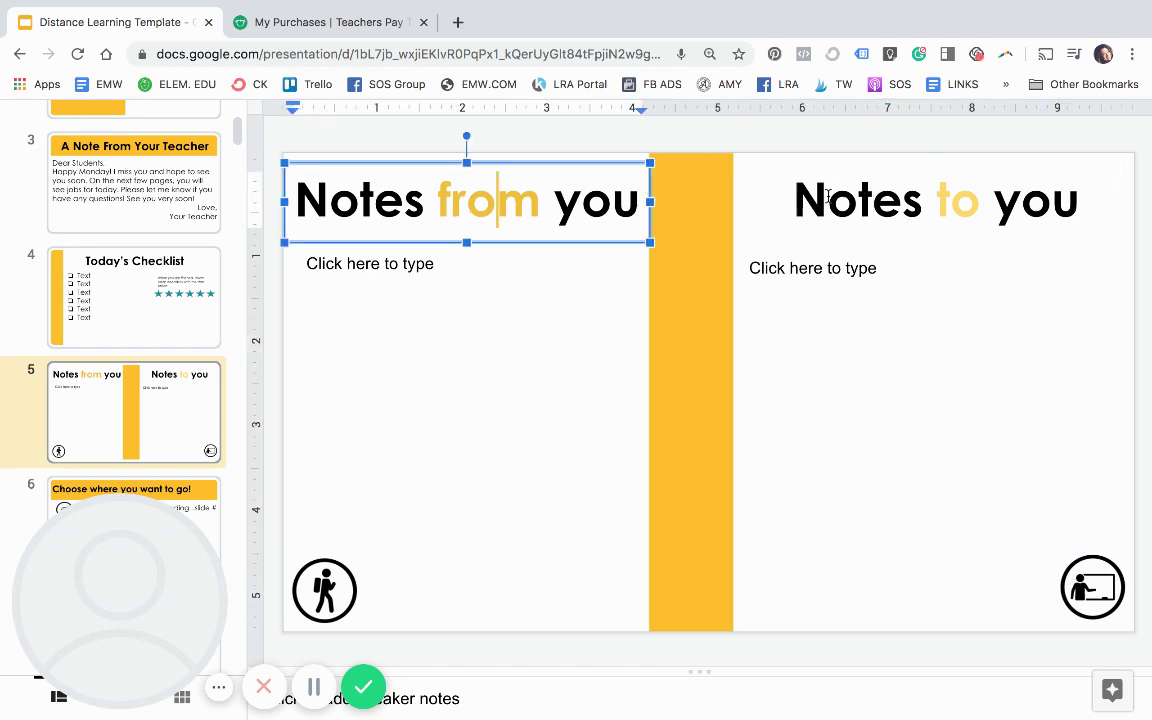
pyautogui.scroll(-3, 129, 388)
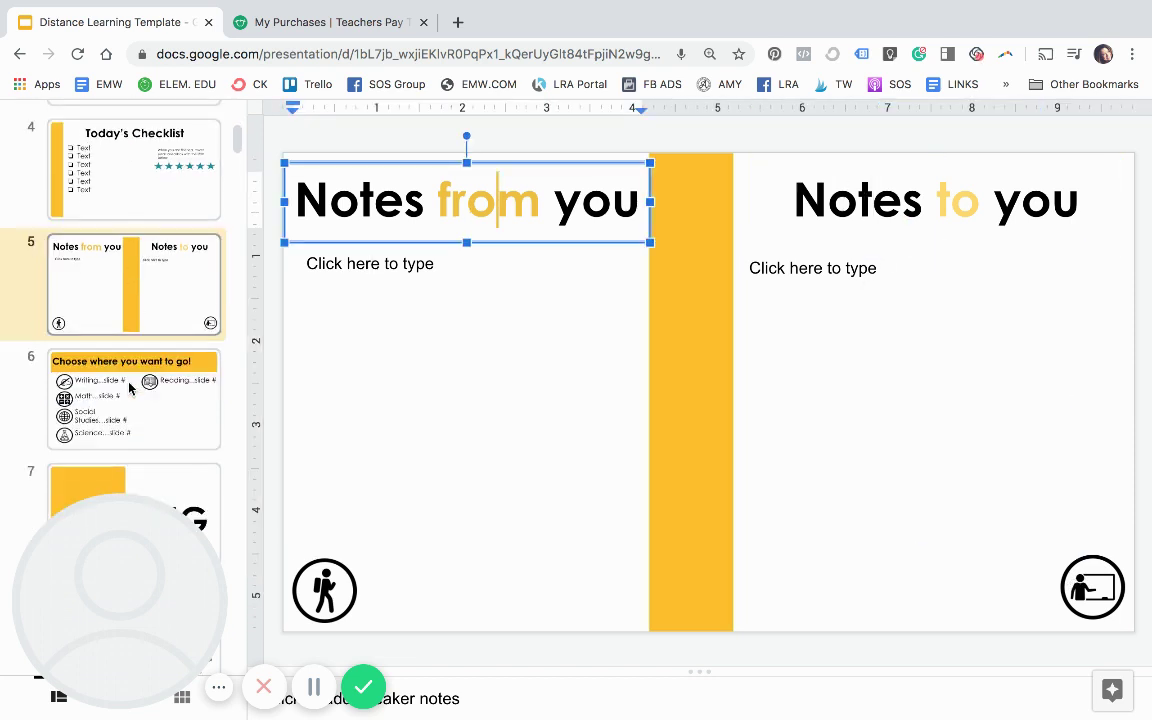
# Step: On Choose where you want to go!, select the Writing entry text and its pencil icon
pyautogui.click(129, 388)
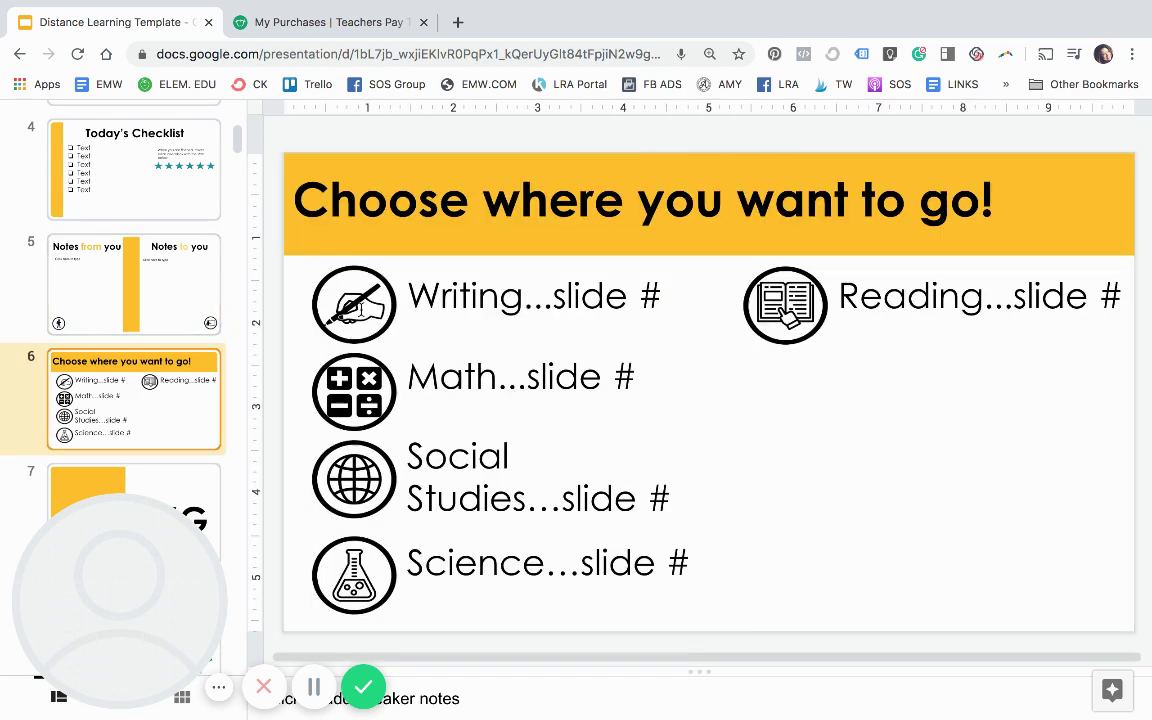
pyautogui.click(441, 295)
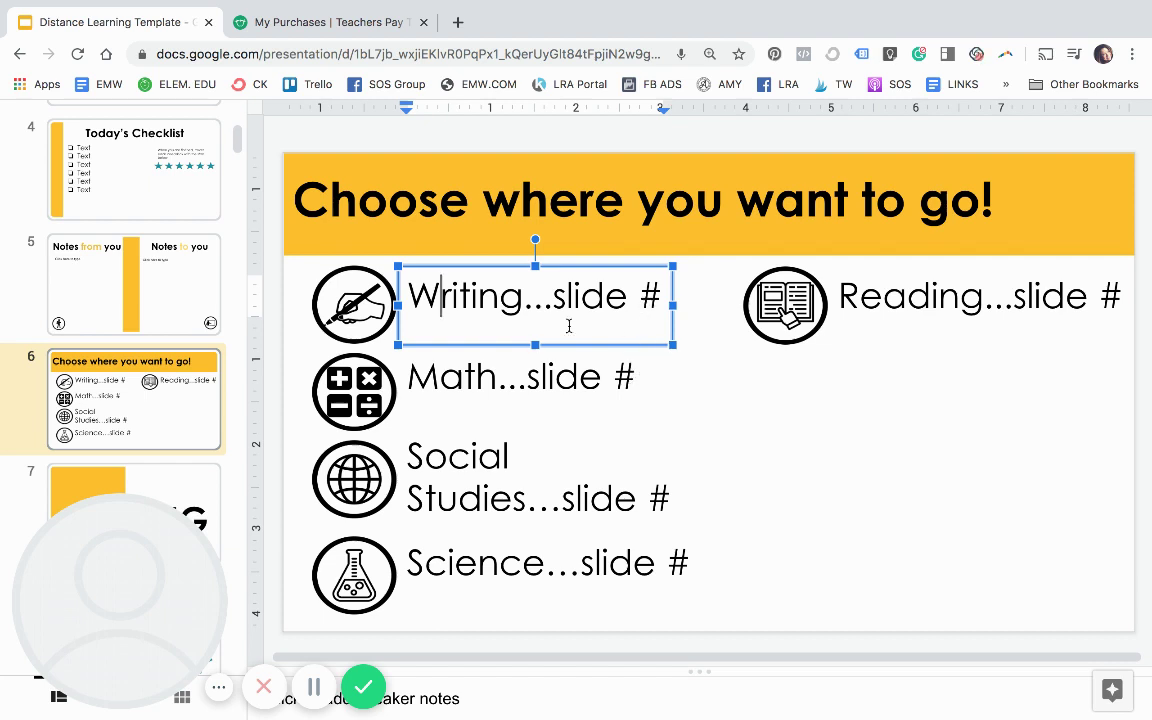
pyautogui.click(352, 315)
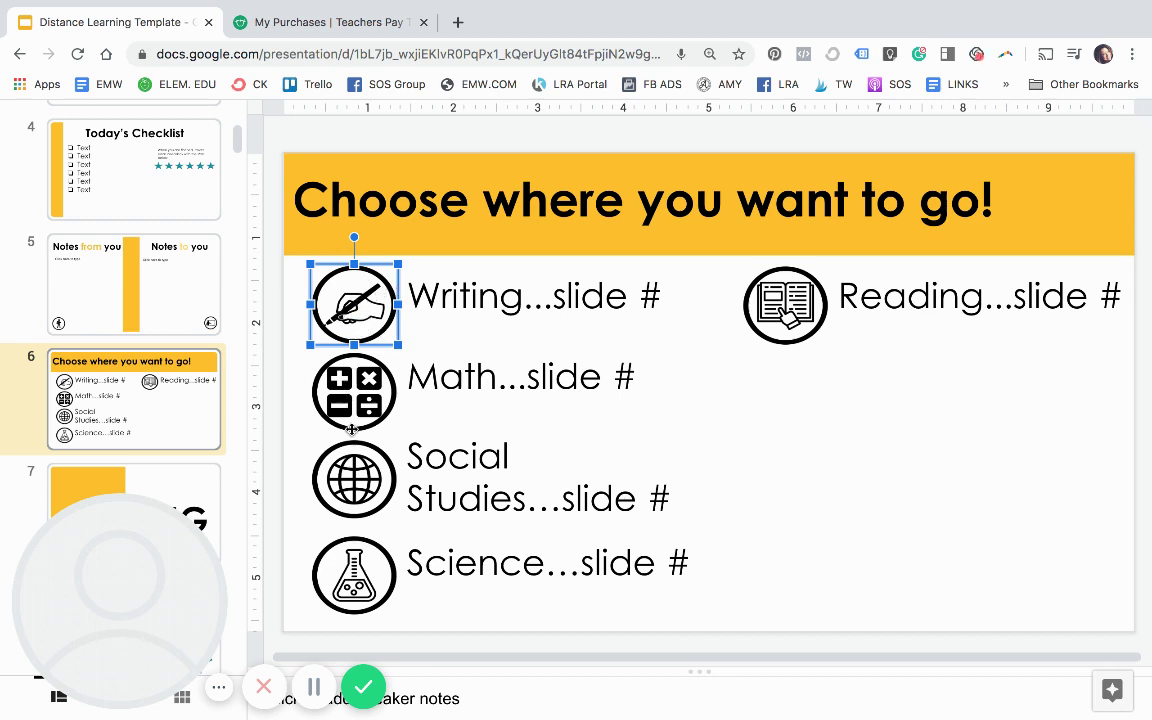
pyautogui.click(350, 528)
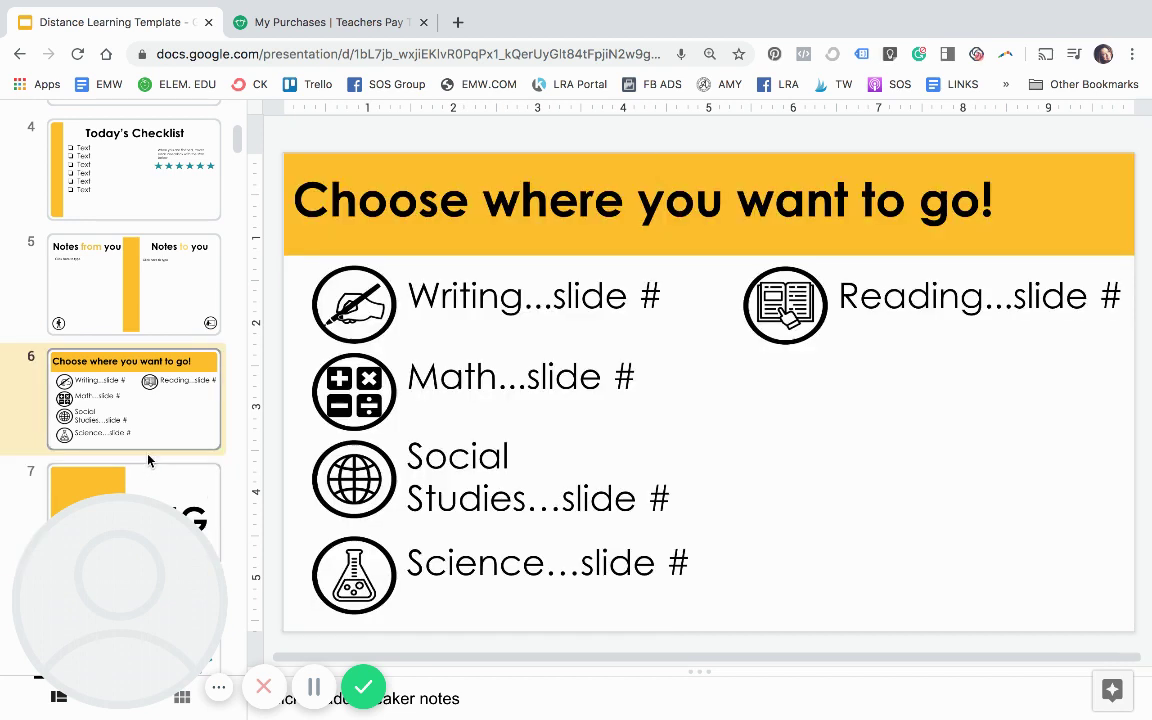
pyautogui.scroll(-1, 155, 432)
pyautogui.scroll(-1, 155, 432)
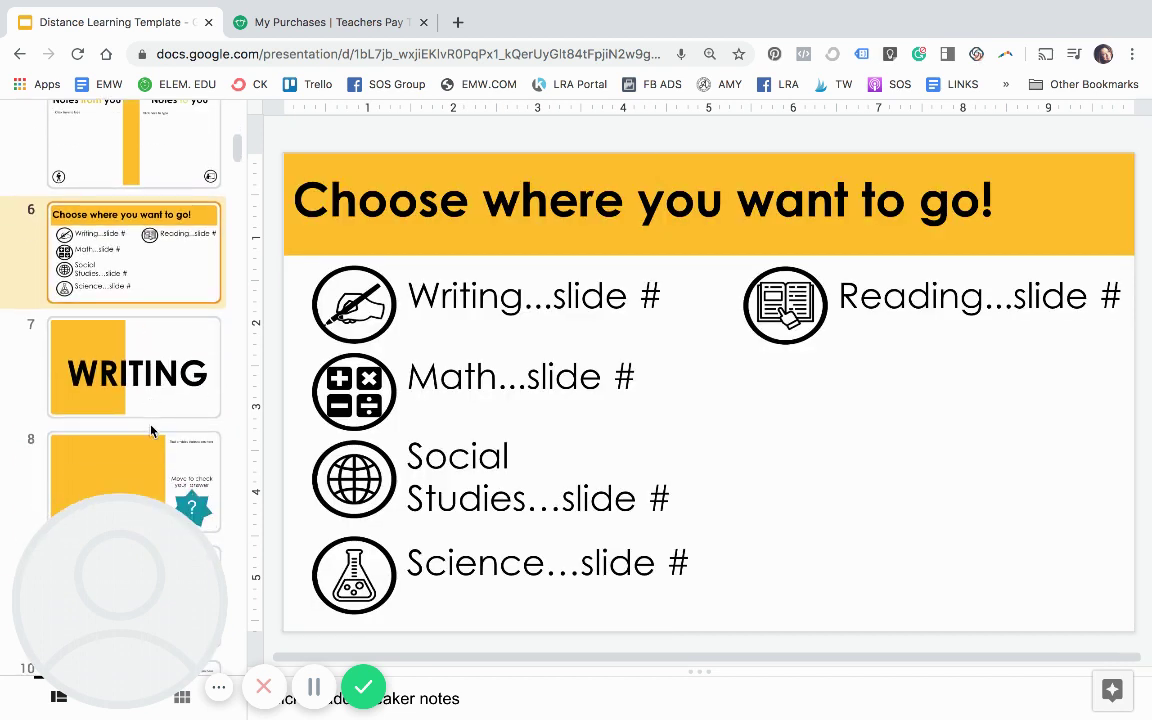
# Step: Open the WRITING section slide, click into its title, then go to writing activity slide 8
pyautogui.click(135, 348)
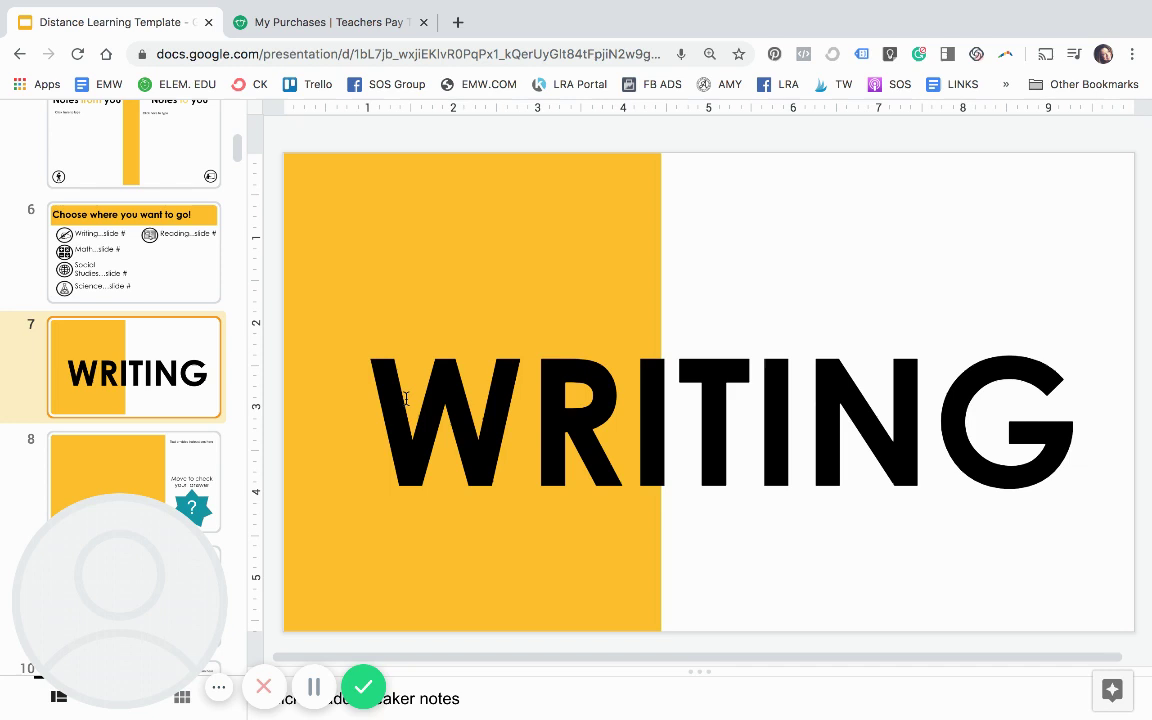
pyautogui.press('Down')
pyautogui.click(198, 346)
pyautogui.click(433, 392)
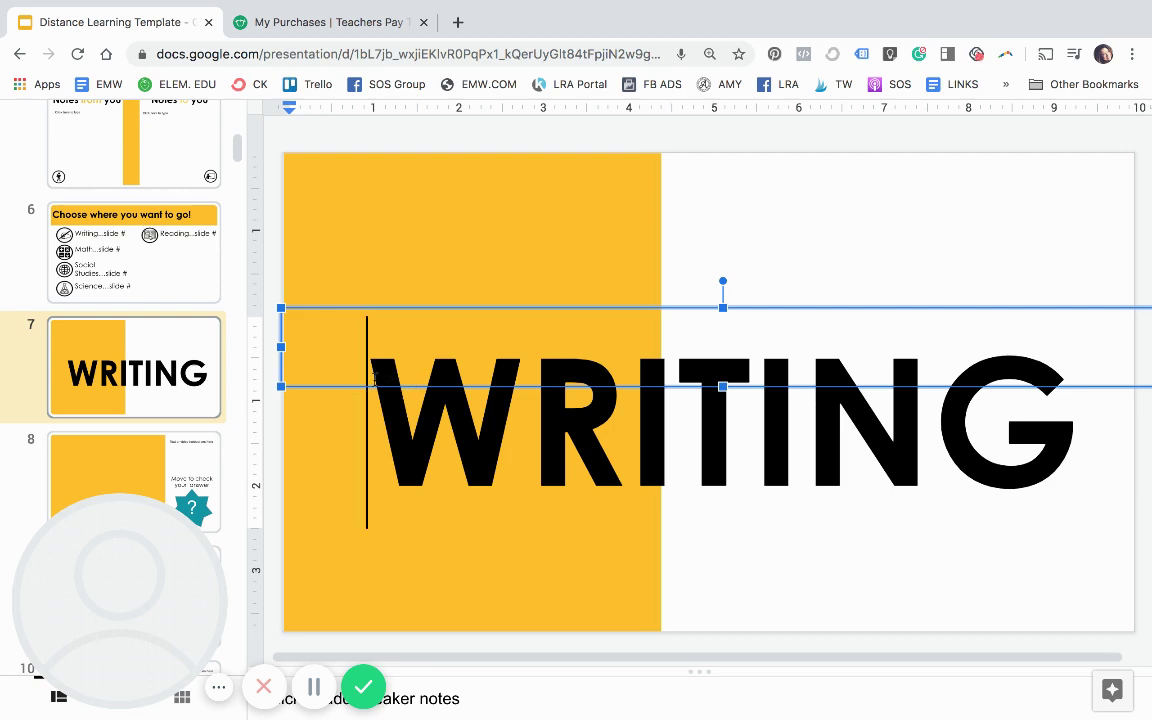
pyautogui.scroll(-2, 123, 390)
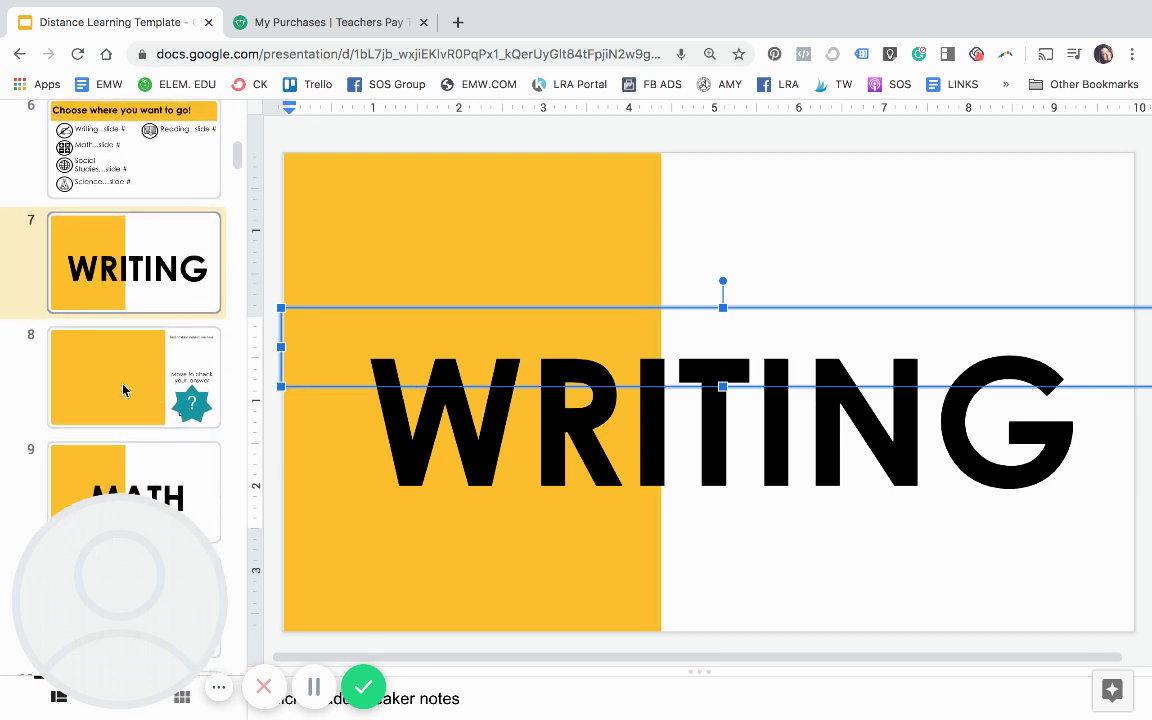
pyautogui.click(123, 390)
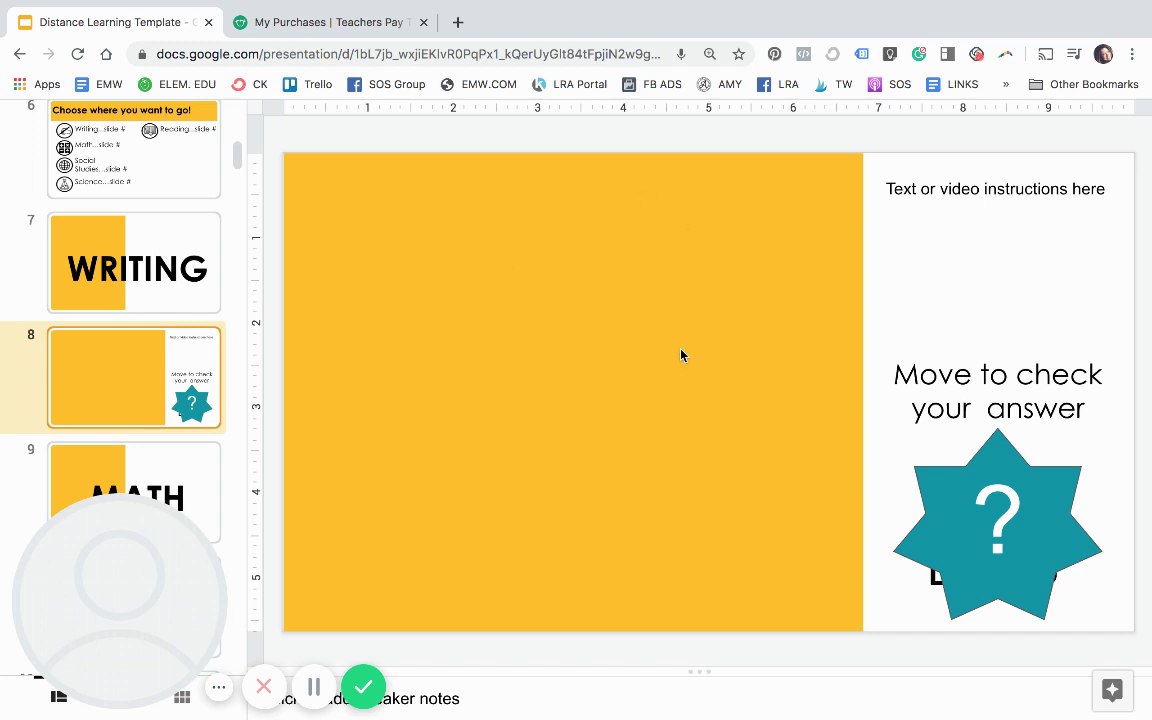
# Step: Select the 'Text or video instructions here' placeholder wording in slide 8's instructions box
pyautogui.click(940, 195)
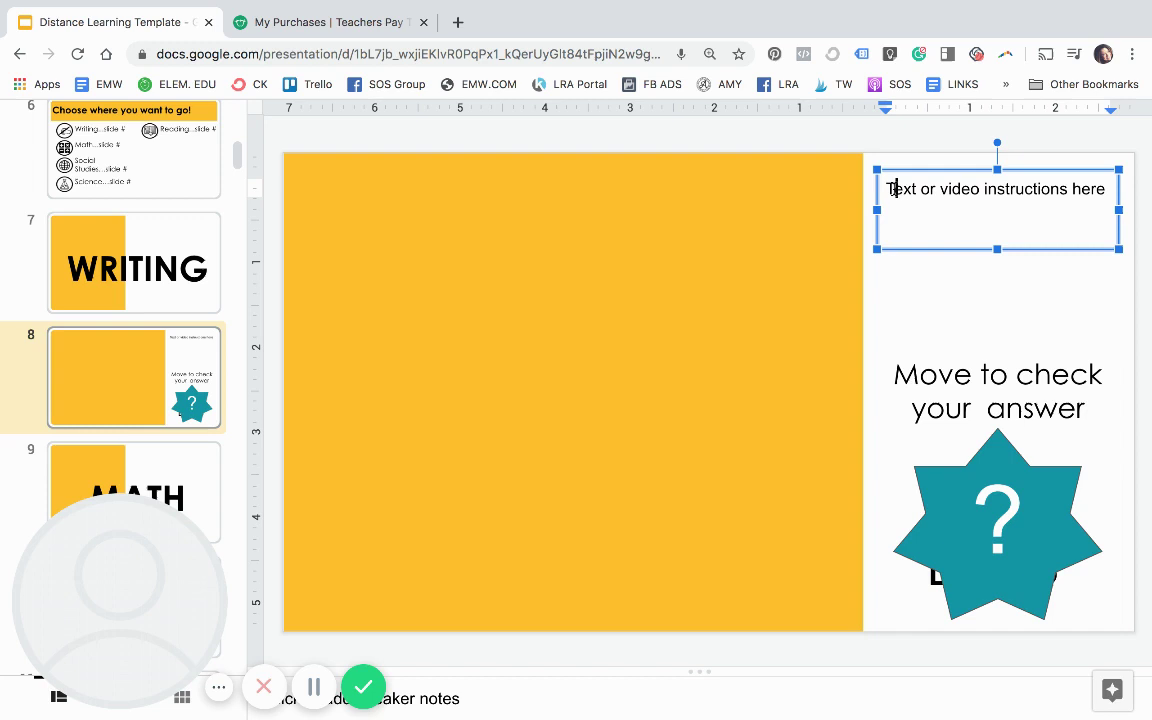
pyautogui.moveTo(897, 190); pyautogui.dragTo(1072, 190)
pyautogui.click(1036, 190)
# Step: Lift the teal star to reveal the A. 3/3 and B. 1/3 answers, then move it back over them
pyautogui.moveTo(946, 488); pyautogui.dragTo(1018, 343)
pyautogui.click(997, 494)
pyautogui.click(1034, 570)
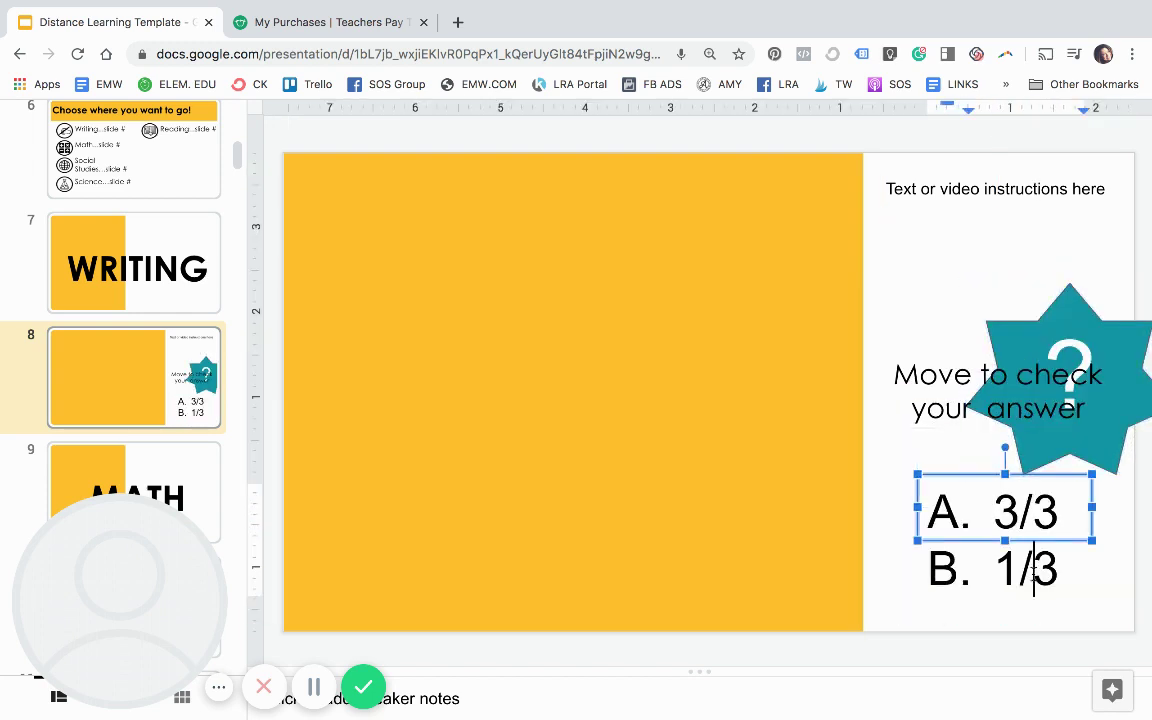
pyautogui.moveTo(1070, 300); pyautogui.dragTo(1009, 456)
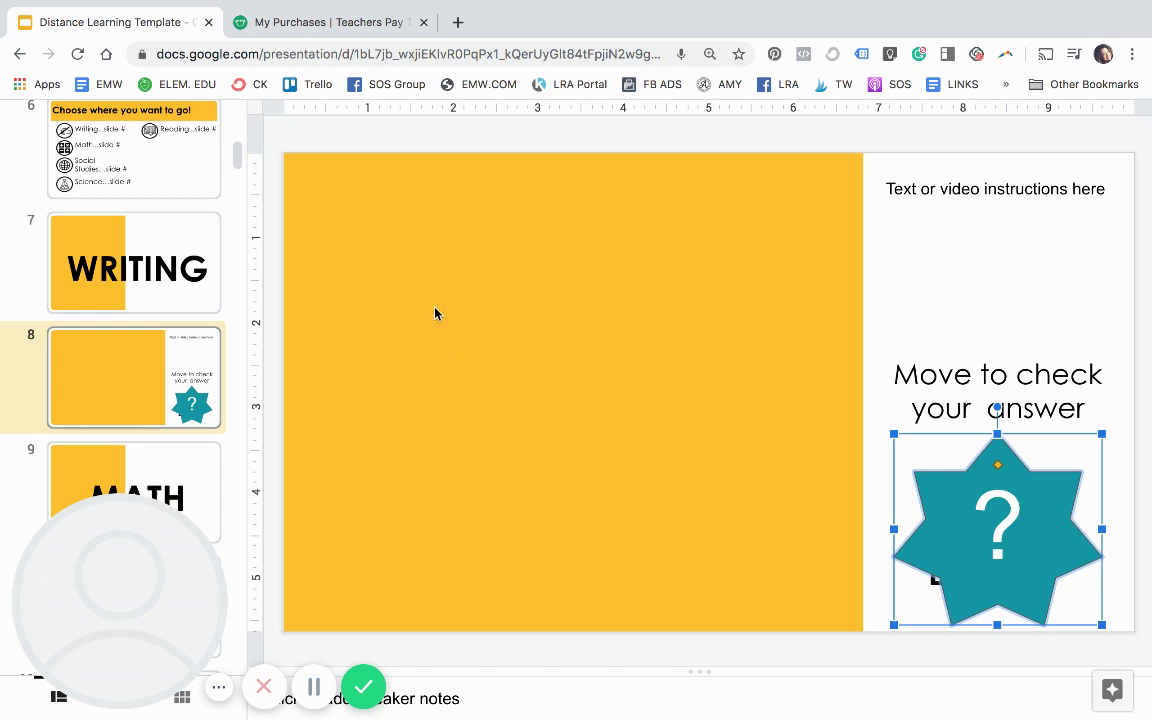
pyautogui.scroll(-2, 157, 362)
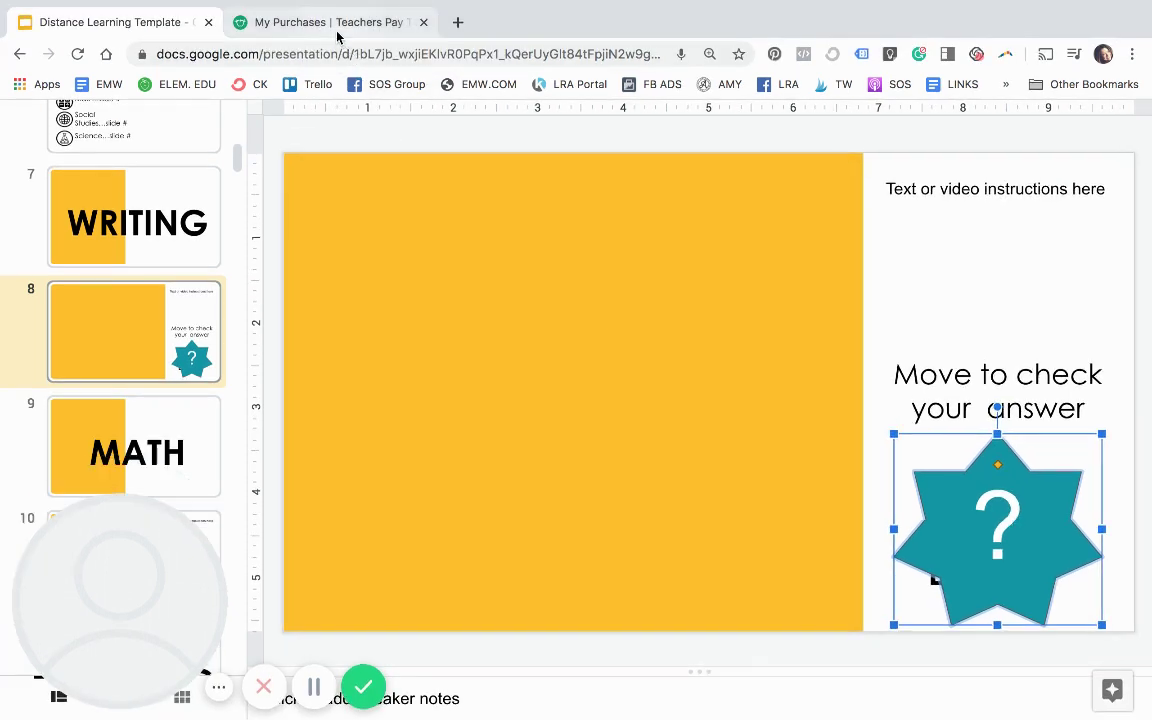
# Step: Visit the Teachers Pay Teachers purchases tab, then return to the Distance Learning Template deck
pyautogui.click(330, 22)
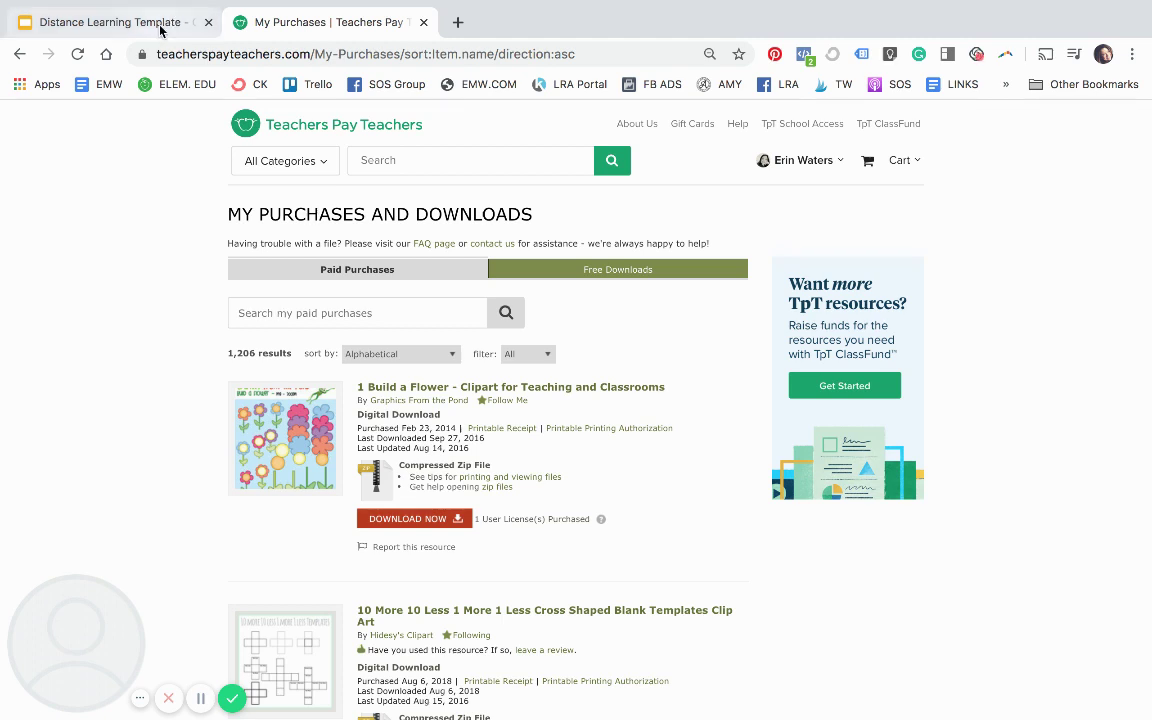
pyautogui.click(110, 22)
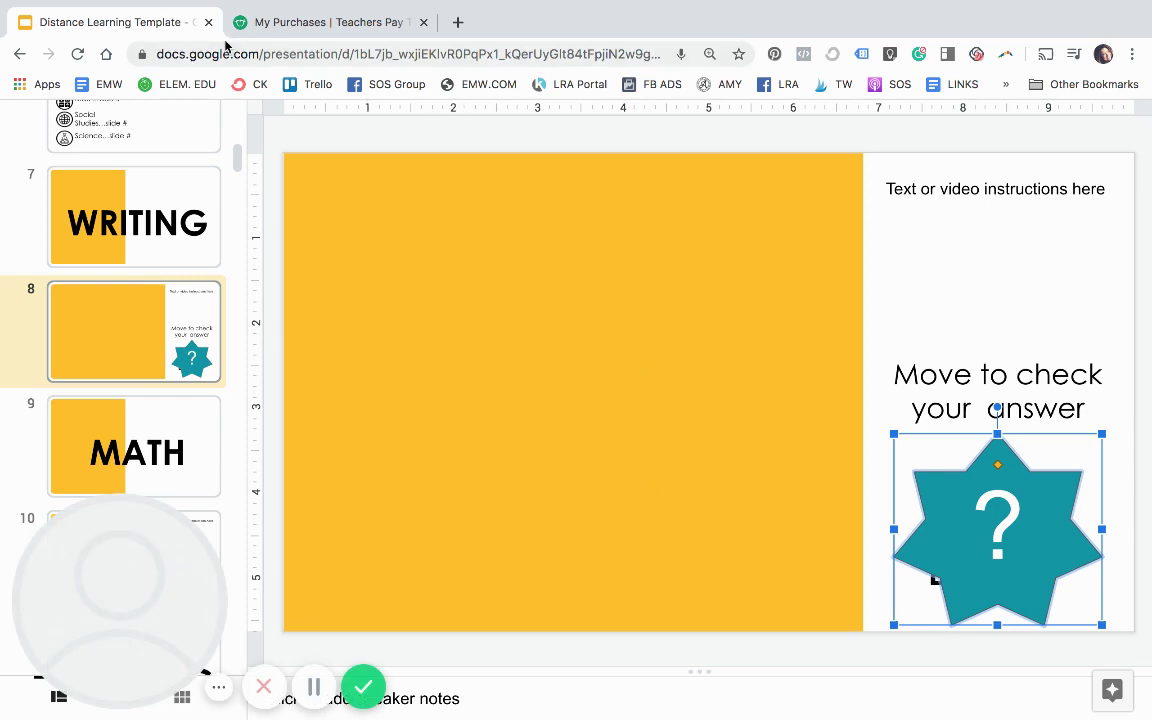
# Step: Shrink the browser and open the Week 10 FIRST GRADE Journal PDF from 1ST GRADE MORNING JOURNAL
pyautogui.moveTo(96, 5)
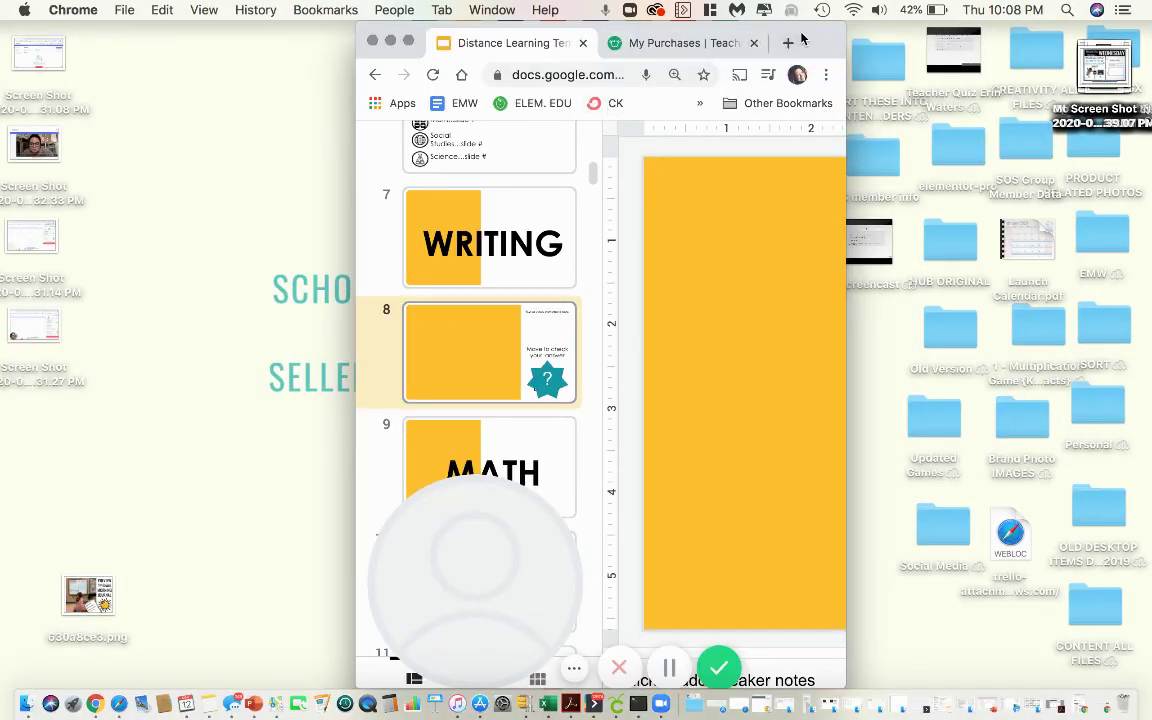
pyautogui.moveTo(809, 28); pyautogui.dragTo(506, 20)
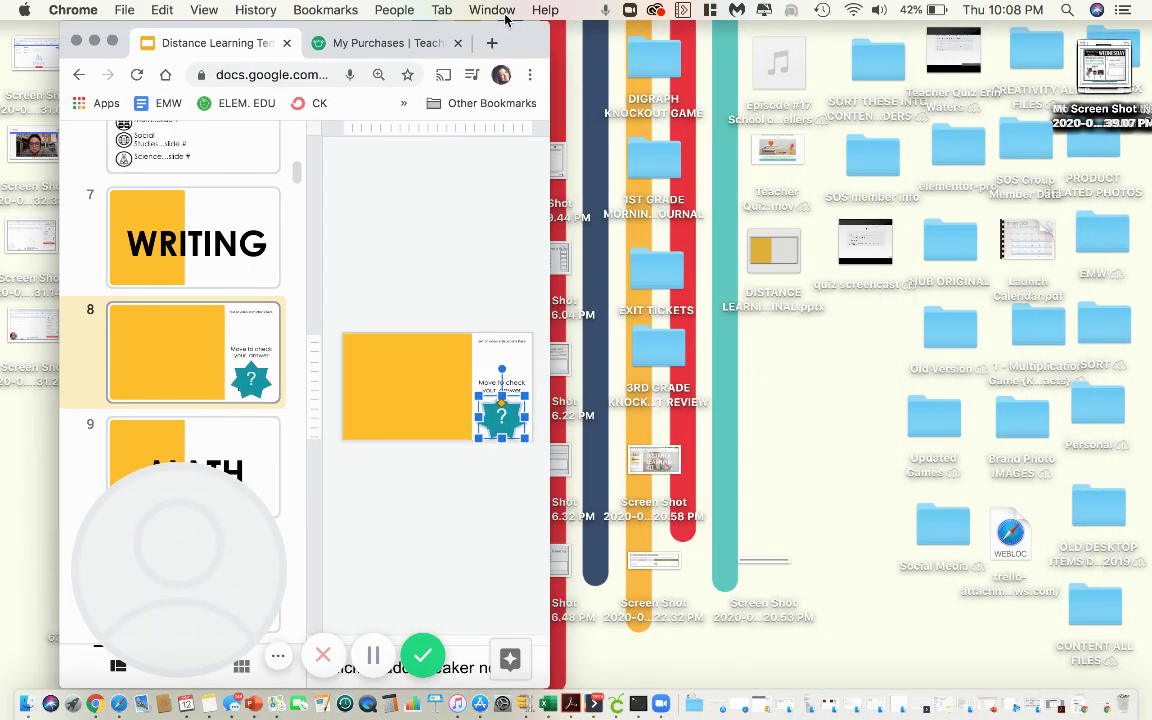
pyautogui.doubleClick(658, 158)
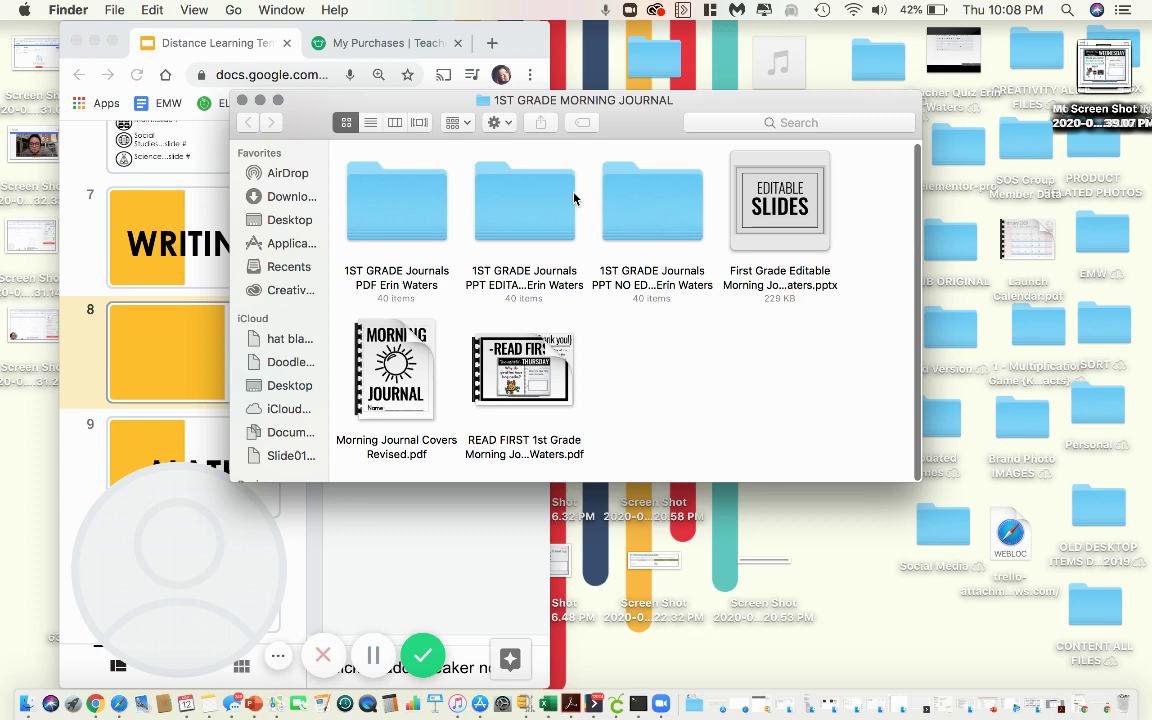
pyautogui.doubleClick(418, 208)
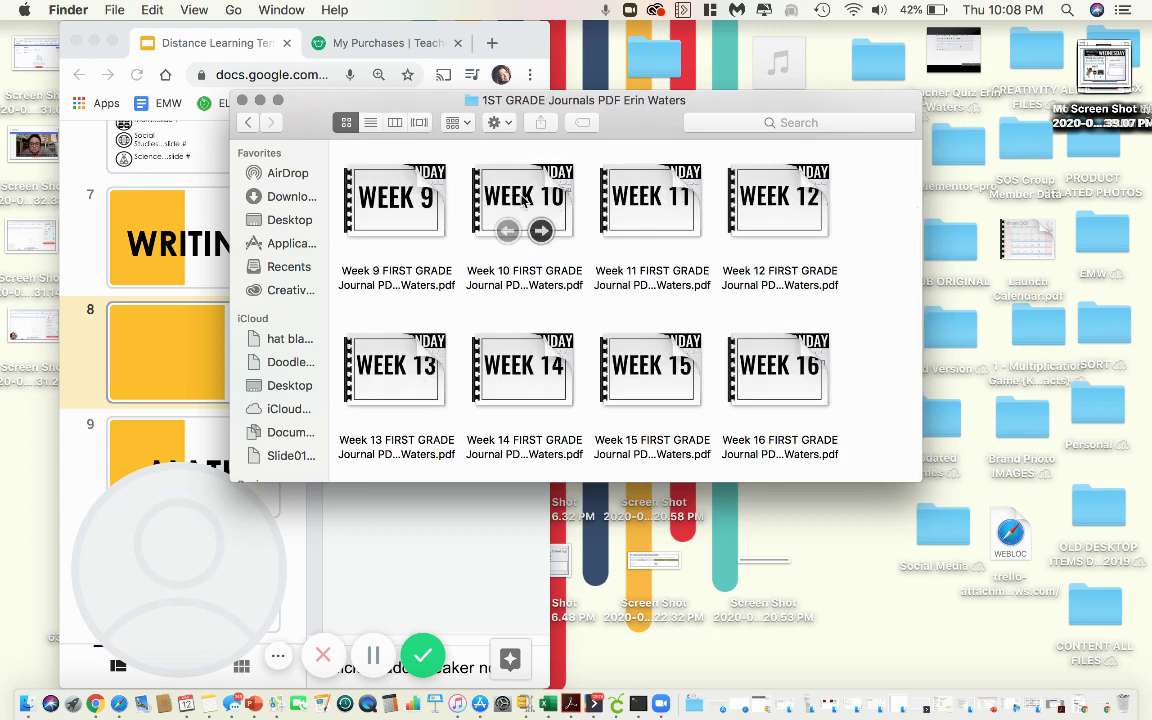
pyautogui.doubleClick(522, 200)
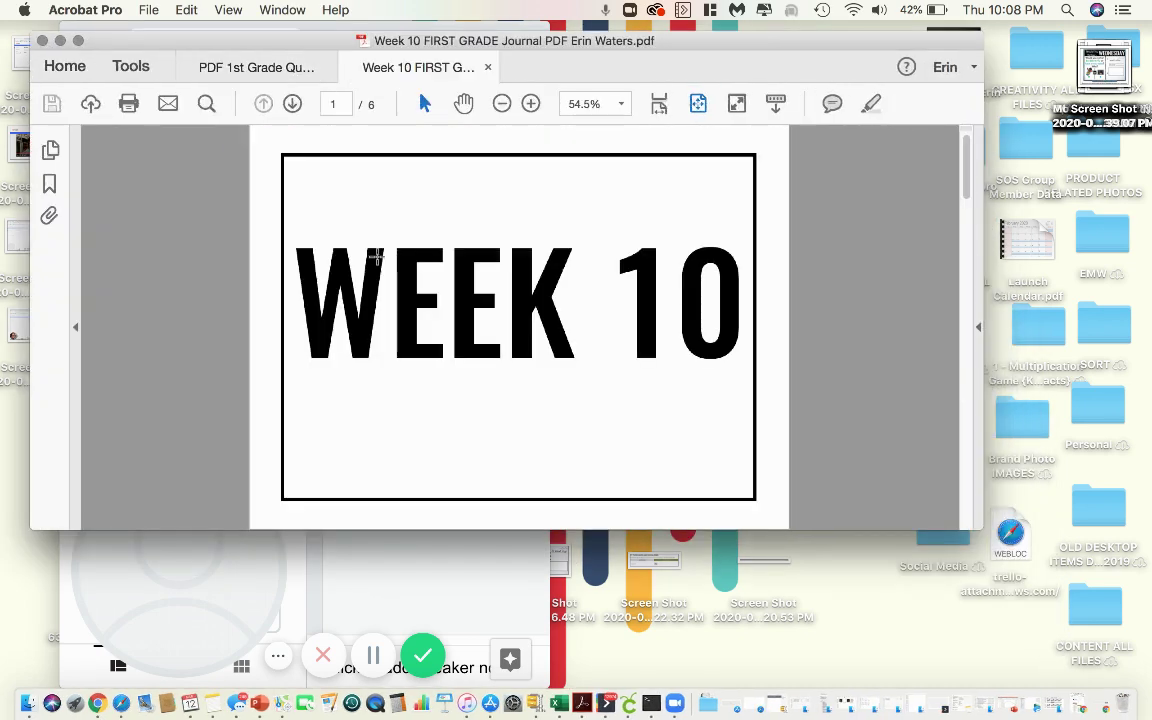
# Step: Screenshot the Make It MONDAY, True Life TUESDAY and Would You Rather WEDNESDAY journal pages
pyautogui.scroll(-3, 377, 257)
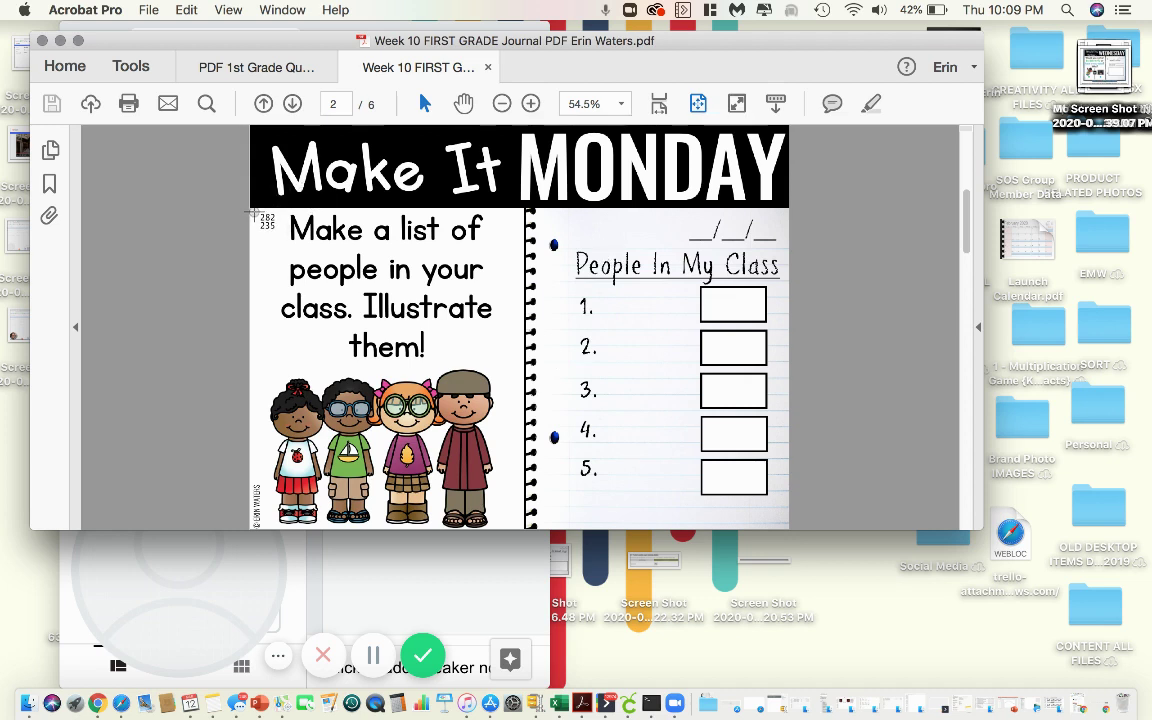
pyautogui.moveTo(252, 210); pyautogui.dragTo(788, 530)
pyautogui.scroll(-1, 431, 422)
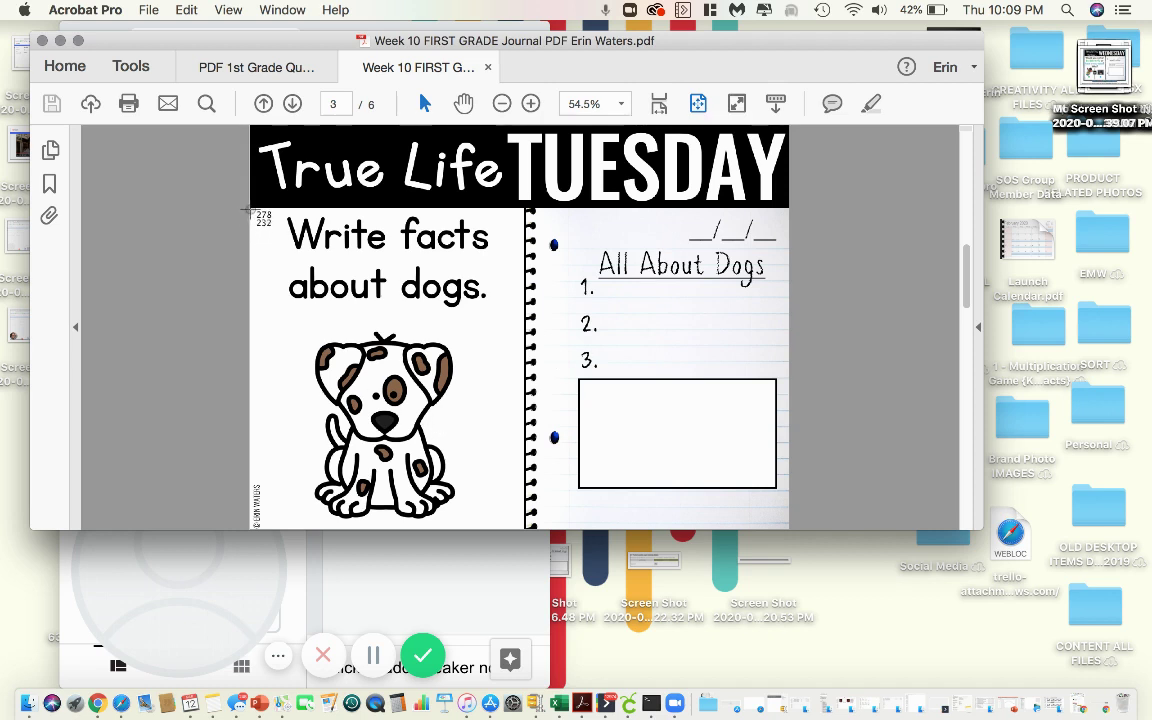
pyautogui.moveTo(249, 210); pyautogui.dragTo(788, 528)
pyautogui.scroll(-3, 258, 331)
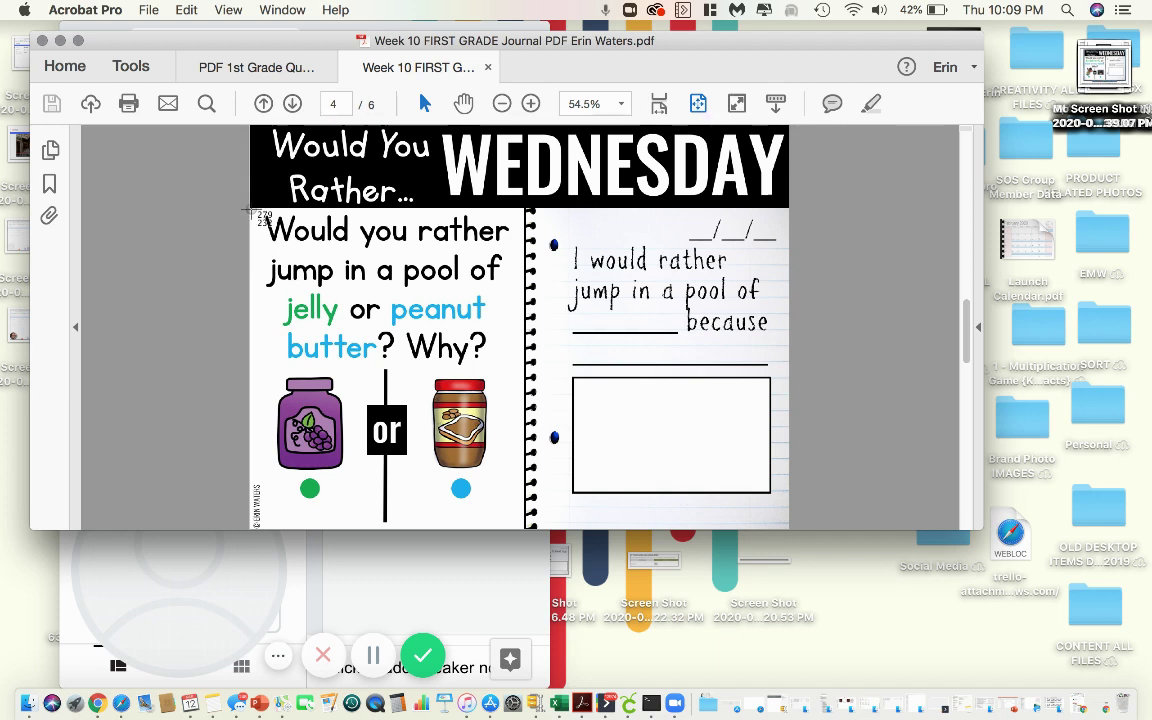
pyautogui.moveTo(250, 210); pyautogui.dragTo(789, 528)
pyautogui.press('Right')
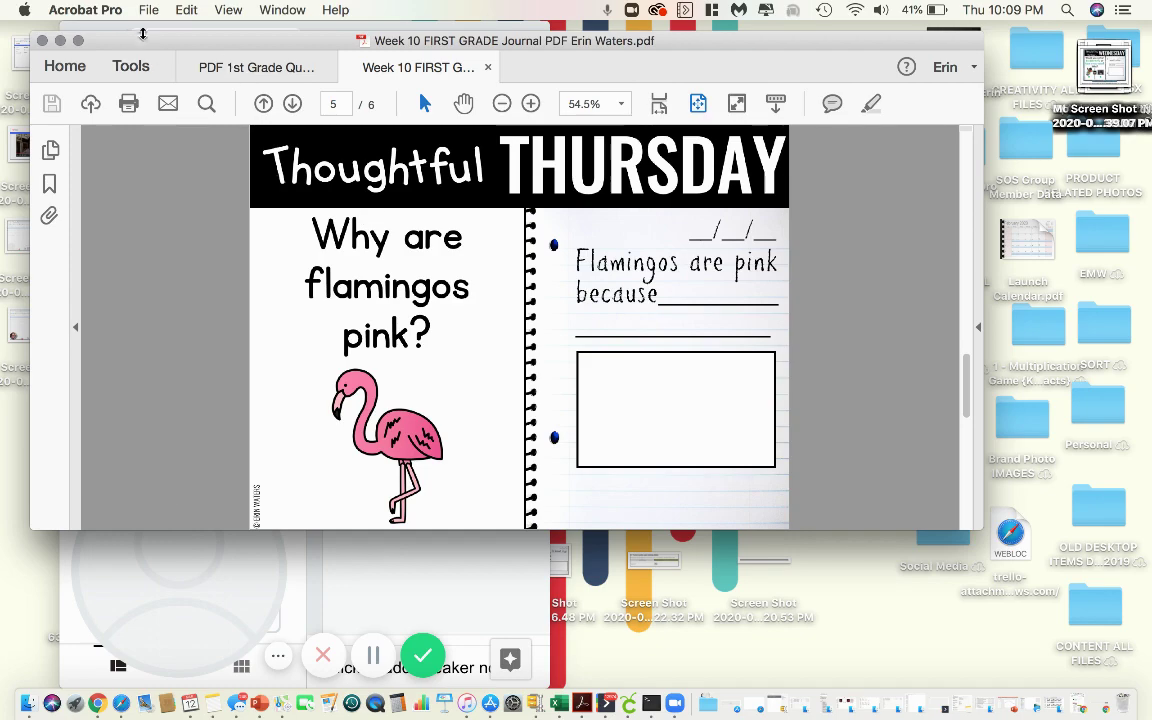
pyautogui.moveTo(153, 46); pyautogui.dragTo(422, 198)
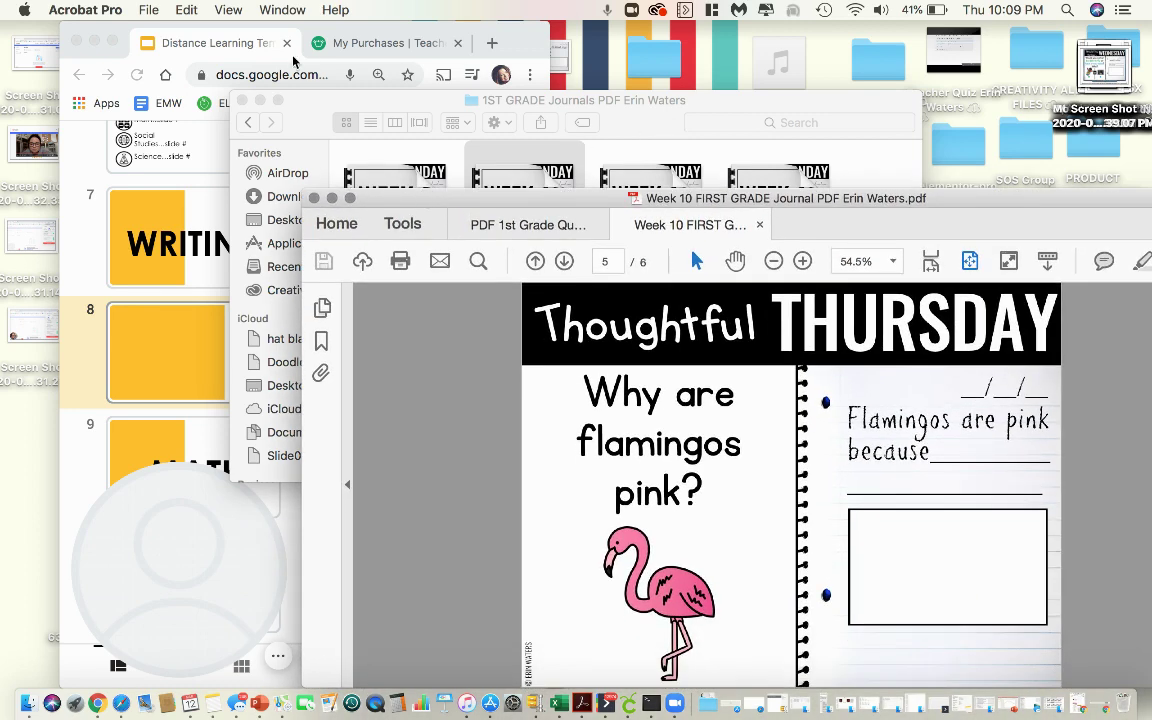
# Step: Close the journal Finder window and open the 3RD GRADE KNOCKOUT REVIEW desktop folder
pyautogui.click(247, 123)
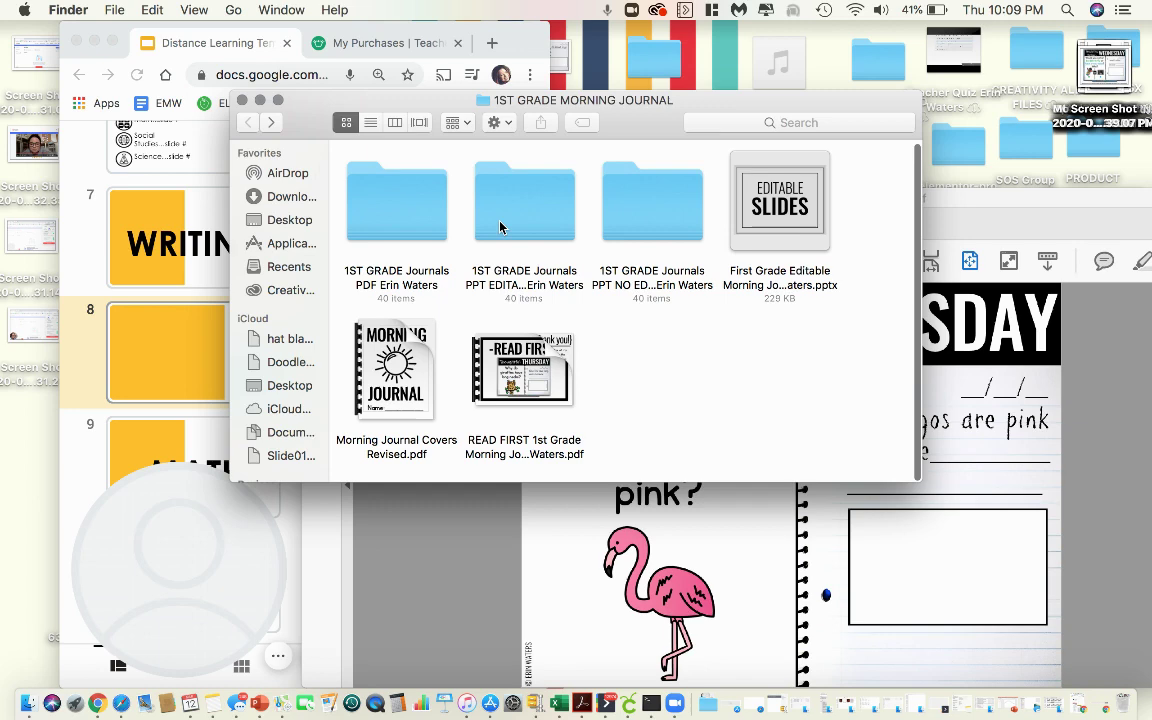
pyautogui.click(242, 101)
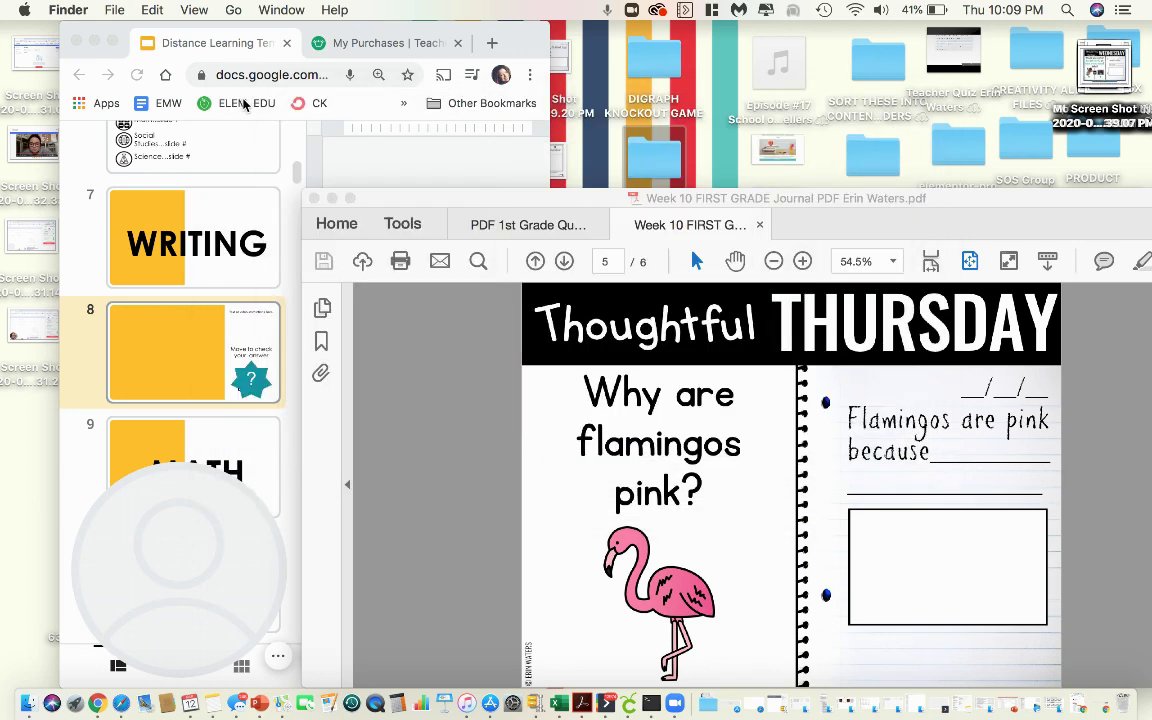
pyautogui.moveTo(590, 205); pyautogui.dragTo(992, 89)
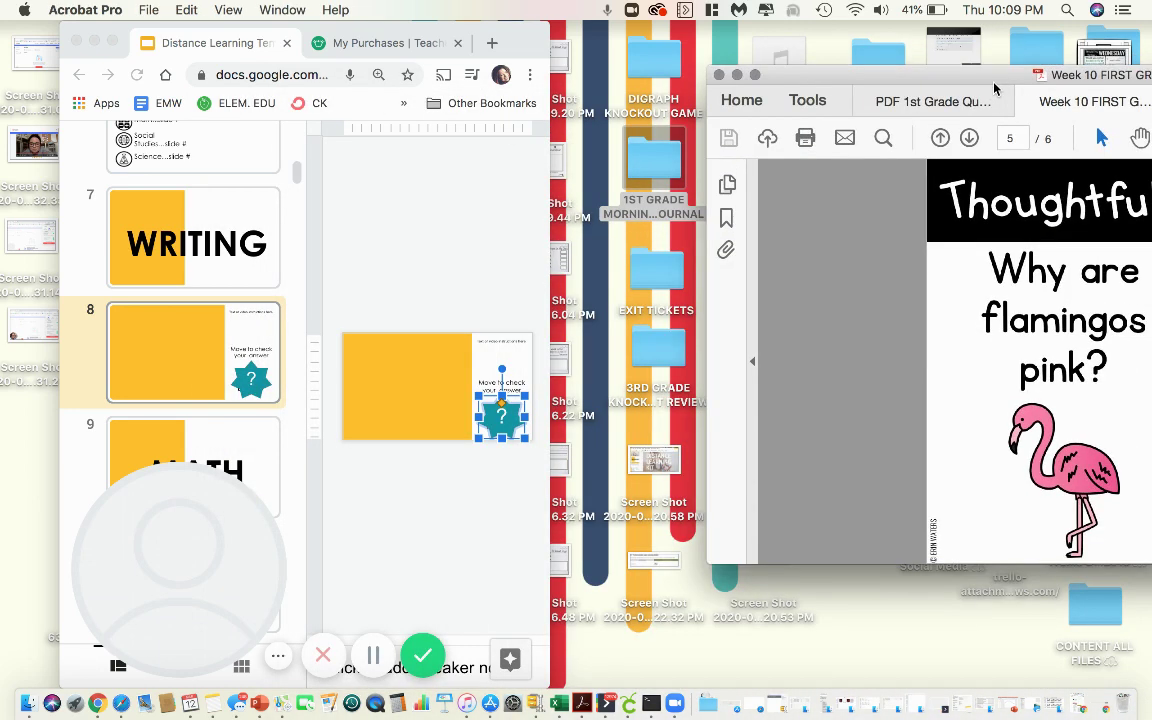
pyautogui.doubleClick(664, 340)
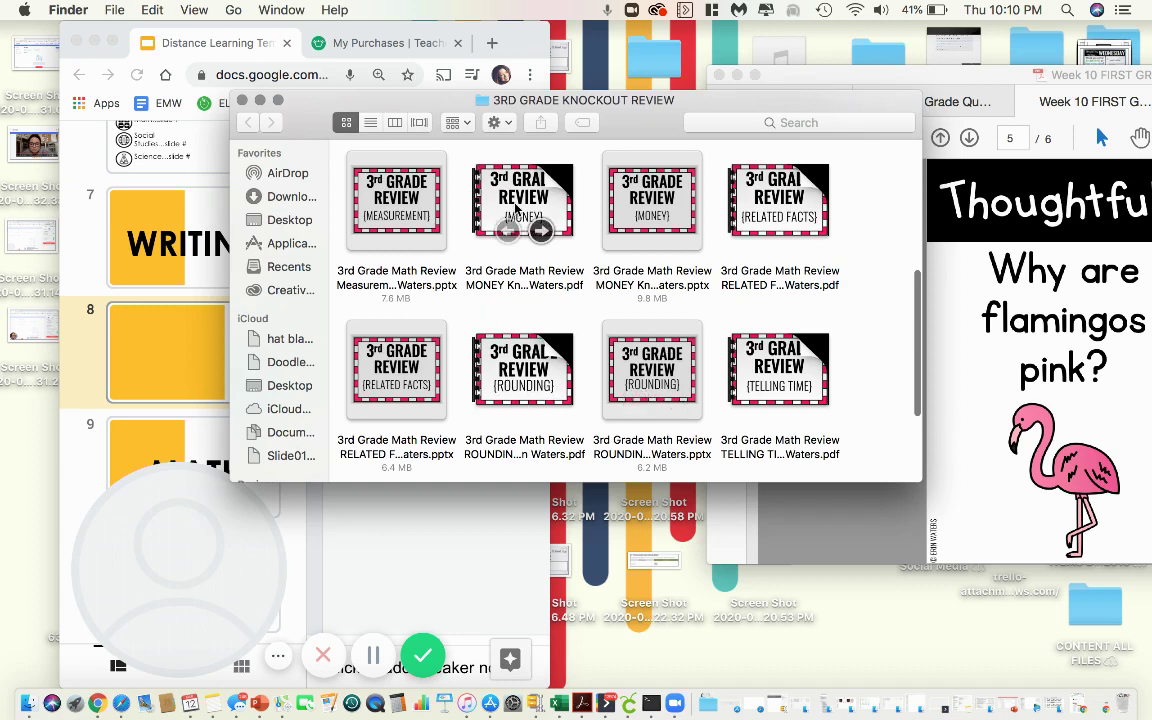
# Step: Open the 3rd Grade Math Review MONEY PDF and dismiss its preparation notice
pyautogui.doubleClick(490, 222)
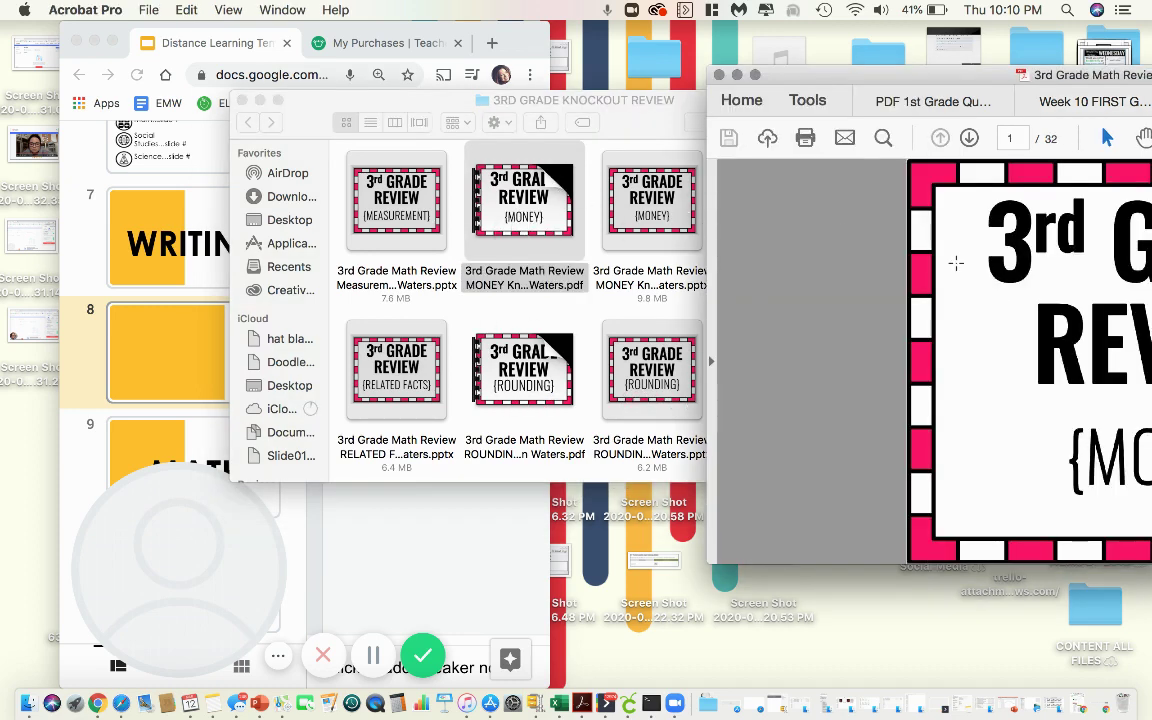
pyautogui.moveTo(913, 77); pyautogui.dragTo(530, 25)
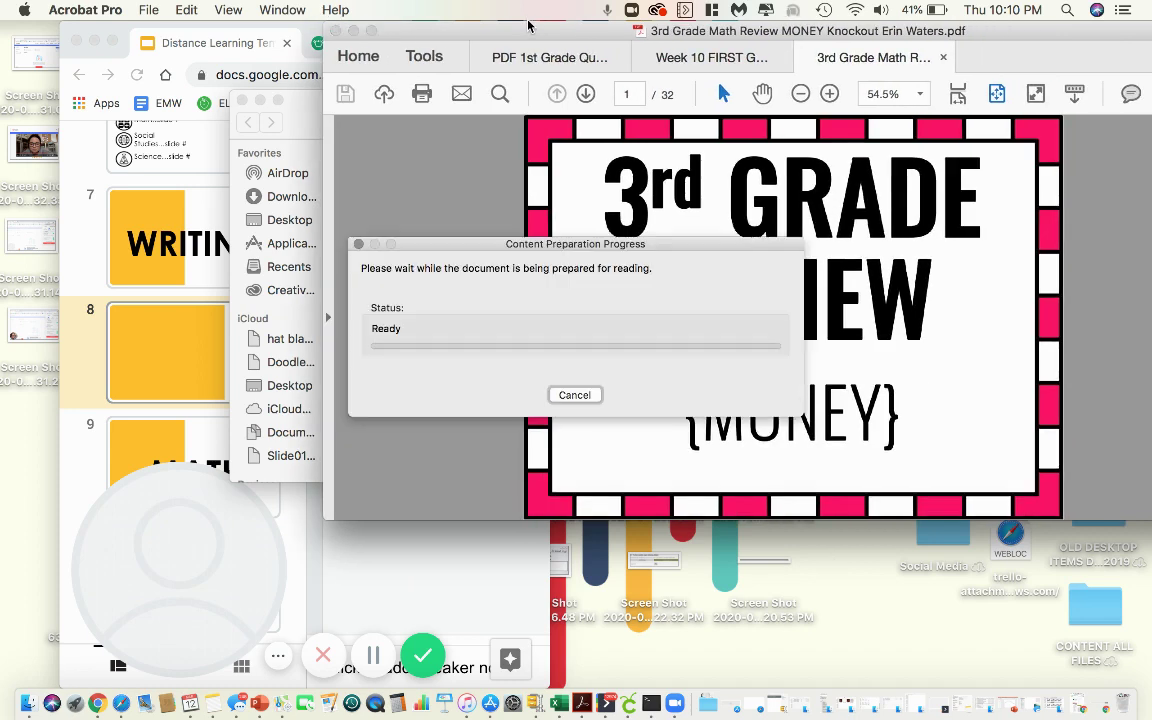
pyautogui.click(574, 395)
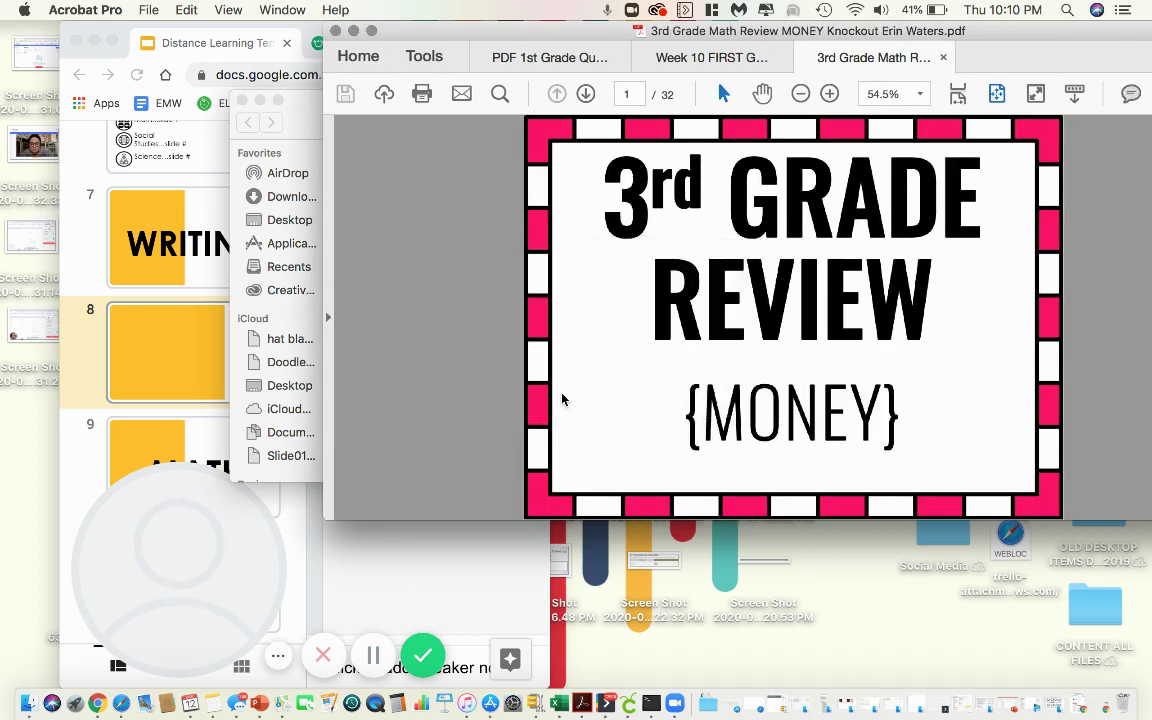
# Step: Screenshot the two coin cards on page 4 and move the PDF window aside
pyautogui.scroll(-2, 561, 392)
pyautogui.scroll(-2, 561, 392)
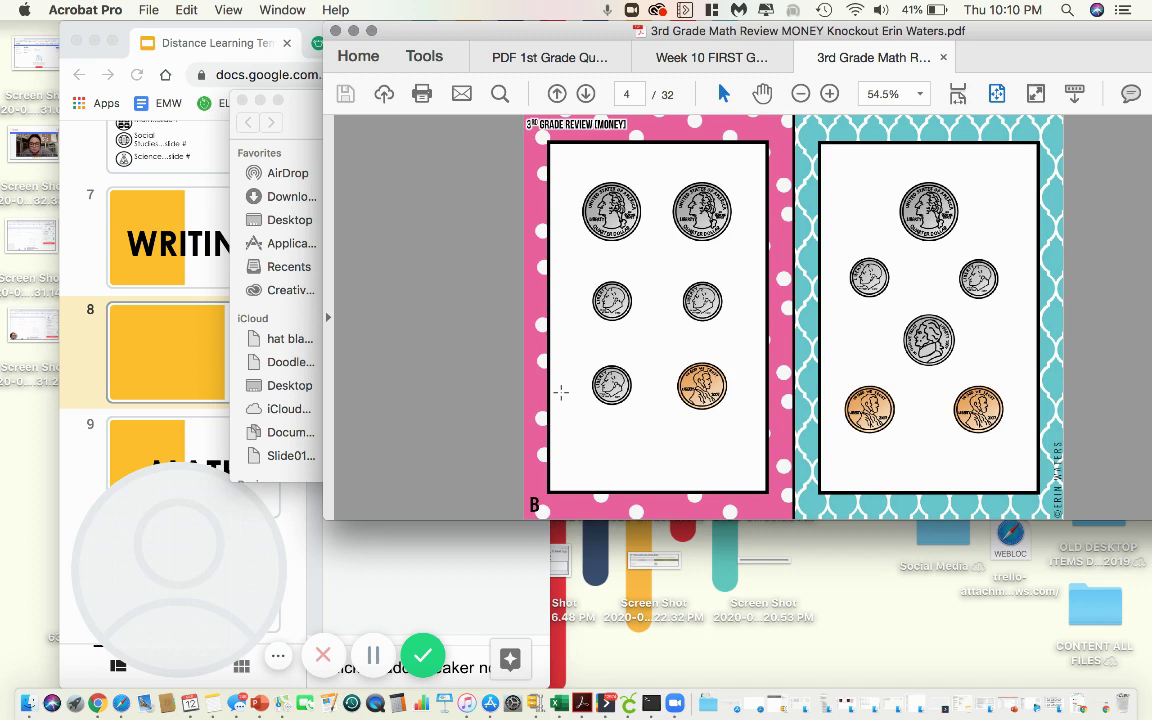
pyautogui.press('super+shift+4')
pyautogui.moveTo(529, 145); pyautogui.dragTo(964, 494)
pyautogui.moveTo(414, 35); pyautogui.dragTo(639, 320)
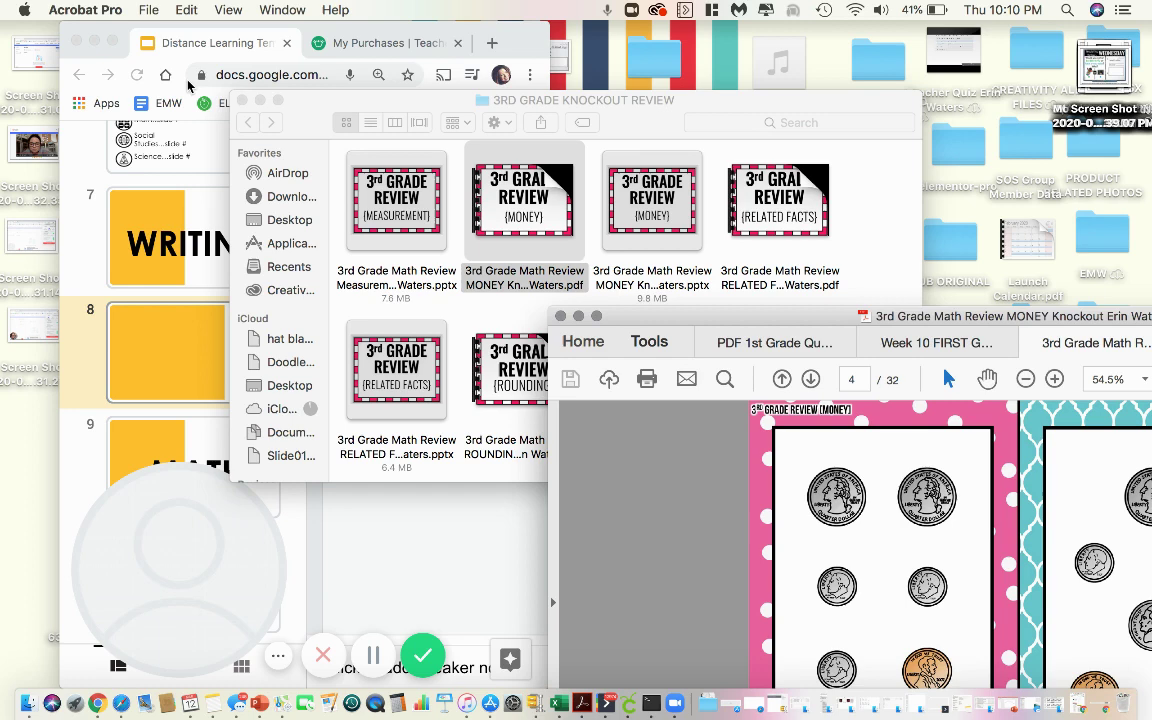
# Step: Open the 1st Grade Quick Checks PDF from the EXIT TICKETS folder and arrange its window
pyautogui.click(241, 101)
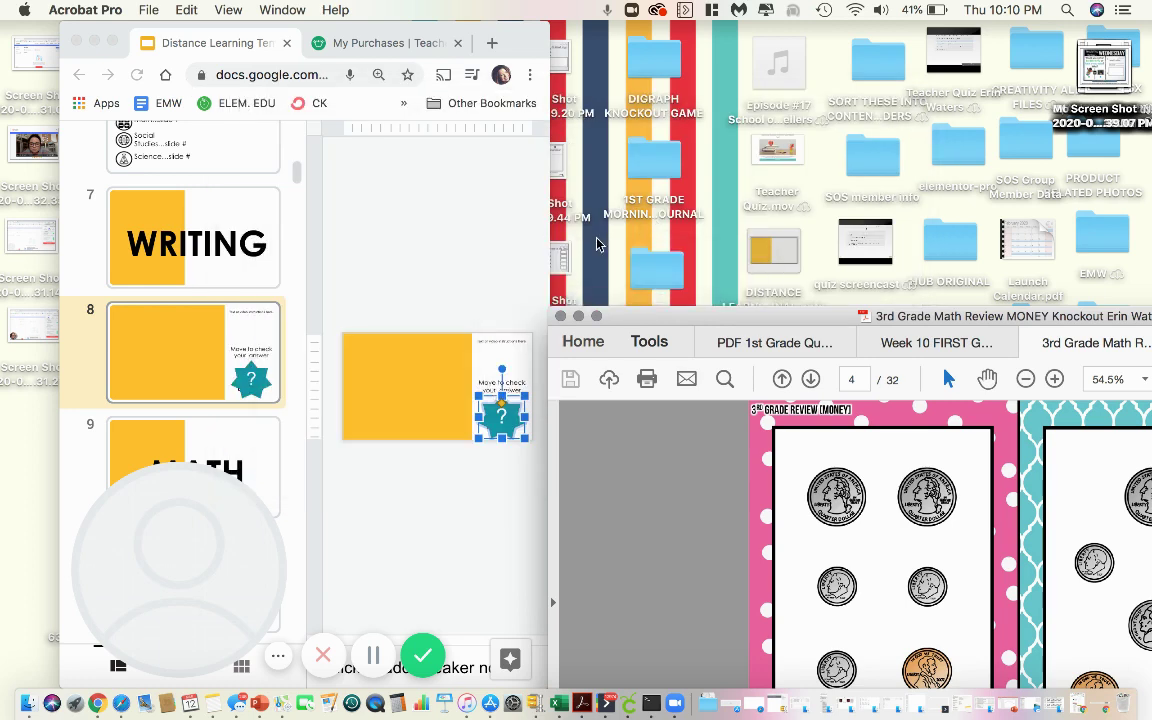
pyautogui.moveTo(677, 325); pyautogui.dragTo(716, 510)
pyautogui.doubleClick(657, 266)
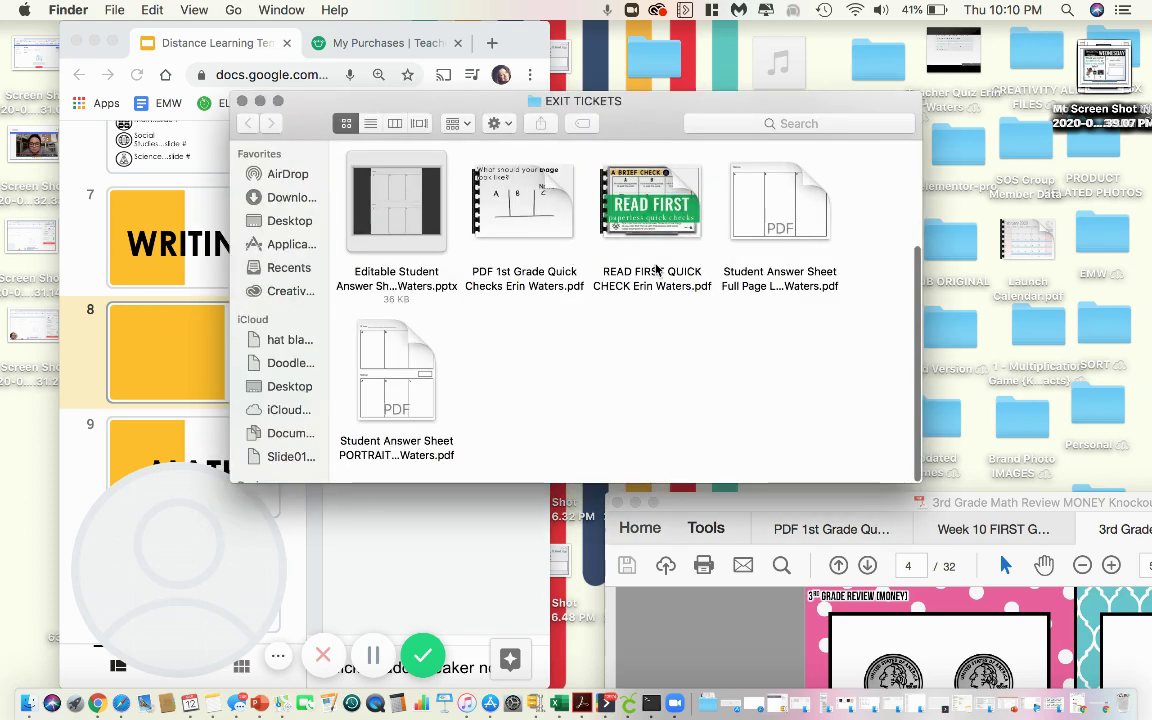
pyautogui.doubleClick(535, 205)
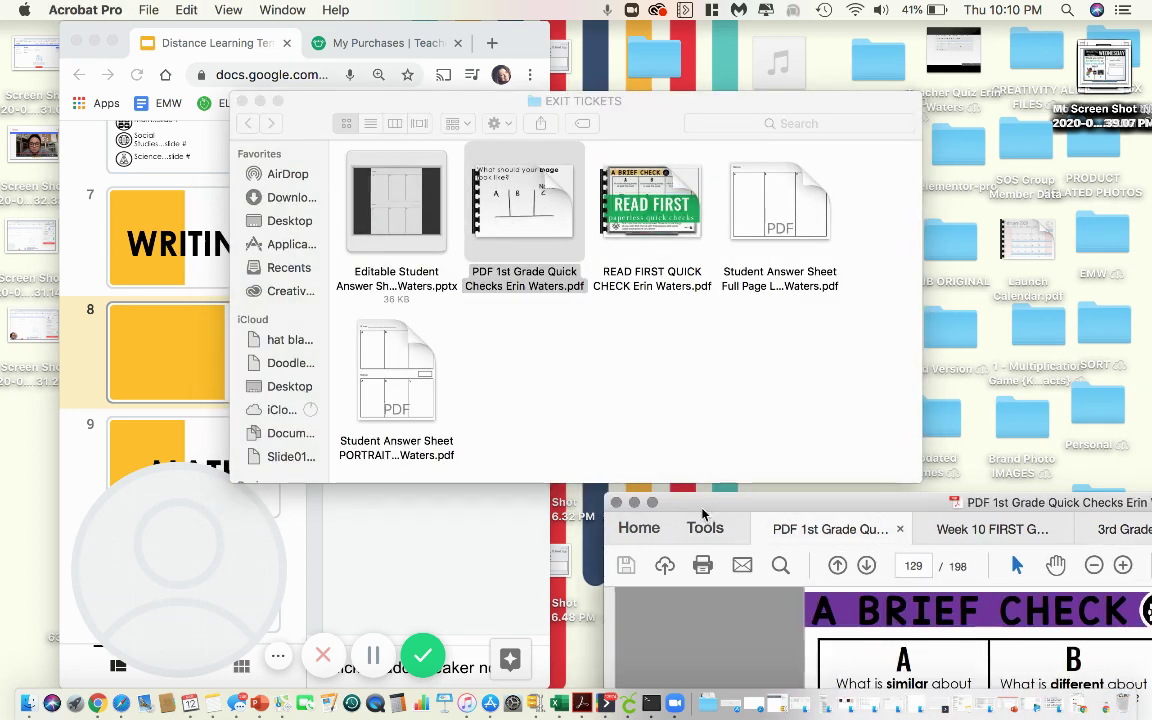
pyautogui.moveTo(709, 511); pyautogui.dragTo(360, 136)
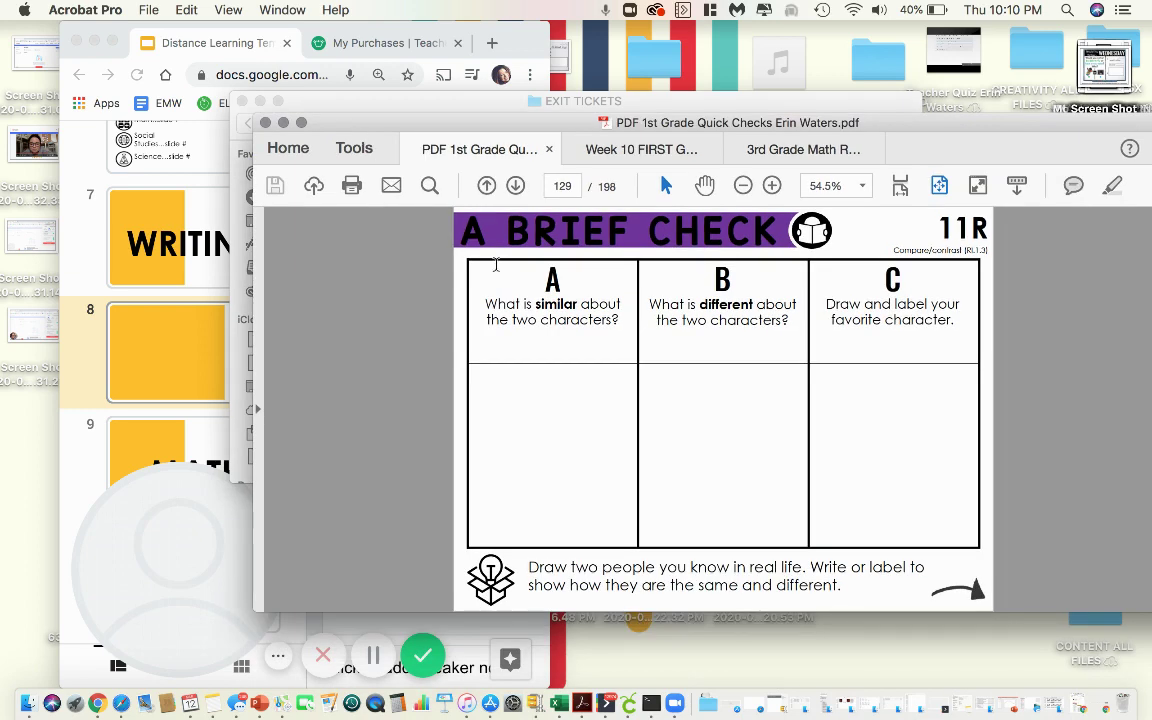
pyautogui.scroll(2, 495, 265)
pyautogui.scroll(10, 495, 265)
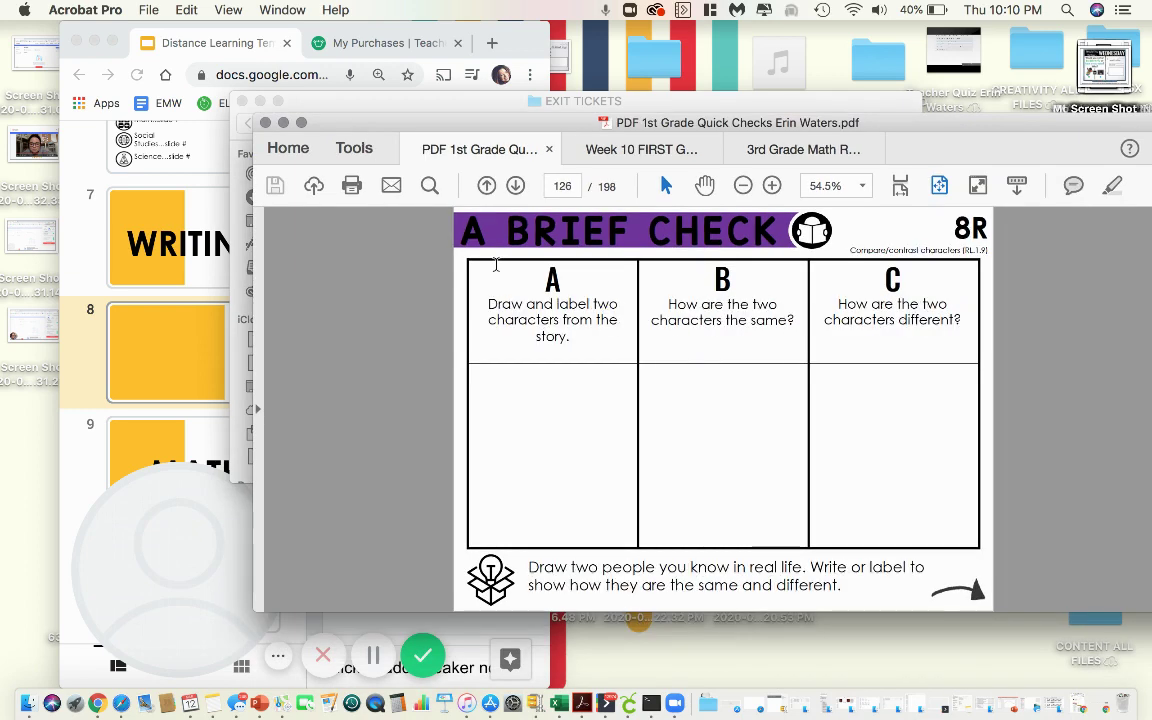
pyautogui.scroll(6, 498, 271)
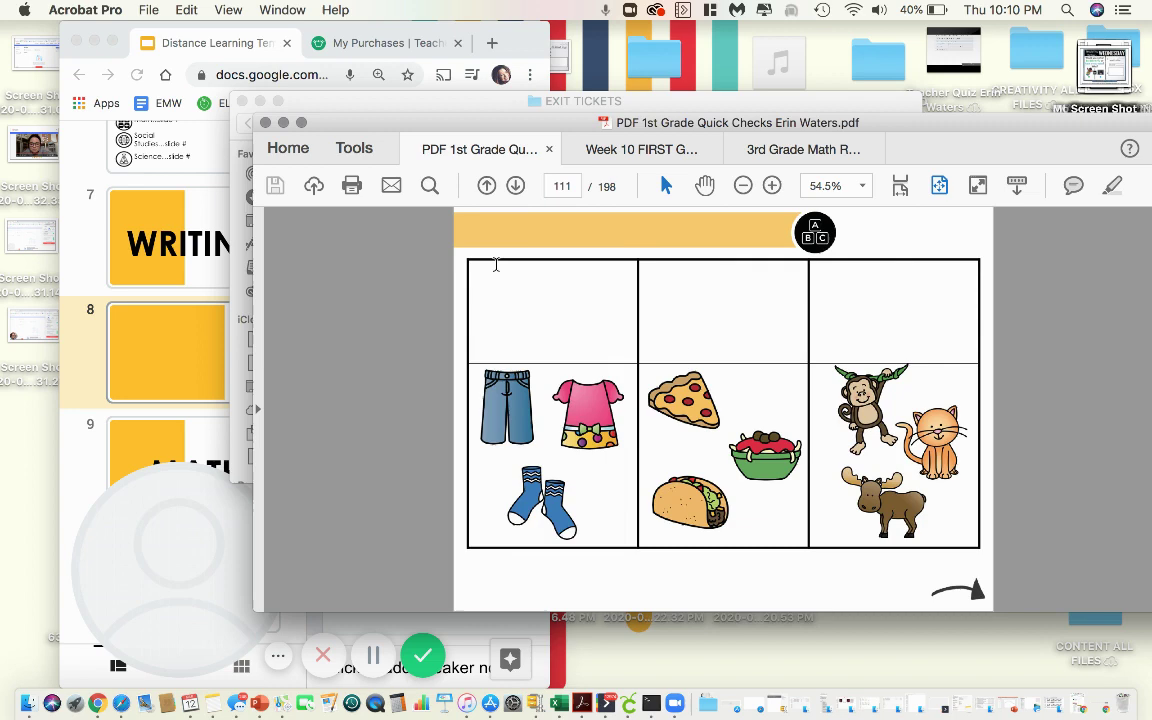
pyautogui.moveTo(478, 131); pyautogui.dragTo(366, 93)
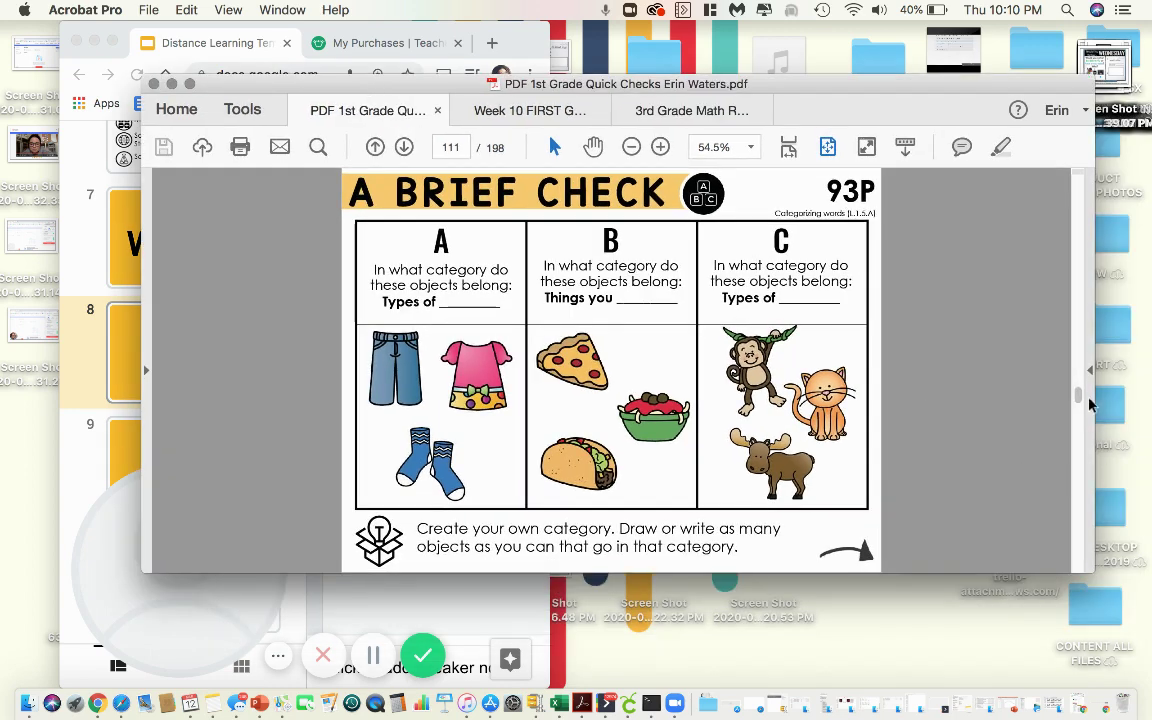
pyautogui.moveTo(1082, 393); pyautogui.dragTo(1072, 188)
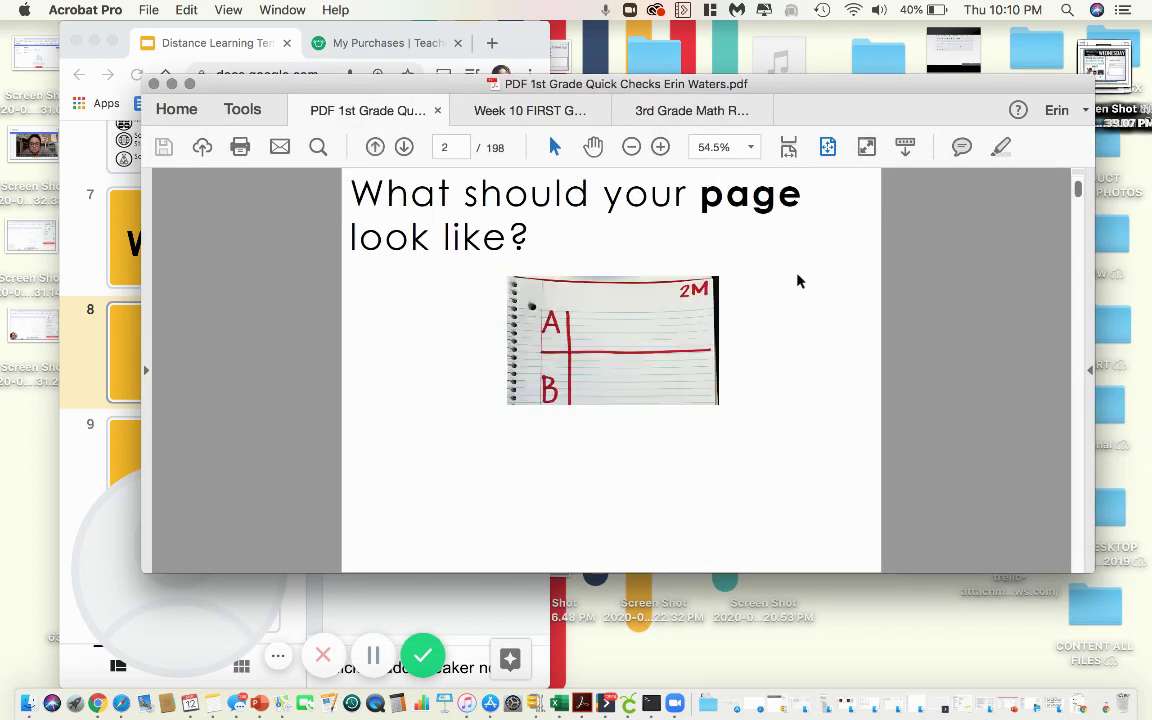
# Step: Follow the RL.1.9 Reading link and screenshot the 8R compare-and-contrast characters Brief Check page
pyautogui.scroll(-5, 796, 273)
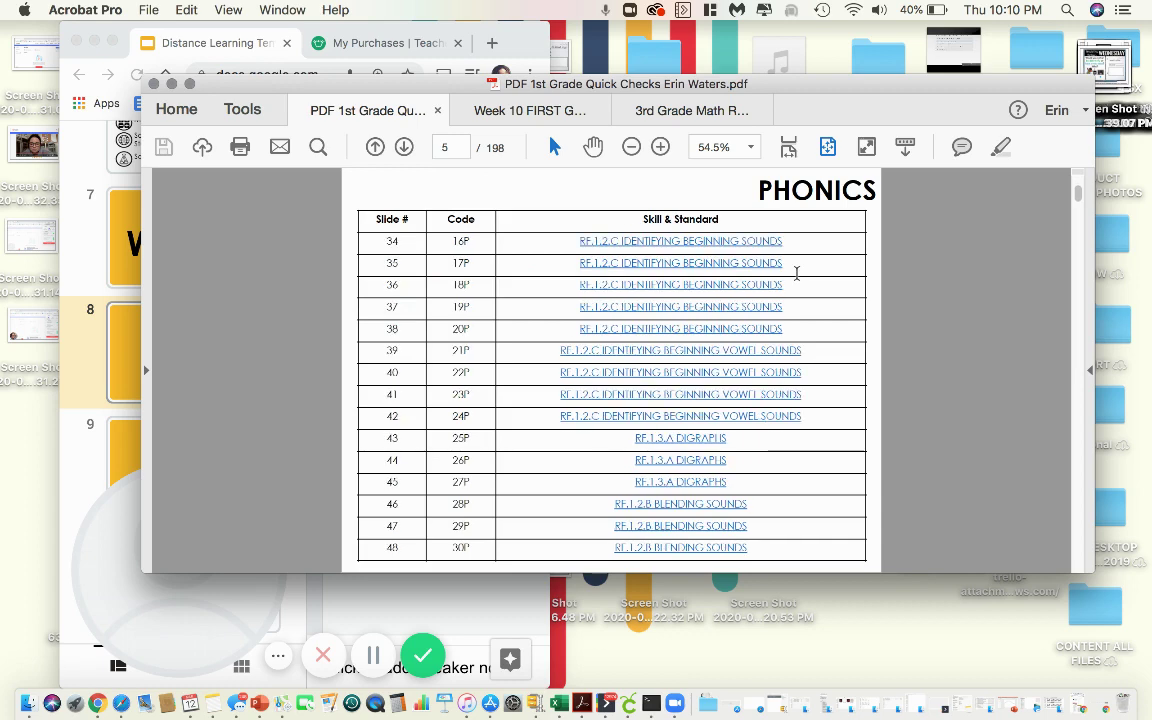
pyautogui.scroll(-6, 796, 273)
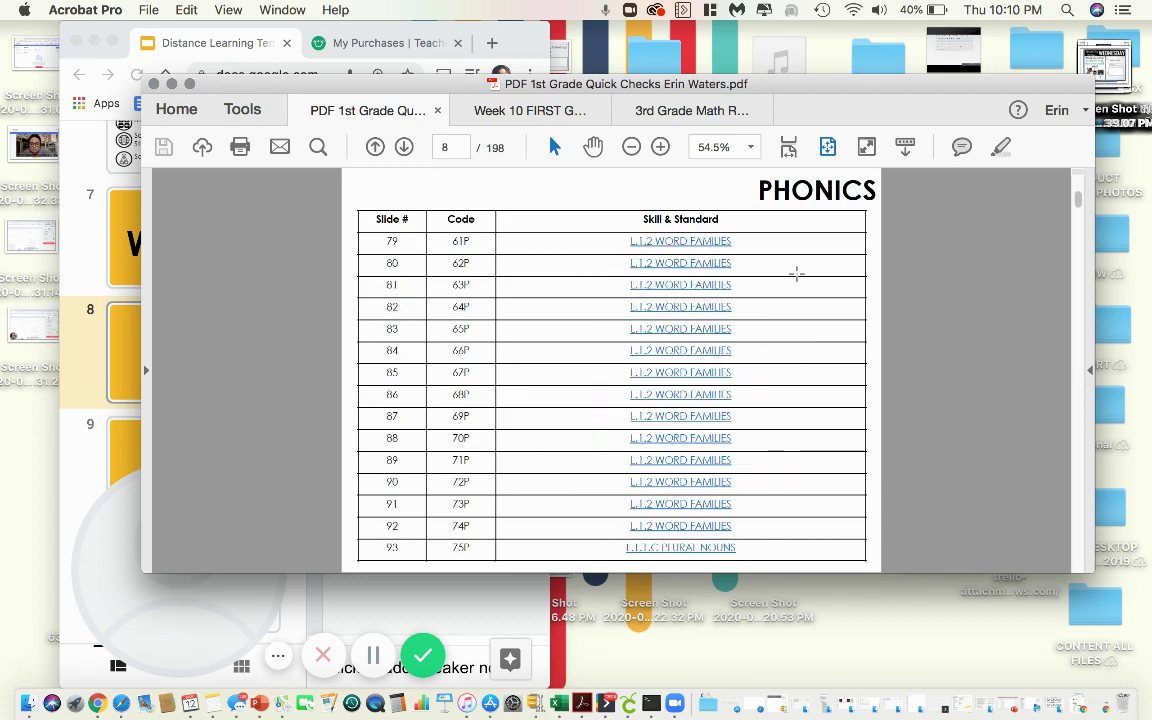
pyautogui.scroll(-10, 796, 273)
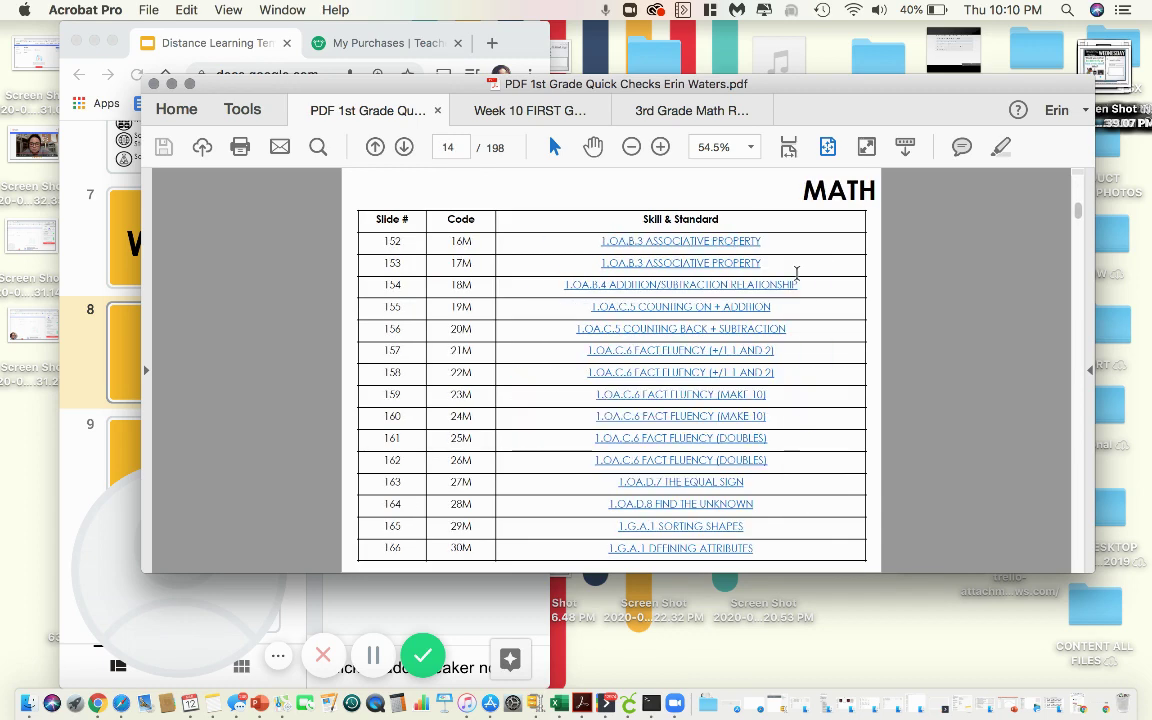
pyautogui.scroll(-2, 796, 273)
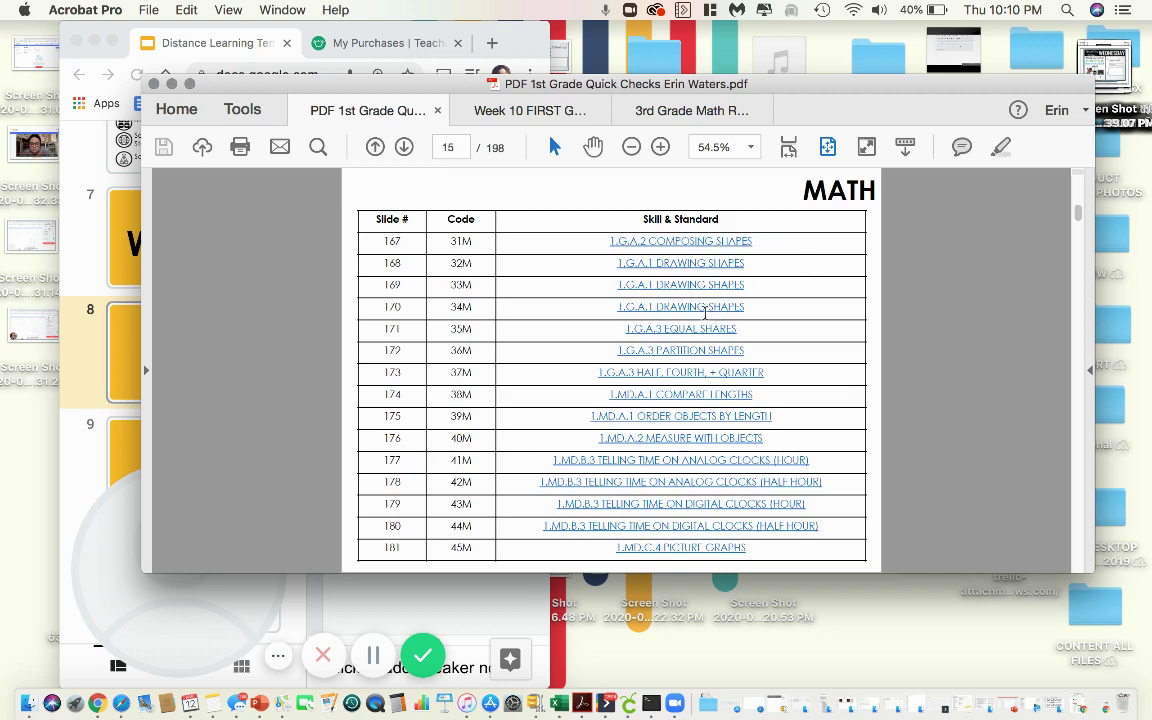
pyautogui.scroll(6, 725, 353)
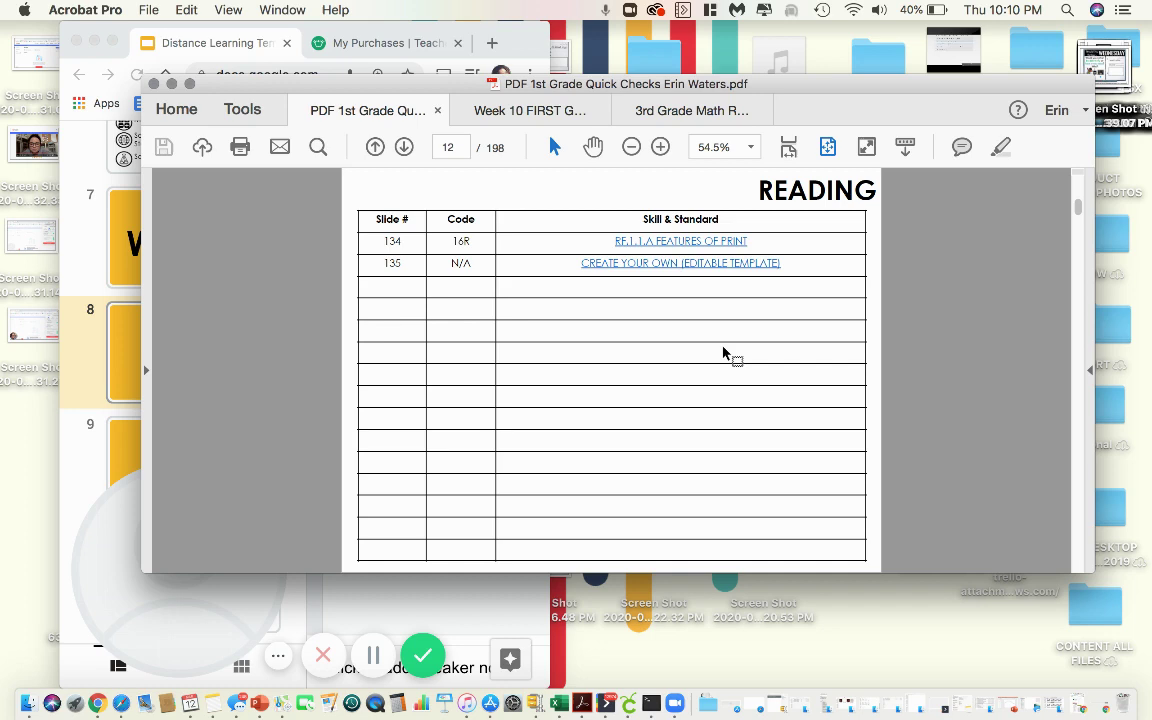
pyautogui.scroll(2, 727, 354)
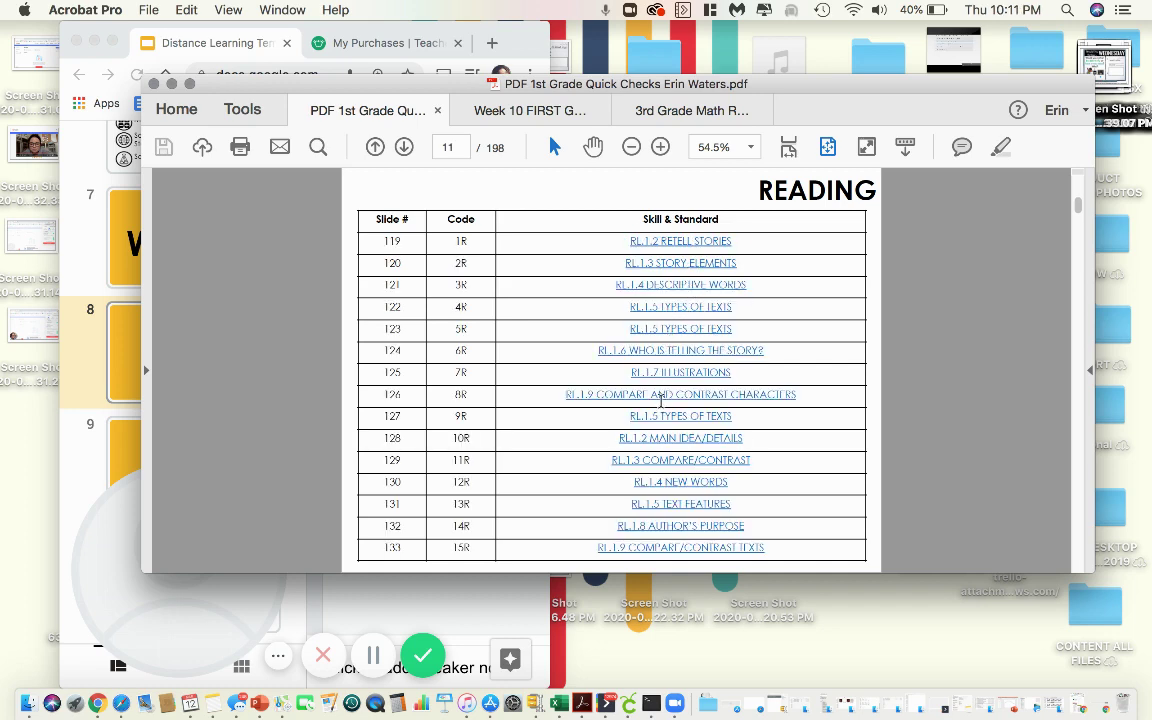
pyautogui.click(662, 398)
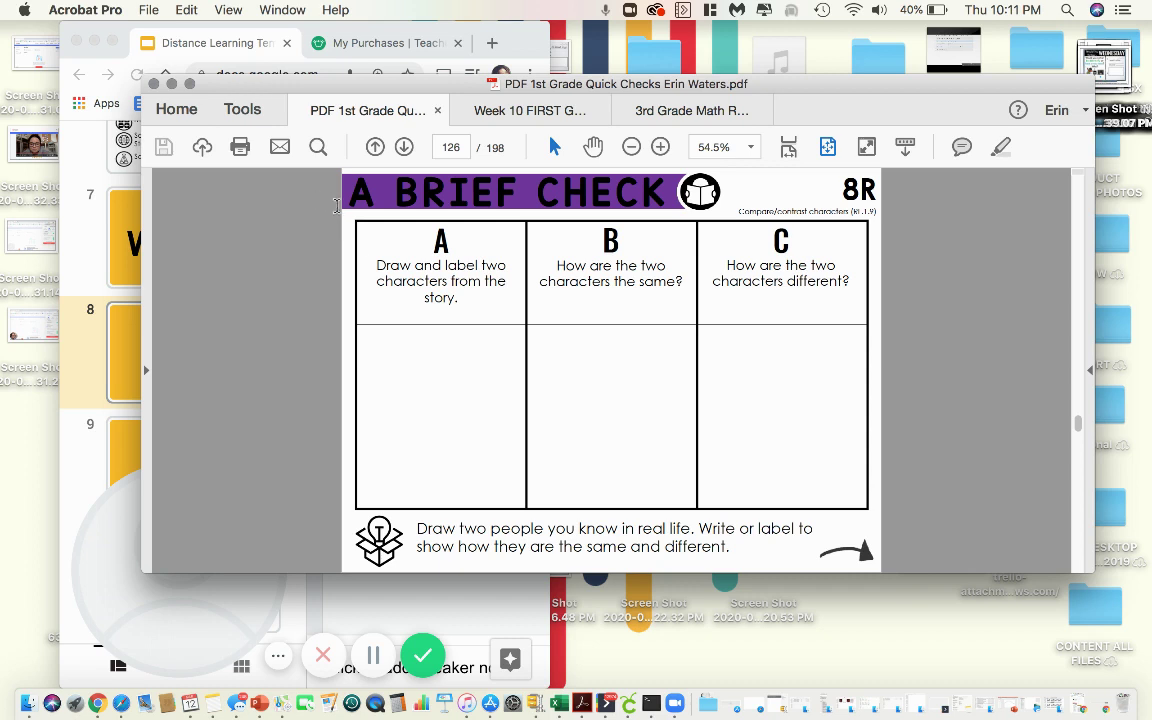
pyautogui.press('super+shift+4')
pyautogui.moveTo(343, 213); pyautogui.dragTo(879, 575)
# Step: Close the PDF and EXIT TICKETS windows and bring the slide deck forward
pyautogui.click(172, 84)
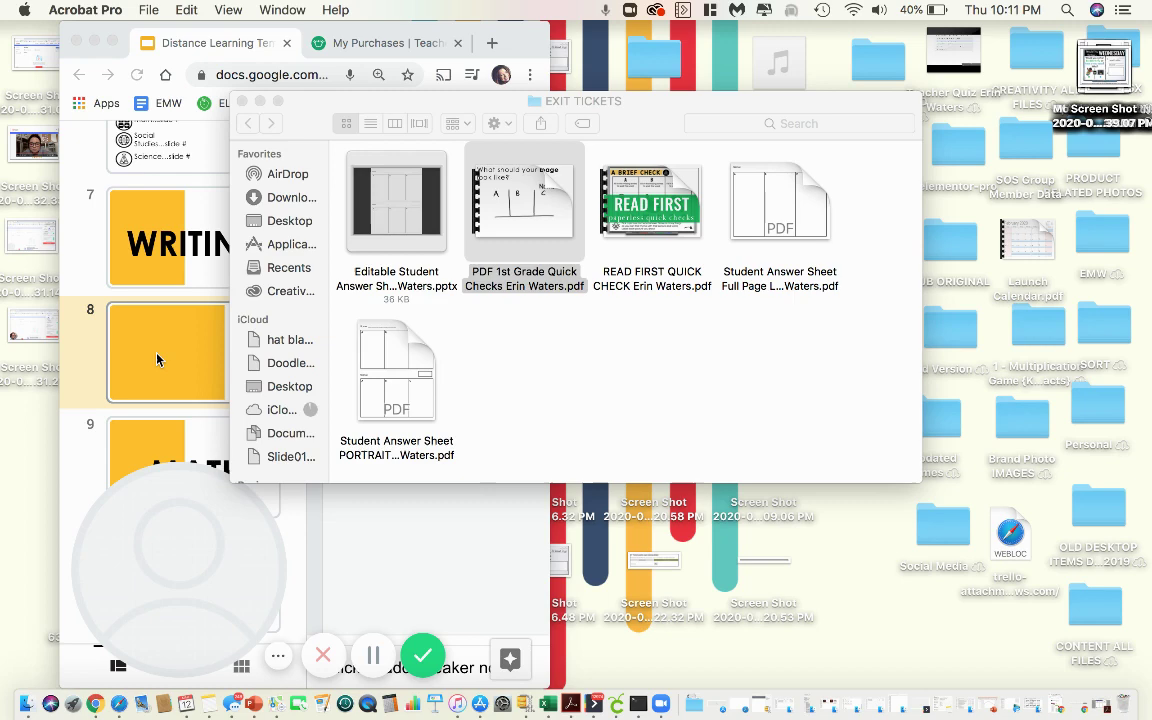
pyautogui.click(193, 360)
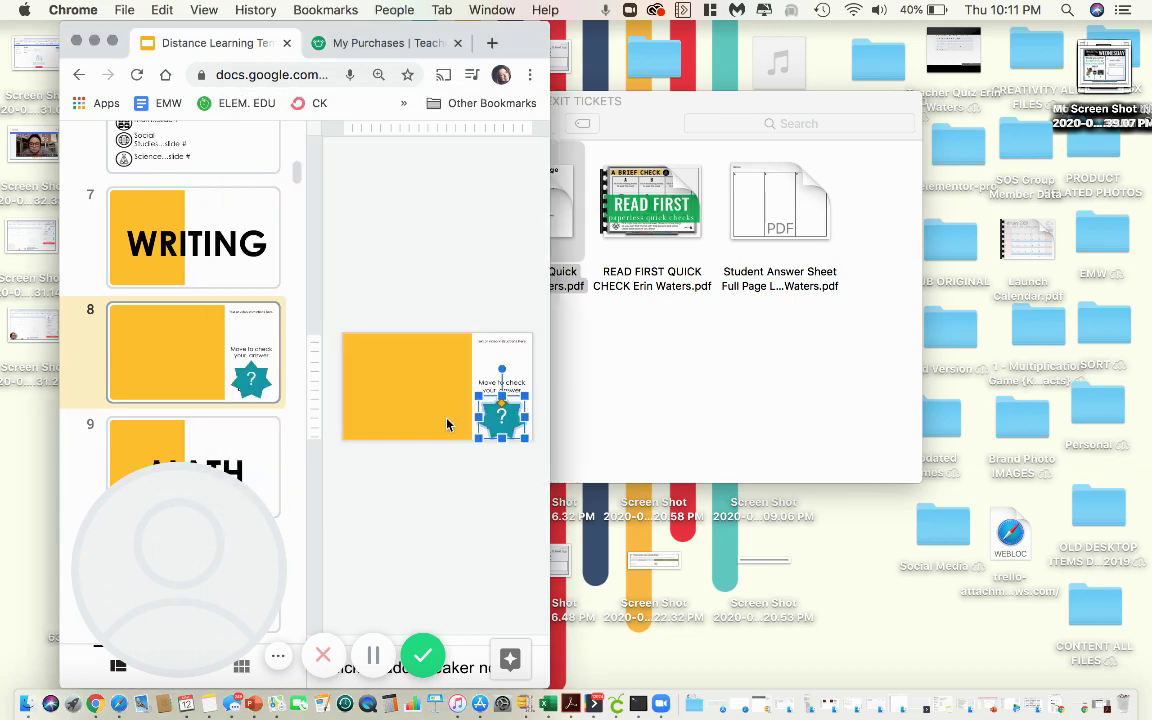
pyautogui.click(441, 381)
pyautogui.press('super+Tab')
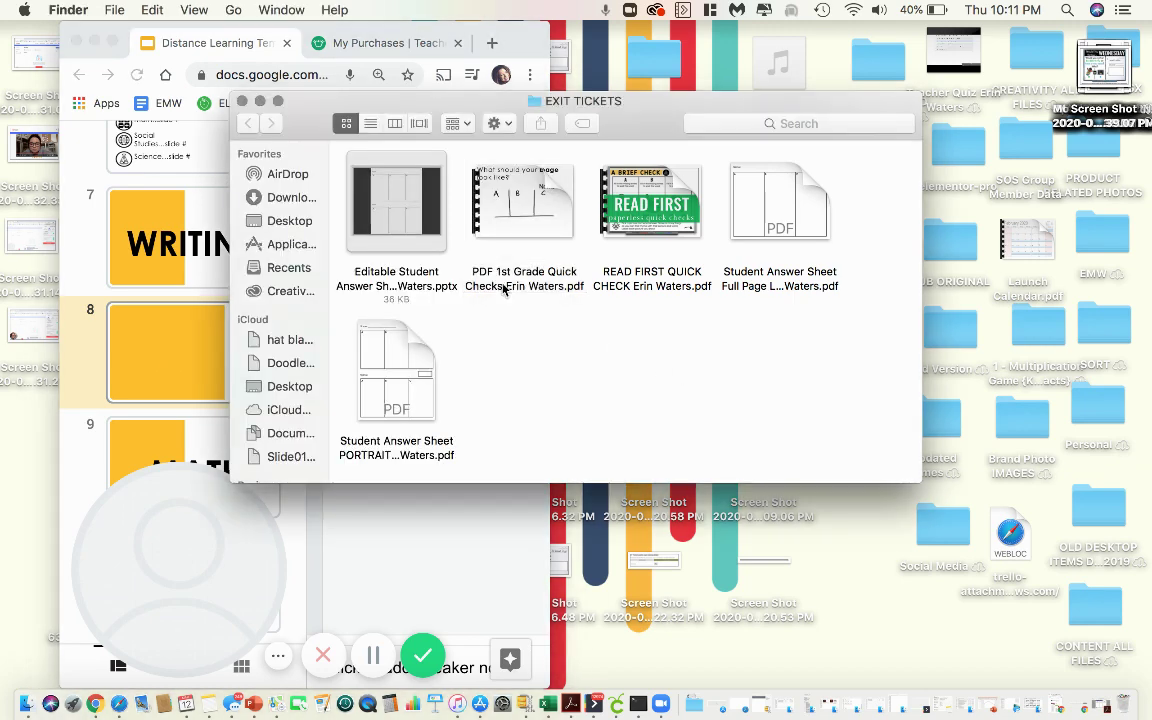
pyautogui.click(246, 121)
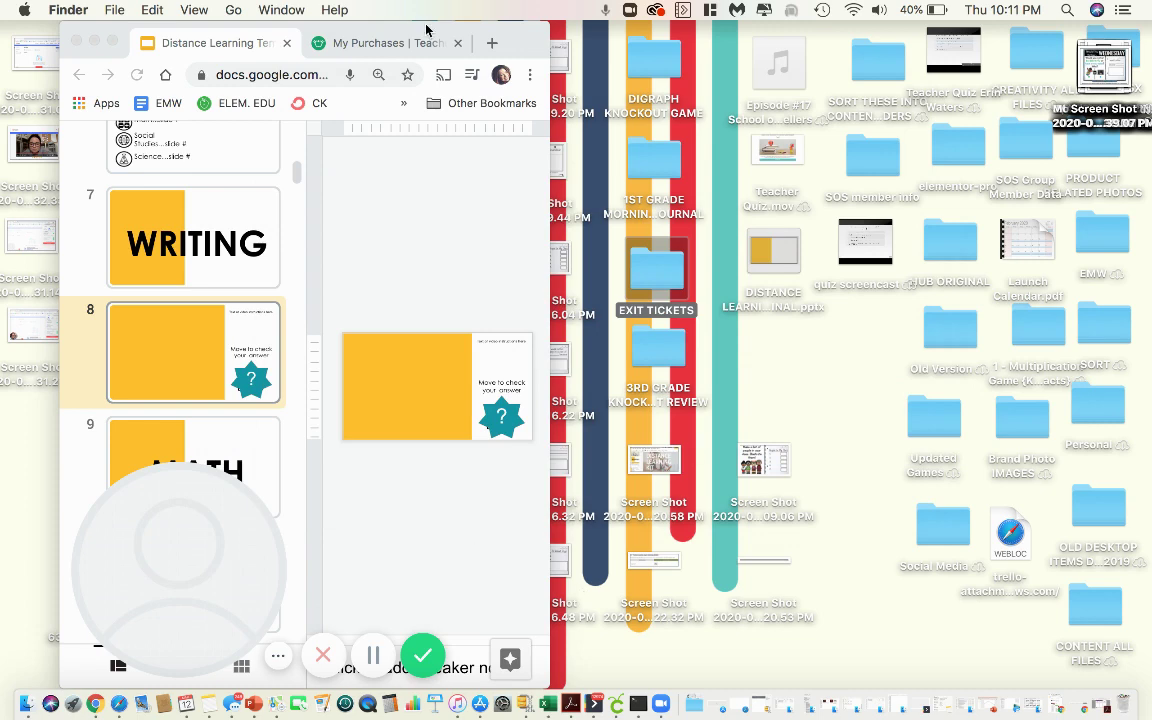
pyautogui.moveTo(530, 47); pyautogui.dragTo(468, 10)
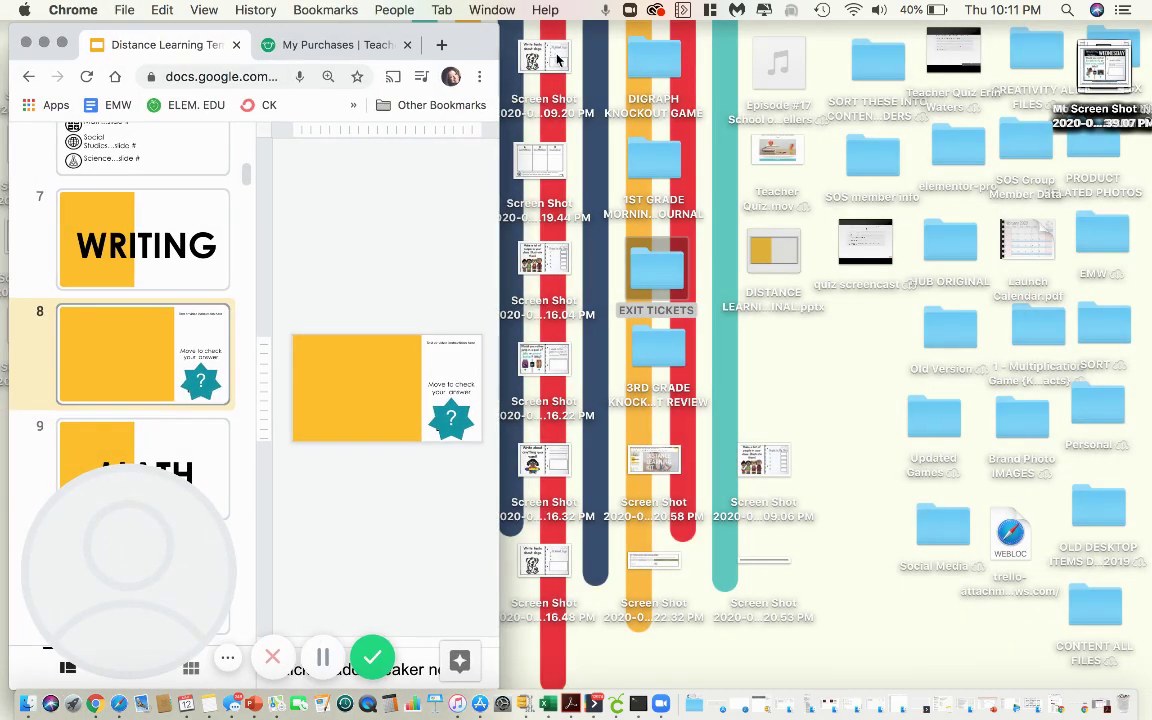
# Step: Drop the dog-facts screenshot onto slide 8 and the coins screenshot onto slide 10
pyautogui.moveTo(523, 104); pyautogui.dragTo(373, 383)
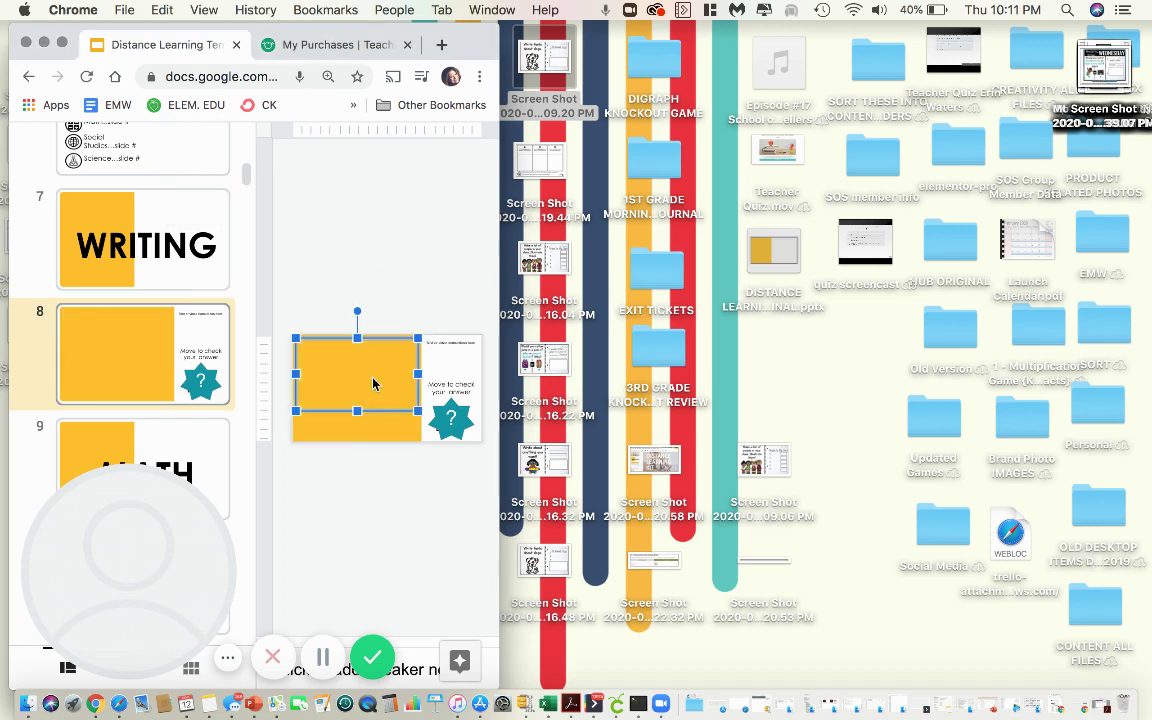
pyautogui.scroll(-5, 146, 360)
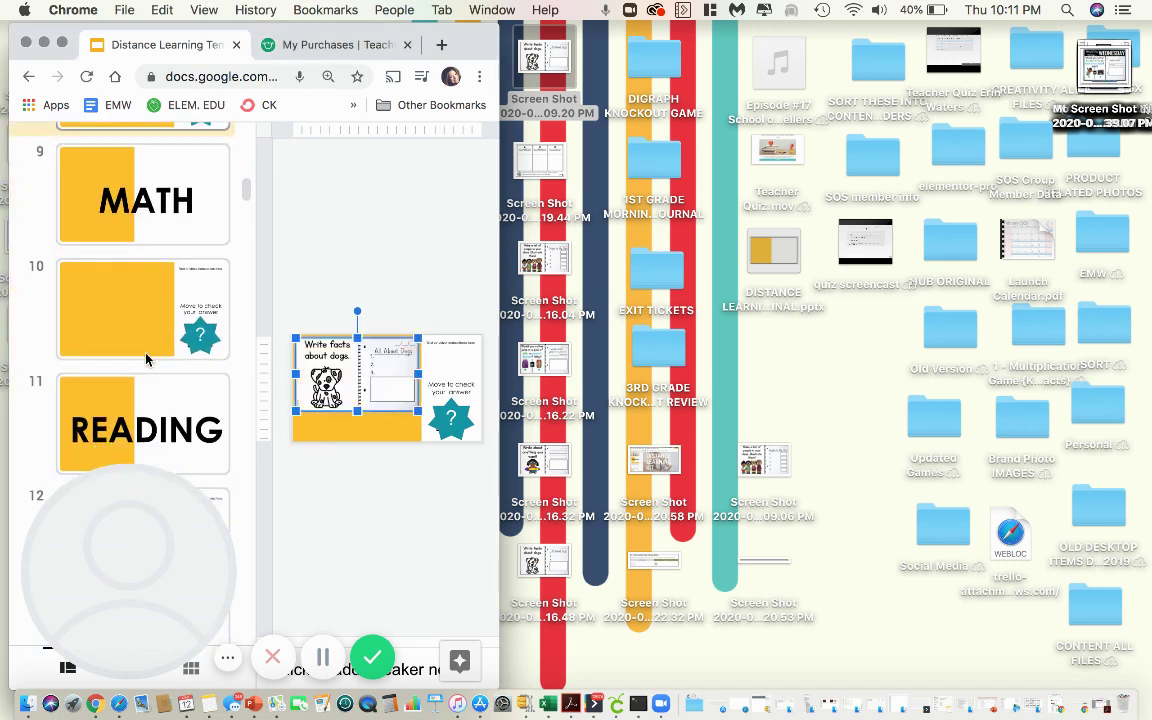
pyautogui.click(138, 331)
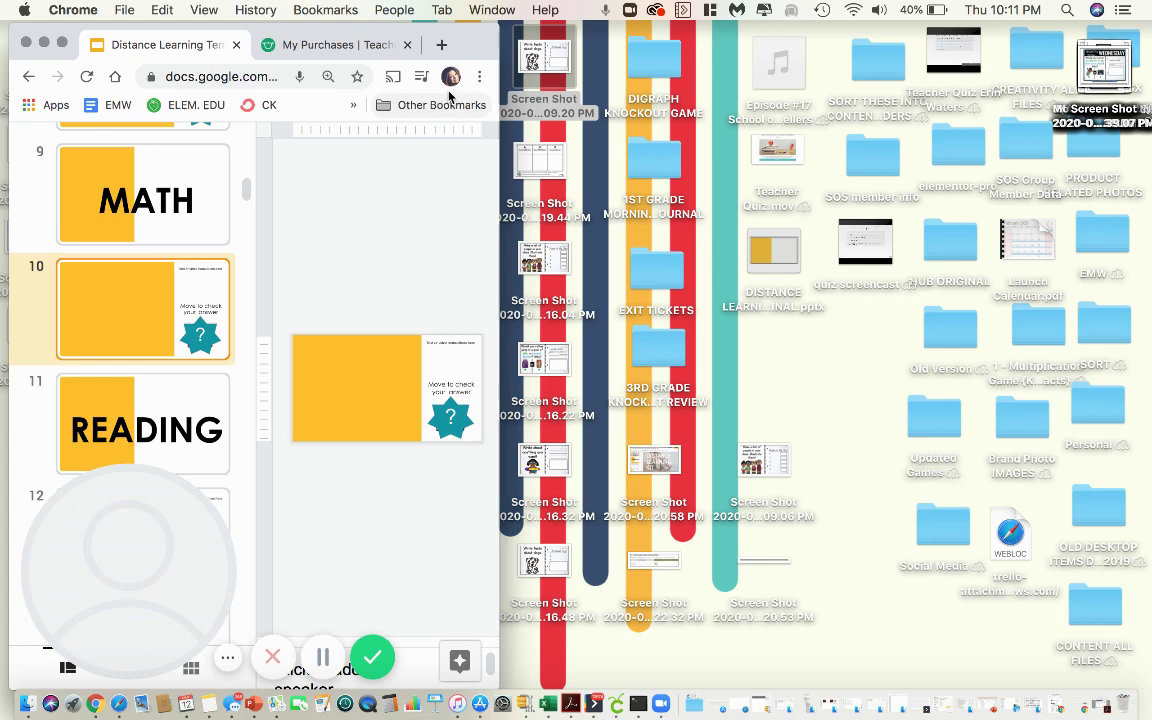
pyautogui.moveTo(450, 44); pyautogui.dragTo(416, 72)
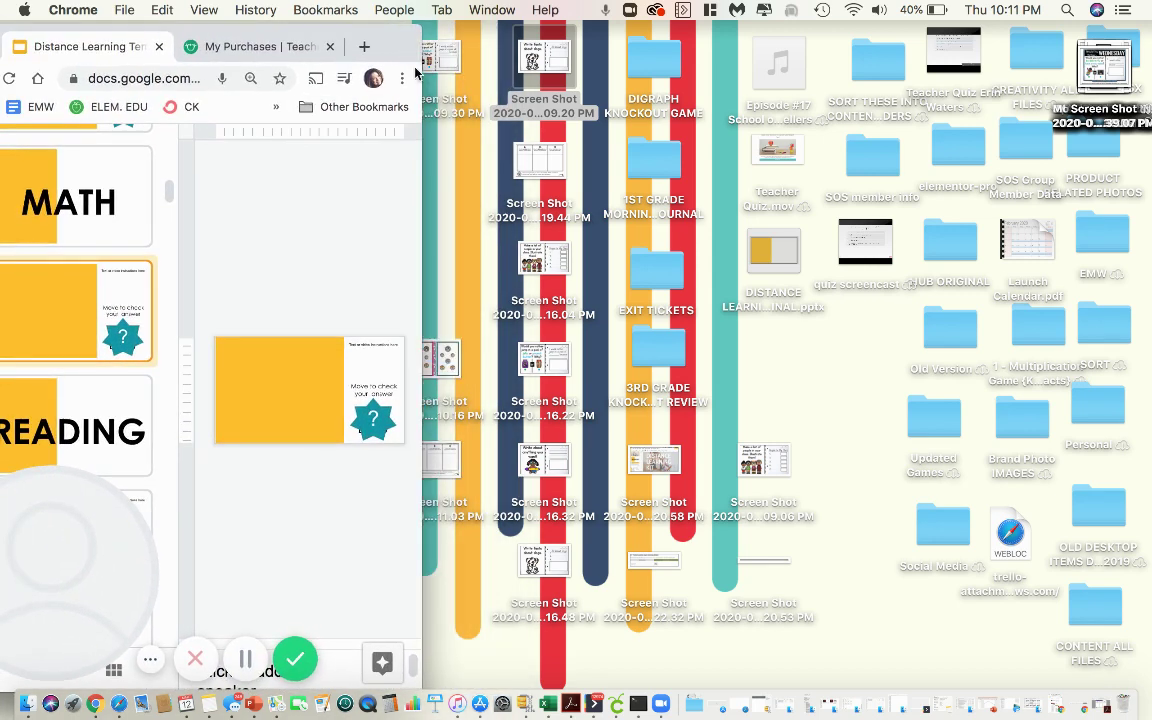
pyautogui.moveTo(452, 365); pyautogui.dragTo(302, 382)
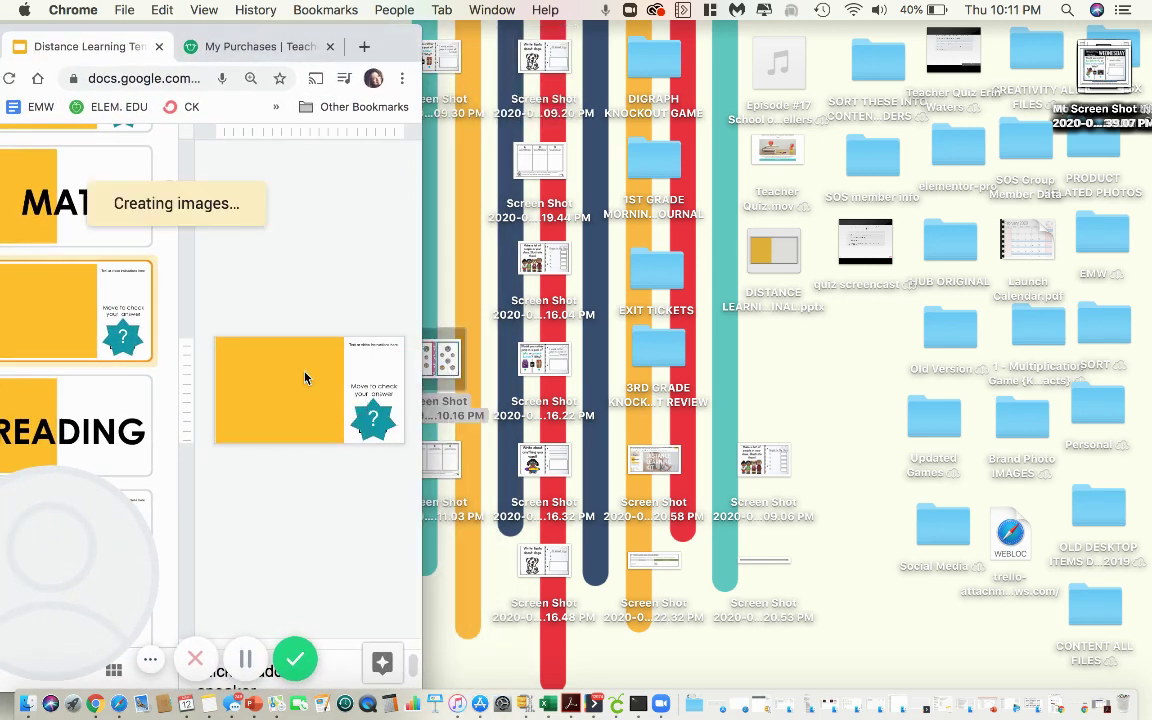
# Step: Place the compare-and-contrast screenshot on slide 12 and bring the whole Slides window on screen
pyautogui.moveTo(395, 58); pyautogui.dragTo(548, 55)
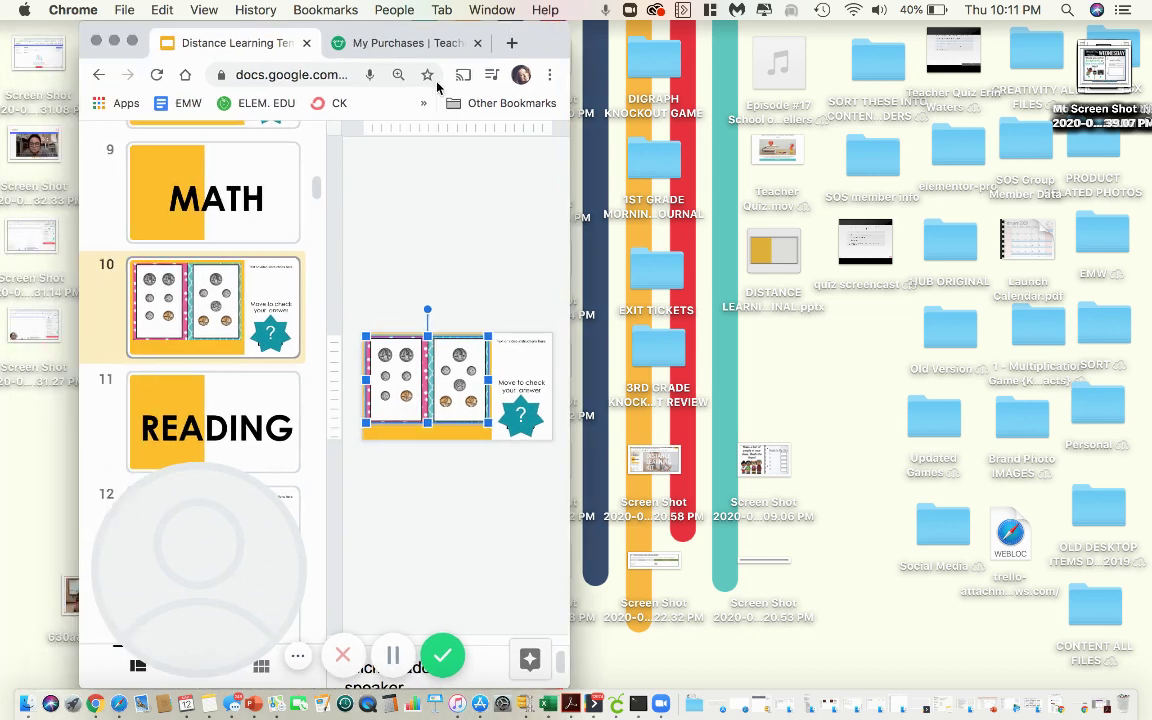
pyautogui.scroll(-3, 194, 372)
pyautogui.click(194, 372)
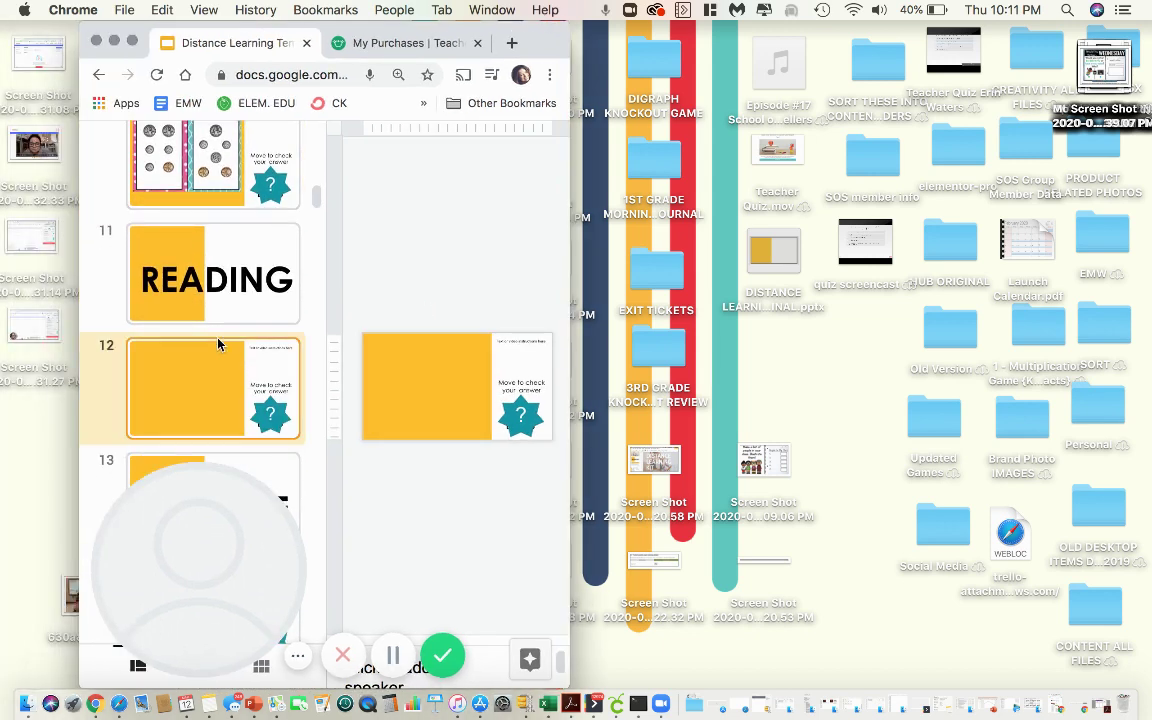
pyautogui.moveTo(535, 44); pyautogui.dragTo(374, 48)
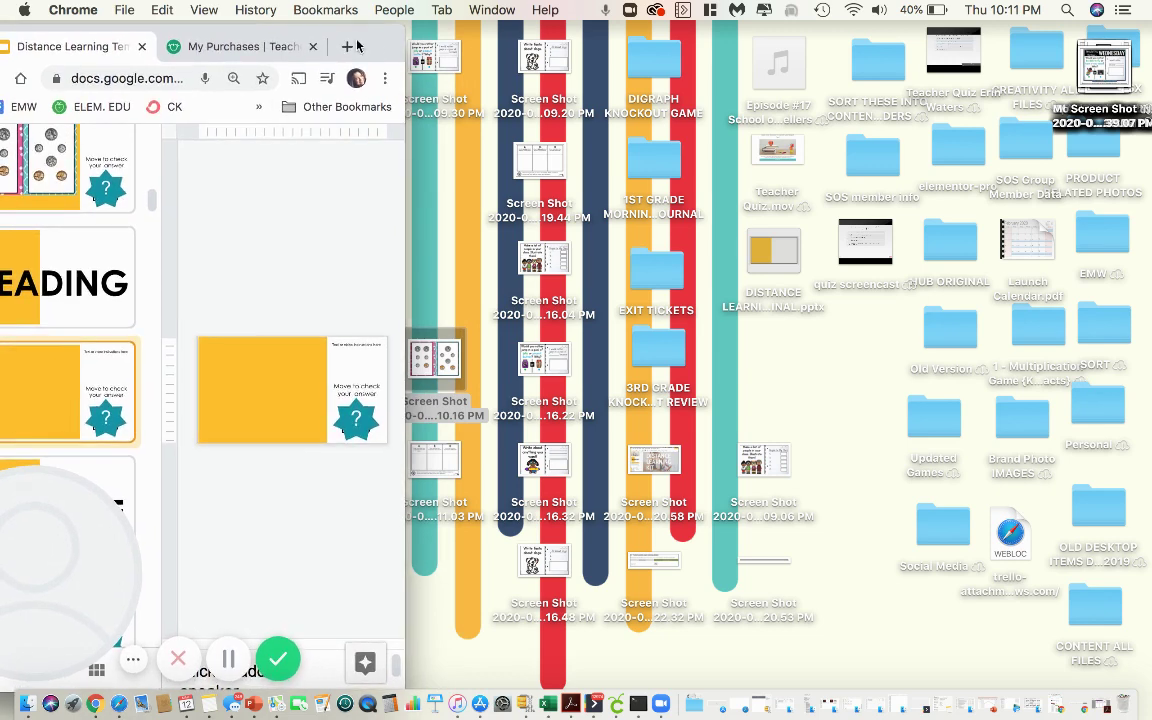
pyautogui.click(432, 460)
pyautogui.click(255, 404)
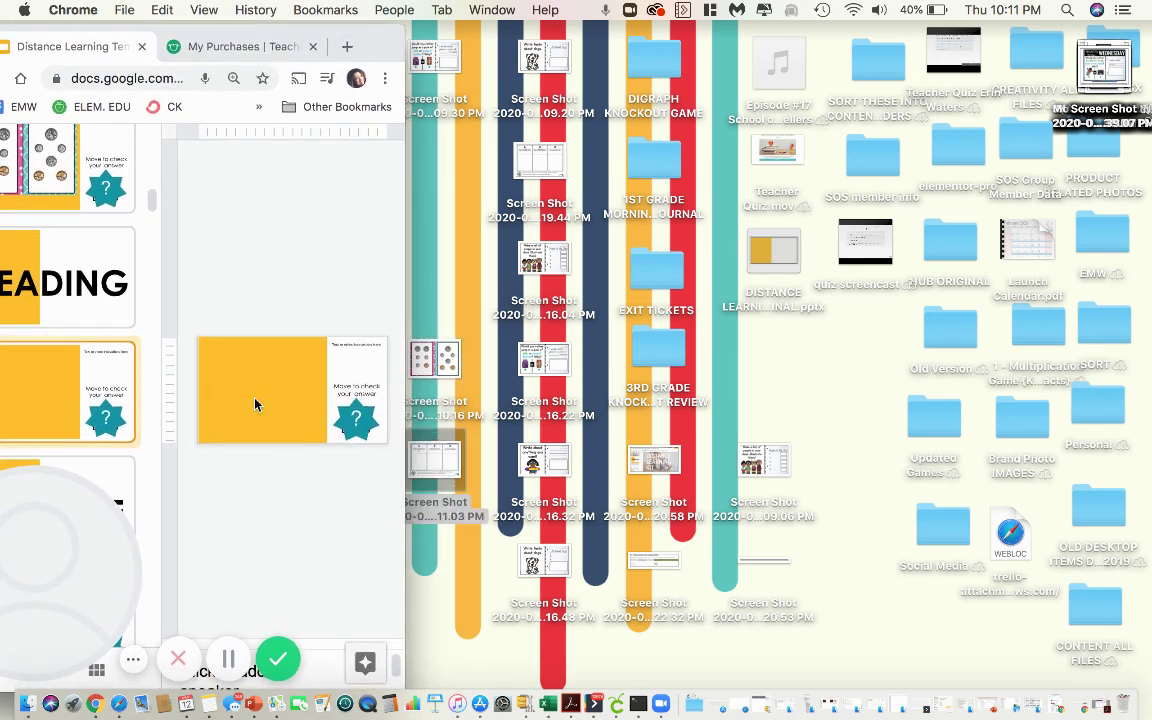
pyautogui.doubleClick(378, 57)
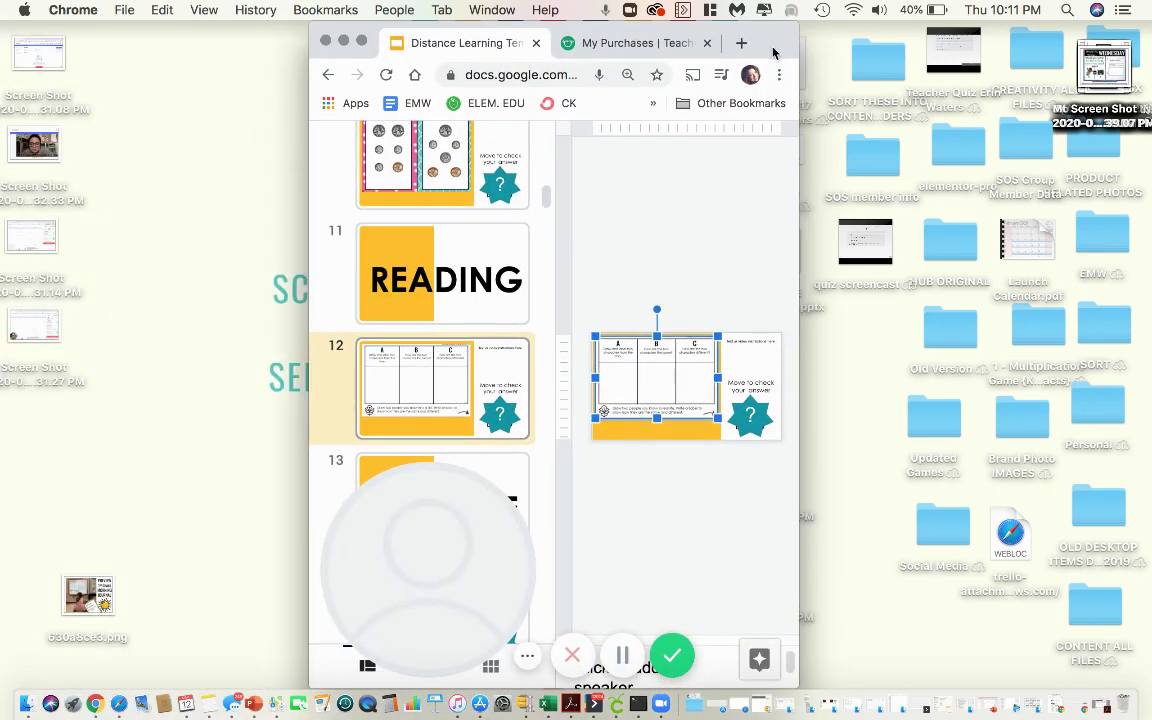
# Step: On slide 8, enlarge the dog worksheet image and reposition it on the yellow background
pyautogui.click(364, 43)
pyautogui.scroll(5, 126, 383)
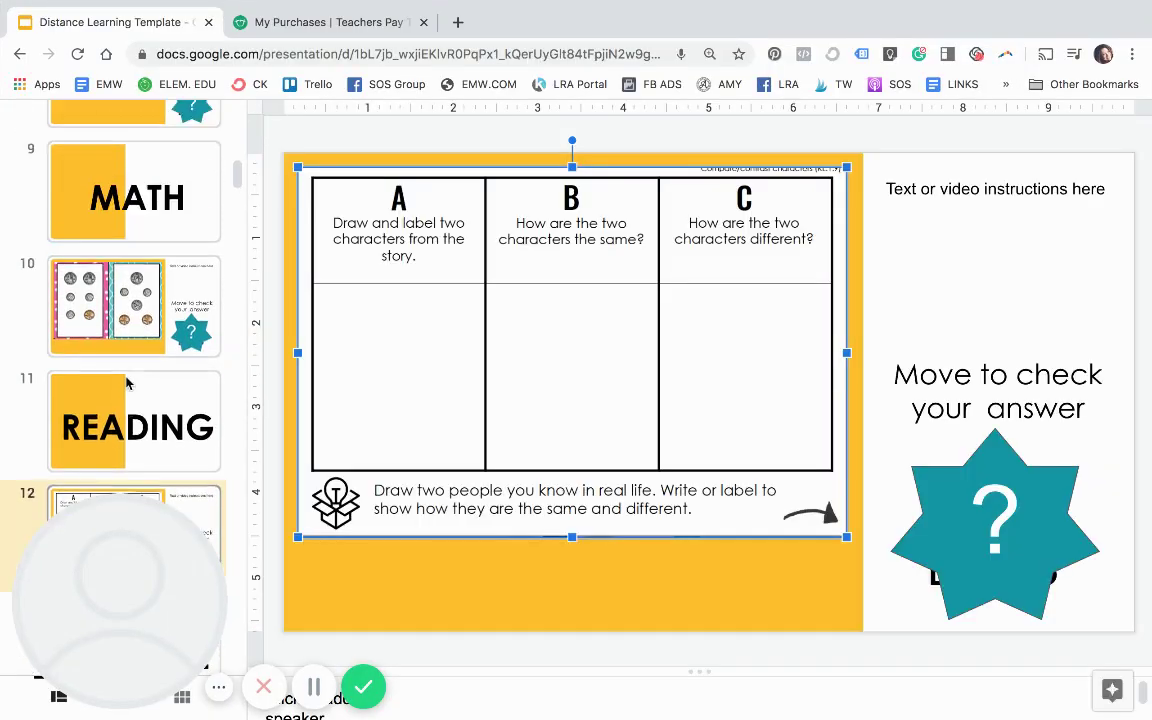
pyautogui.scroll(1, 126, 383)
pyautogui.click(126, 383)
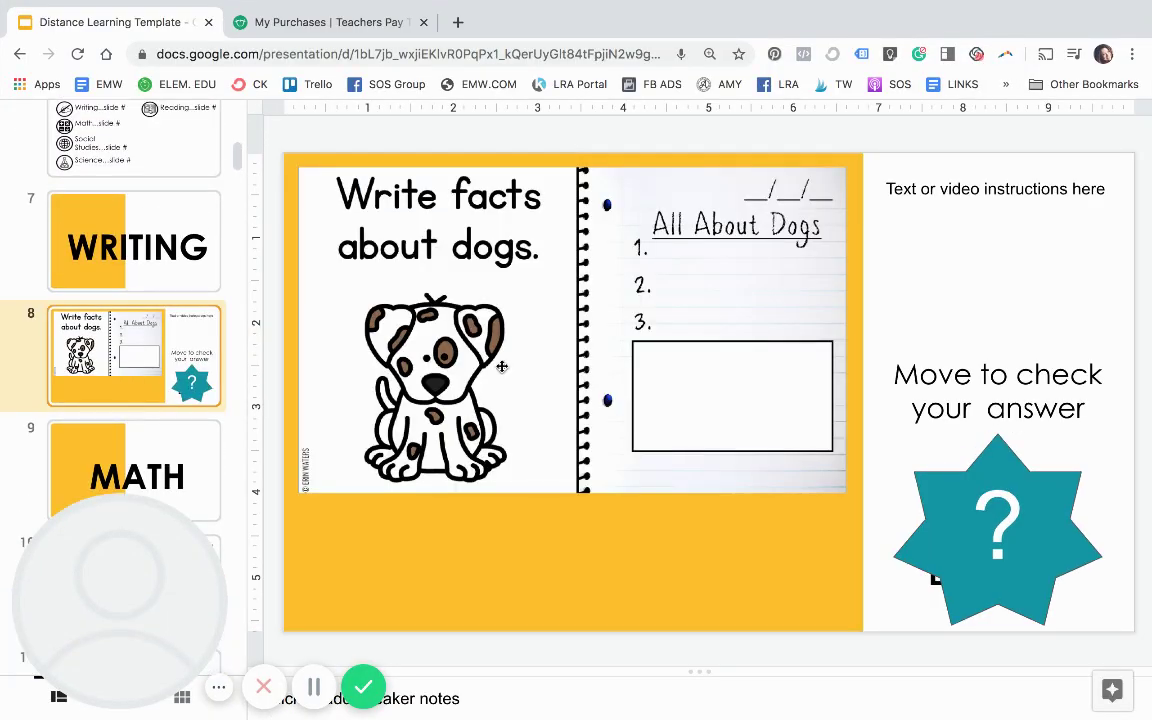
pyautogui.click(452, 330)
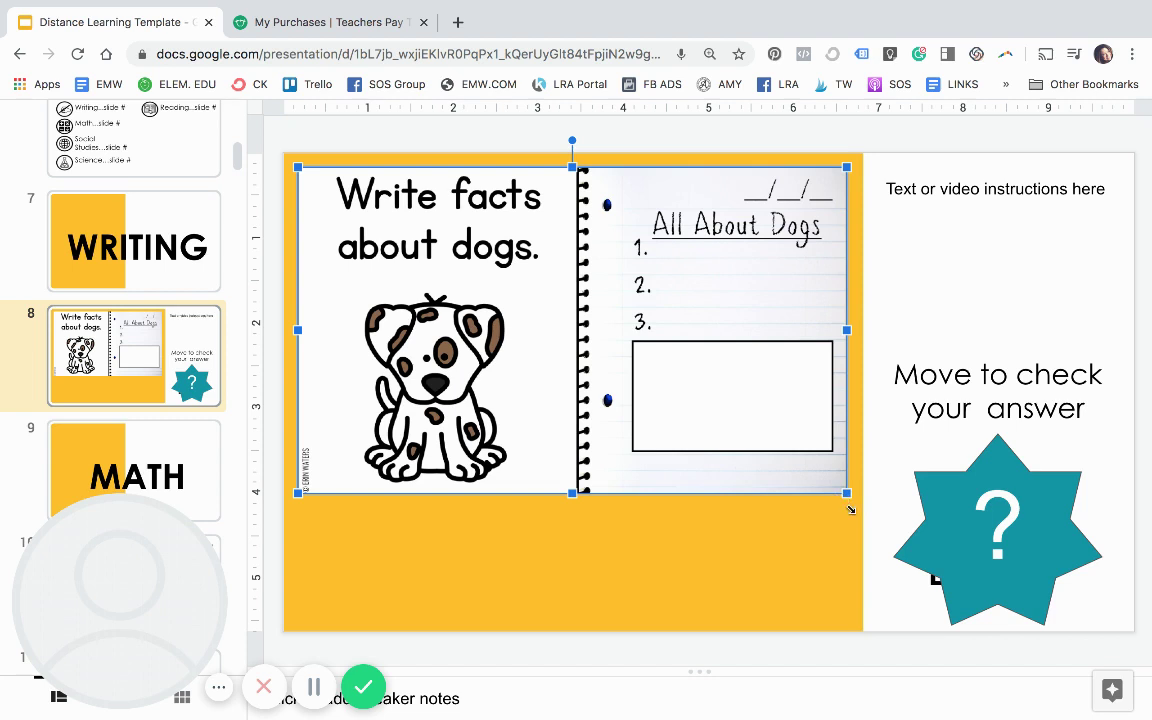
pyautogui.moveTo(850, 510); pyautogui.dragTo(909, 544)
pyautogui.moveTo(735, 412); pyautogui.dragTo(722, 453)
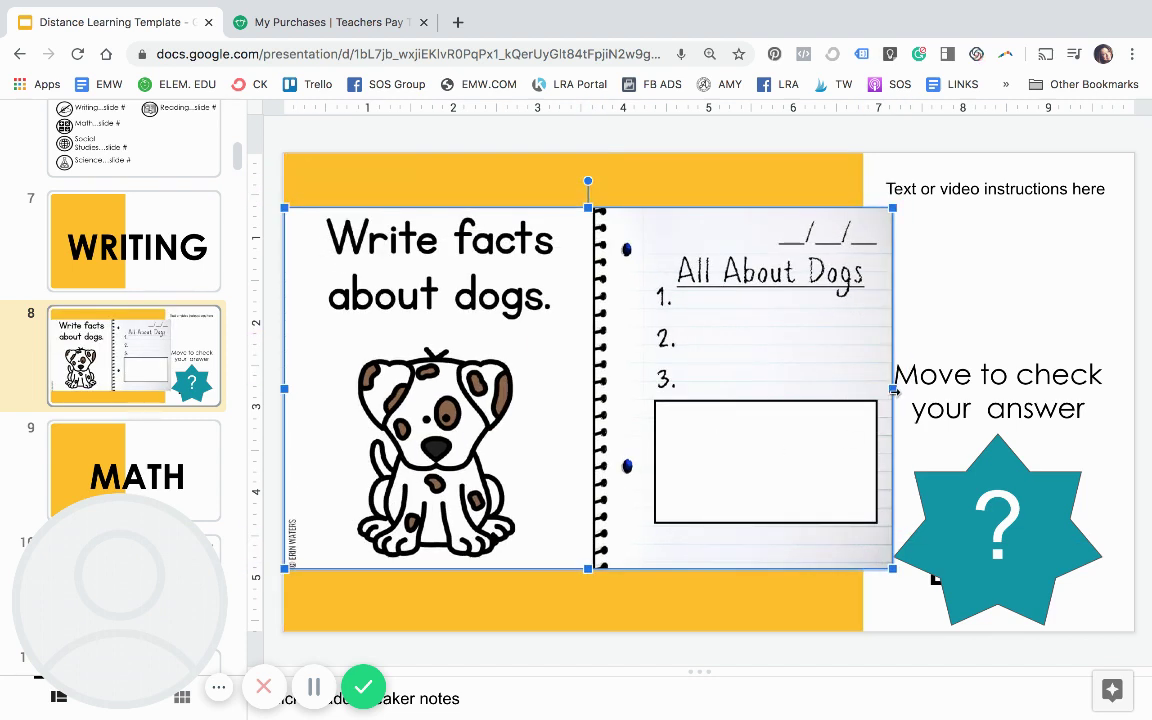
pyautogui.moveTo(894, 391); pyautogui.dragTo(861, 391)
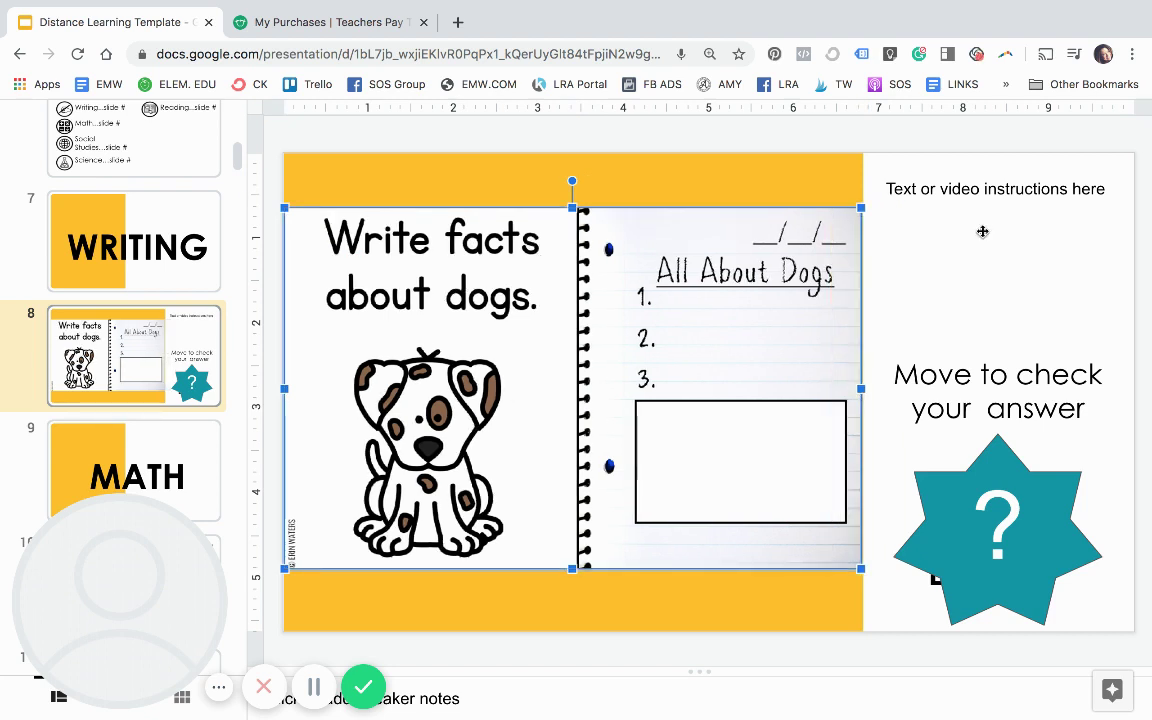
# Step: Replace the placeholder instructions with 'Answer the prompt in your notebook. Draw a picture to show your answer.'
pyautogui.click(889, 188)
pyautogui.hotkey('ctrl', 'a')
pyautogui.write('T')
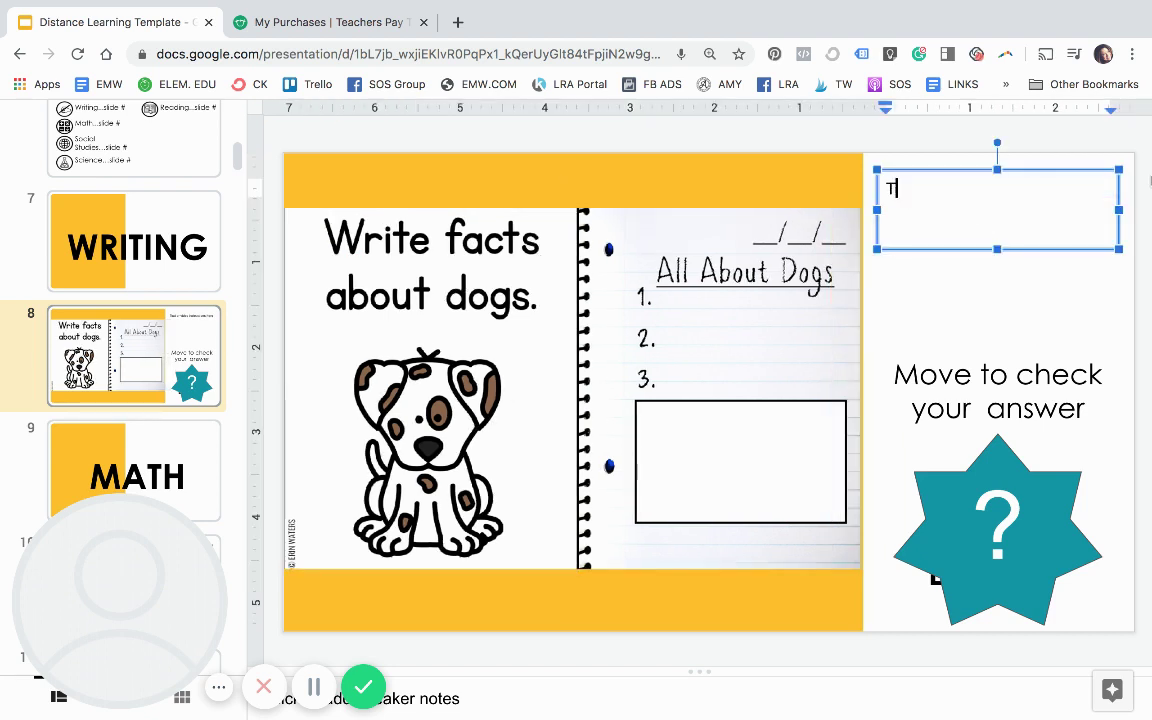
pyautogui.write('Answer the rp')
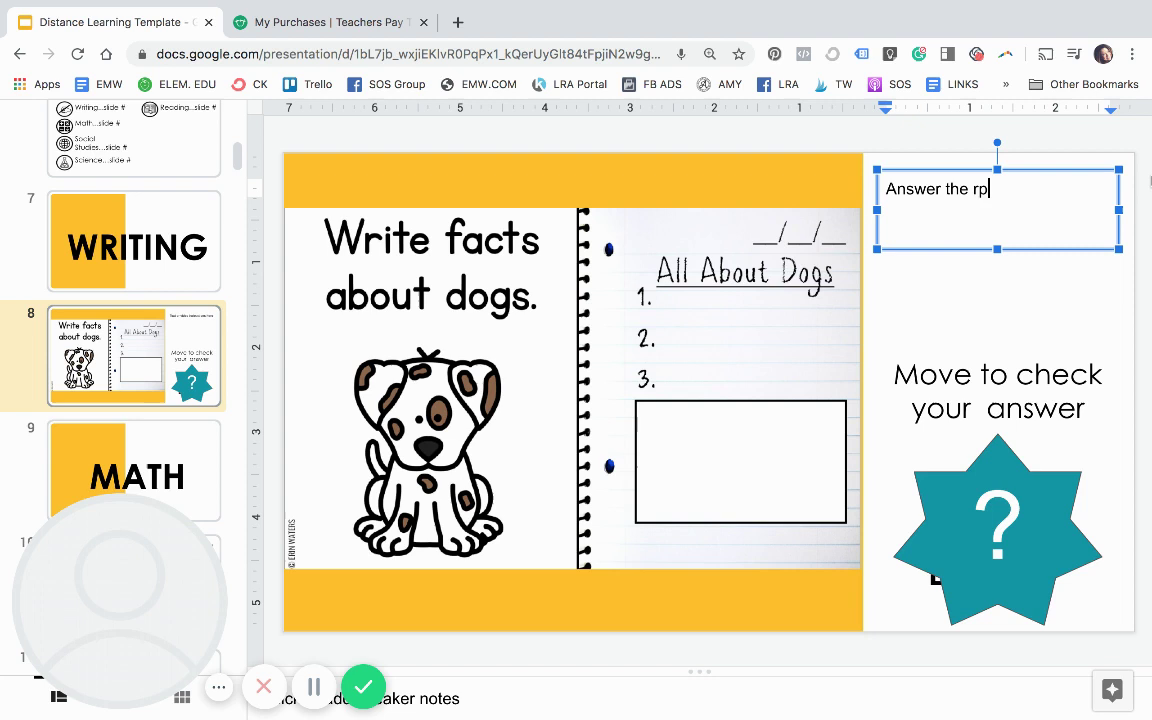
pyautogui.press('BackSpace')
pyautogui.press('BackSpace')
pyautogui.write('promt')
pyautogui.press('BackSpace')
pyautogui.write('pt in your notebook and')
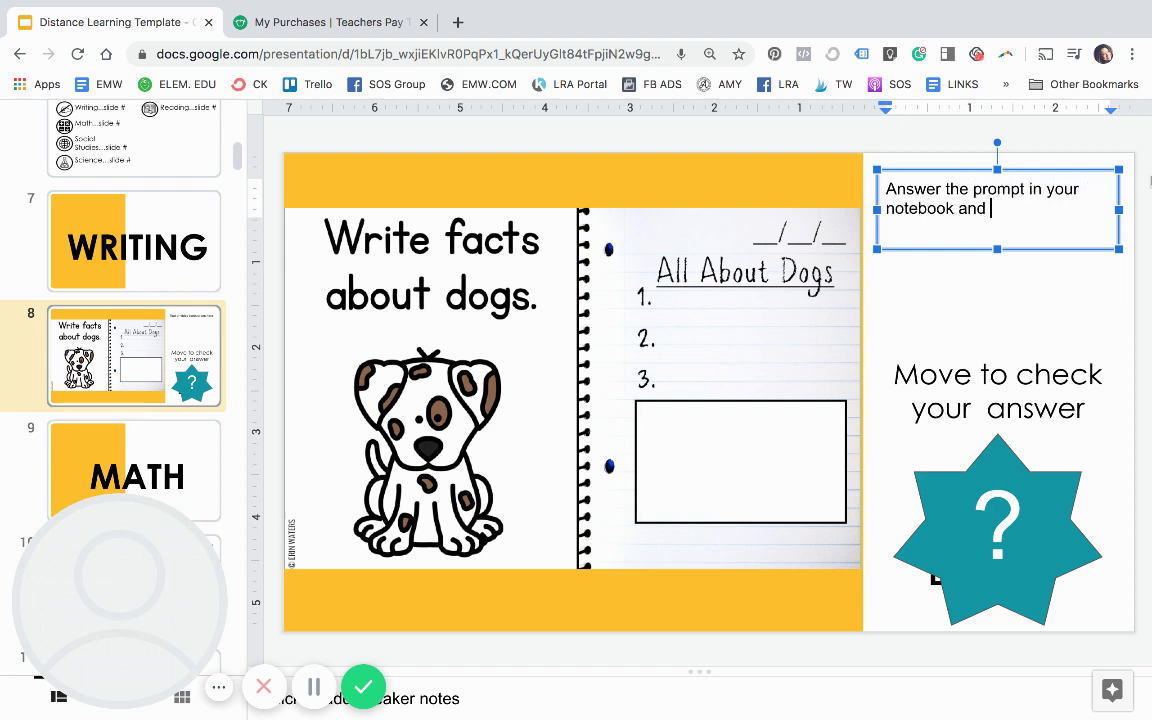
pyautogui.press('BackSpace')
pyautogui.press('BackSpace')
pyautogui.press('BackSpace')
pyautogui.press('BackSpace')
pyautogui.write('. Draw a picture to show')
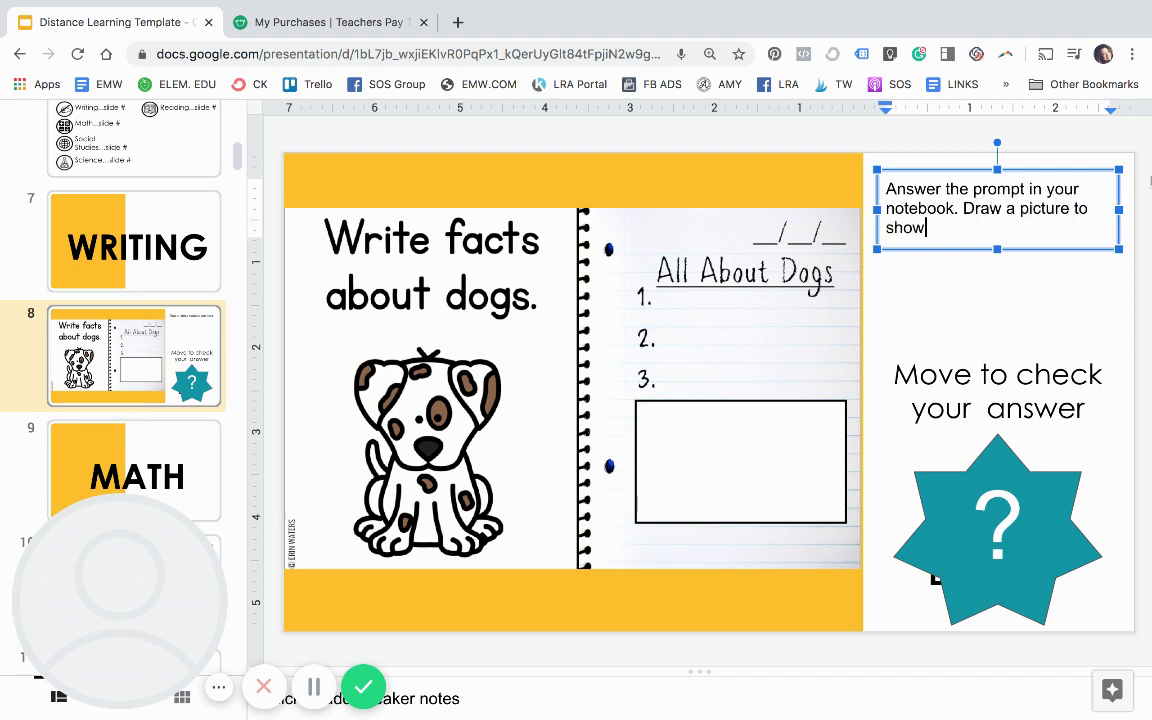
pyautogui.write(' your answer.')
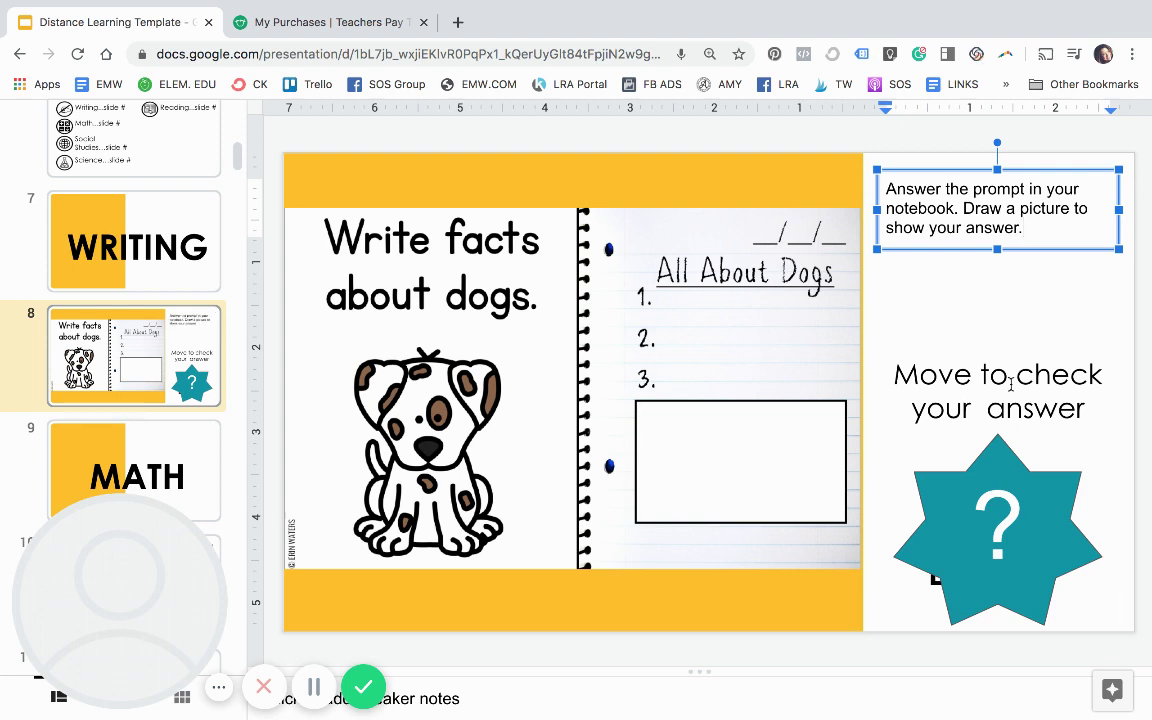
# Step: Delete the 'Move to check your answer' text and star from slide 8
pyautogui.click(1010, 375)
pyautogui.keyDown('shift'); pyautogui.click(983, 505); pyautogui.keyUp('shift')
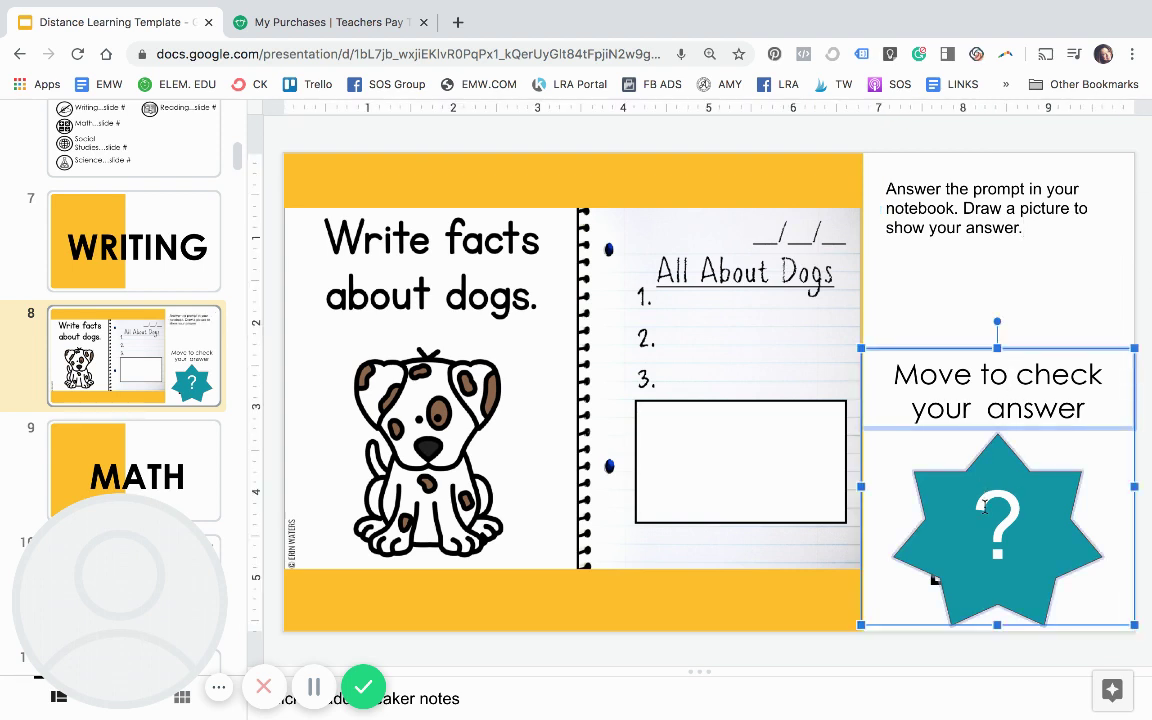
pyautogui.press('Delete')
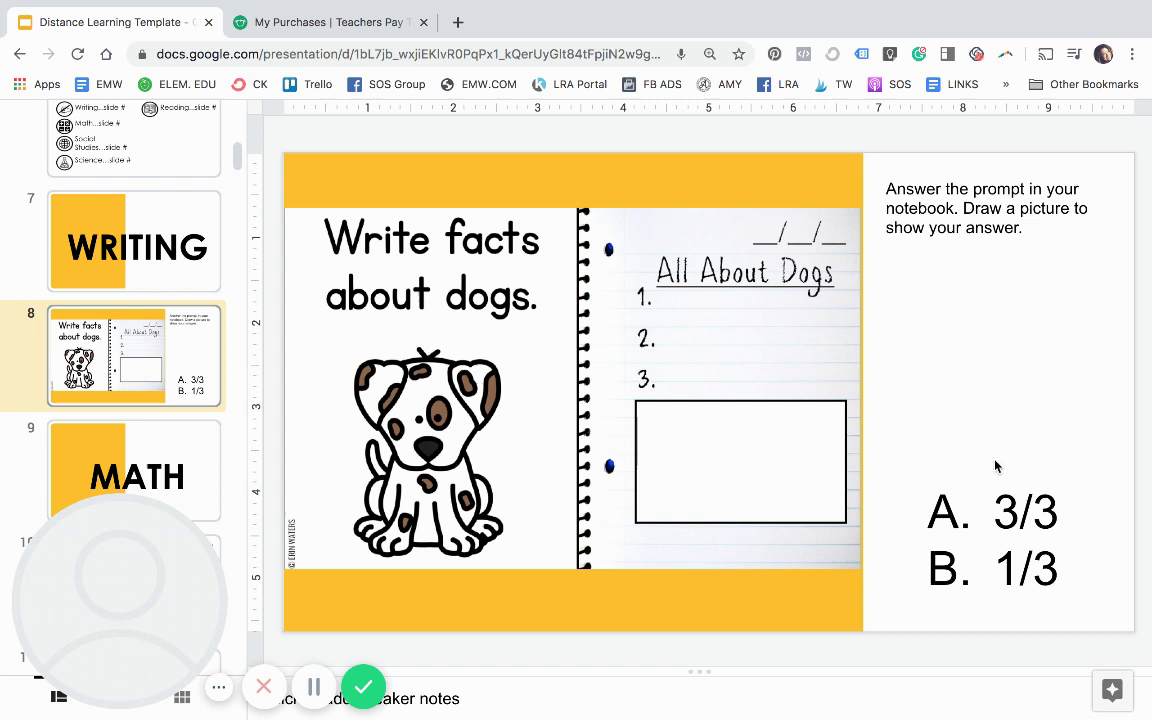
# Step: Clear all of the hidden 'A. 3/3 B. 1/3' answer text
pyautogui.click(996, 508)
pyautogui.moveTo(995, 511); pyautogui.dragTo(1022, 568)
pyautogui.press('BackSpace')
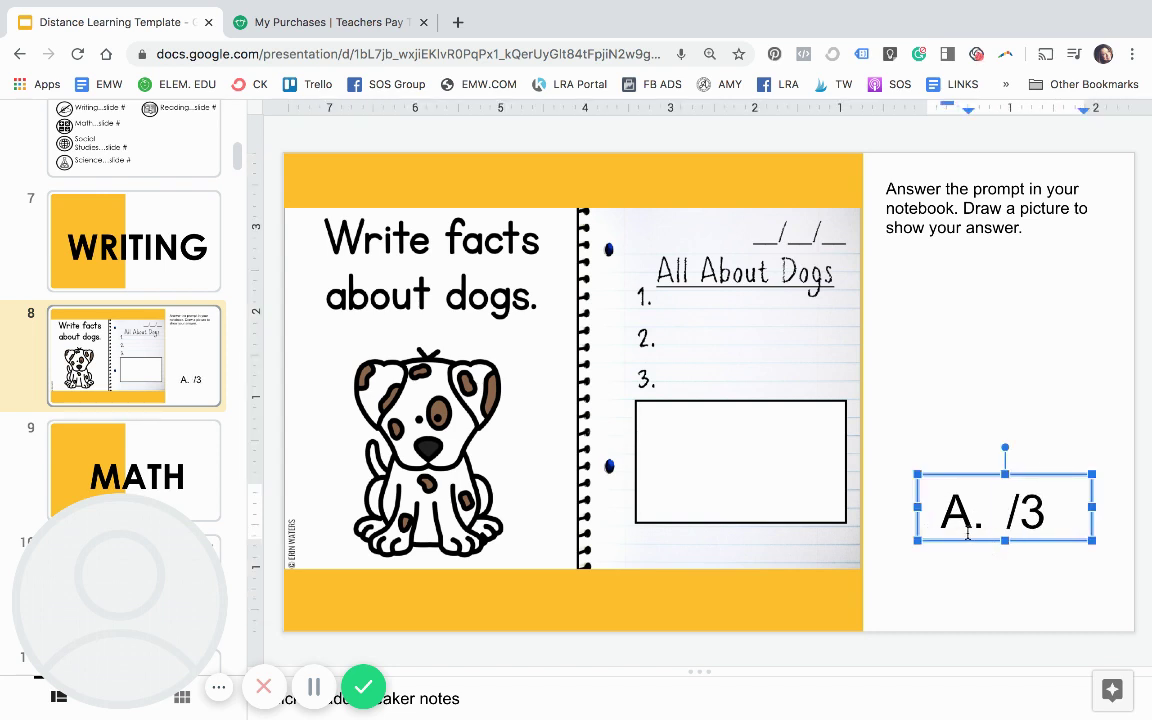
pyautogui.doubleClick(966, 532)
pyautogui.press('BackSpace')
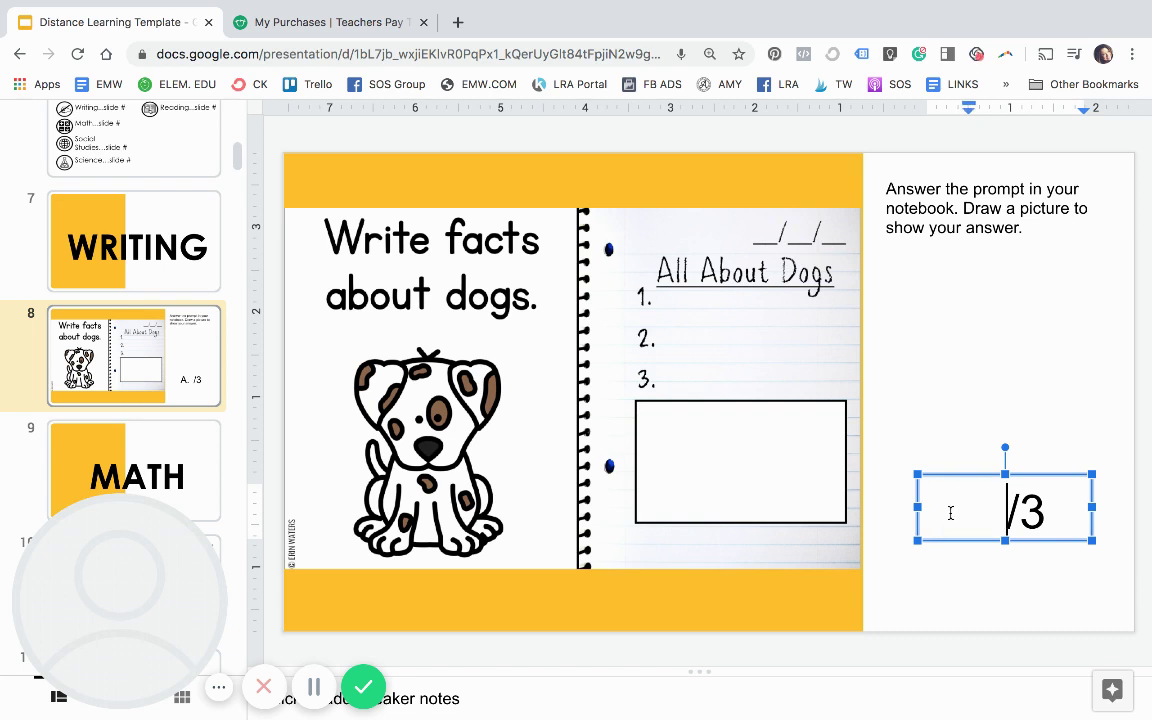
pyautogui.press('End')
pyautogui.press('BackSpace')
pyautogui.press('BackSpace')
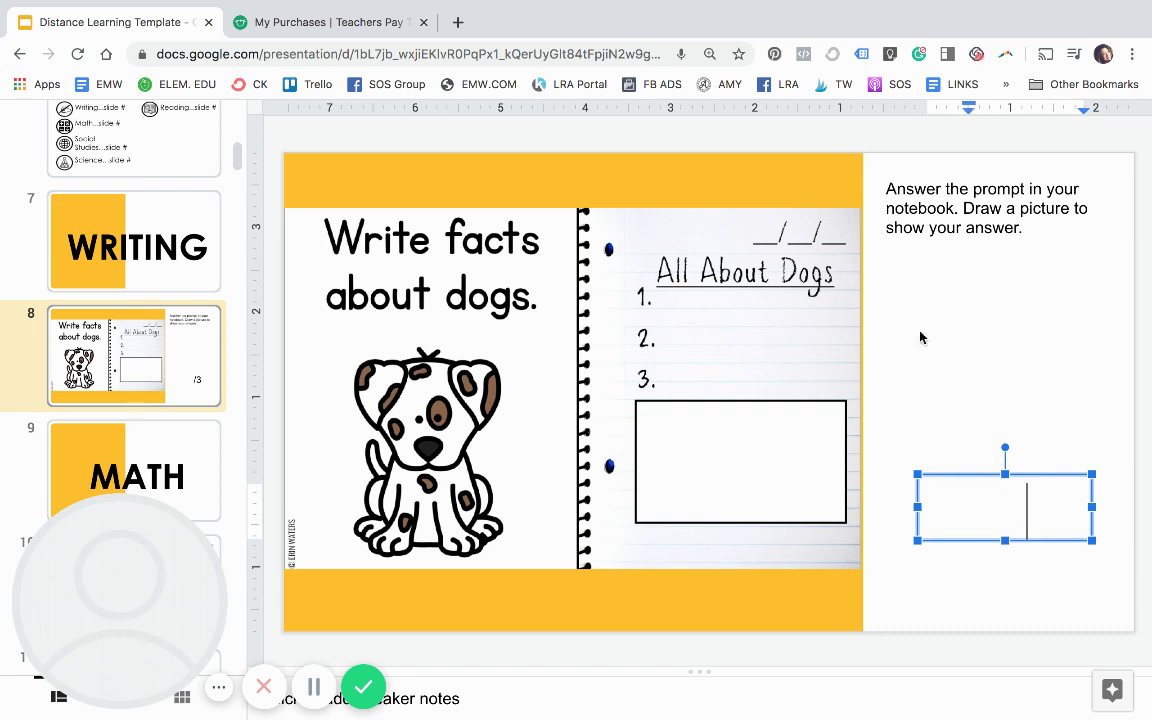
pyautogui.scroll(-3, 115, 392)
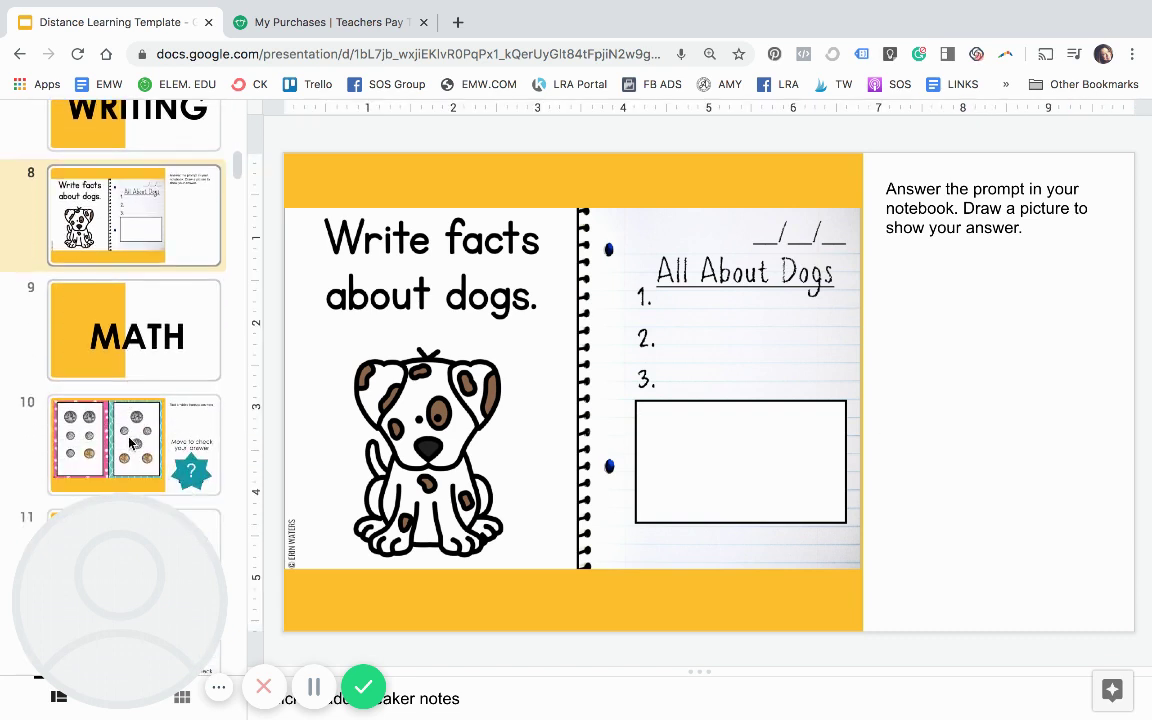
# Step: On slide 10, move the coin cards image slightly lower
pyautogui.click(130, 443)
pyautogui.click(445, 330)
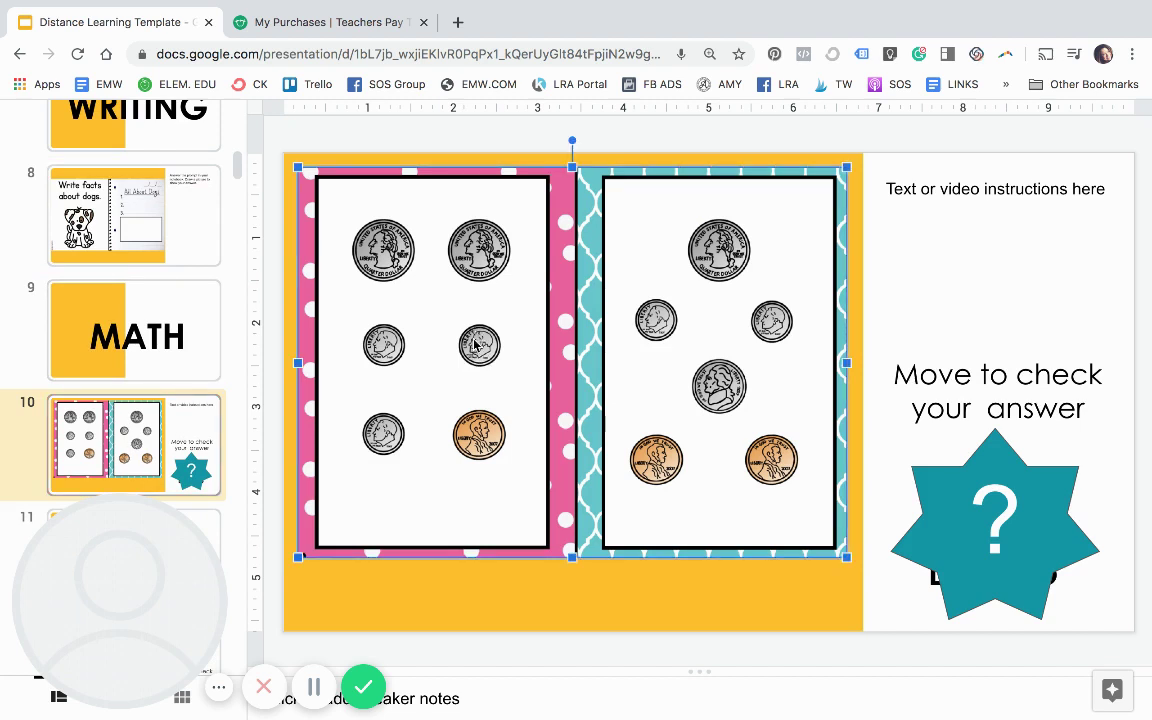
pyautogui.moveTo(474, 380); pyautogui.dragTo(476, 392)
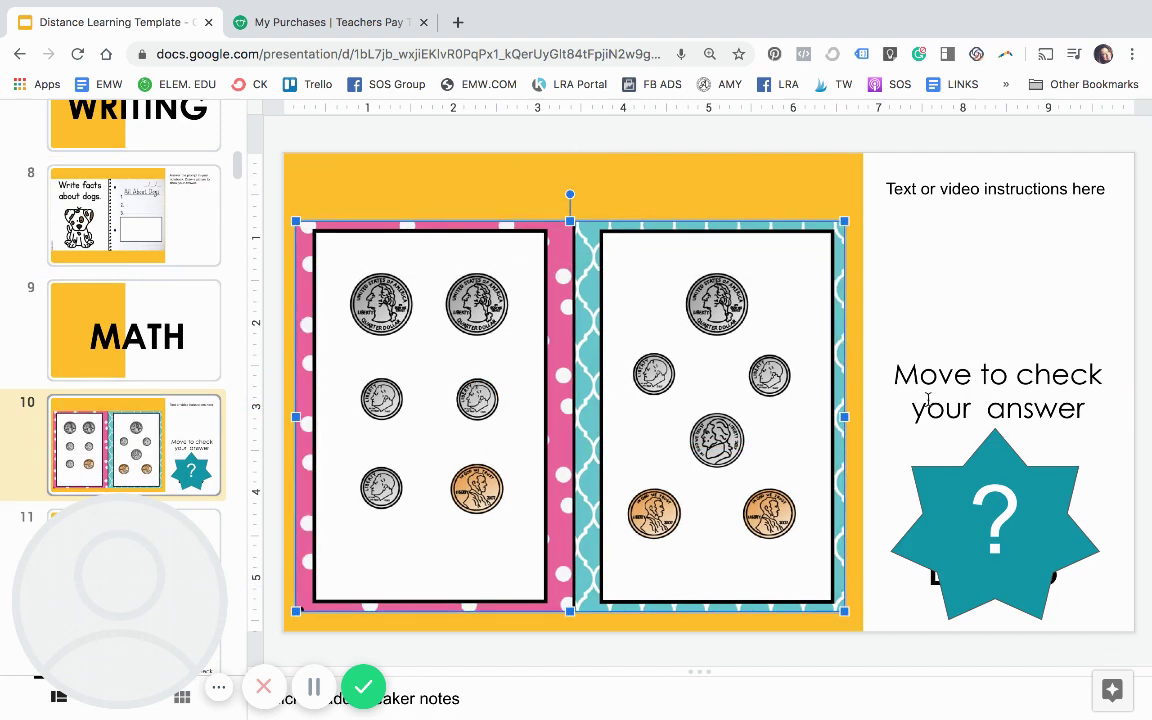
# Step: Duplicate the instructions box into a small 'A' label above the left coin card
pyautogui.click(889, 187)
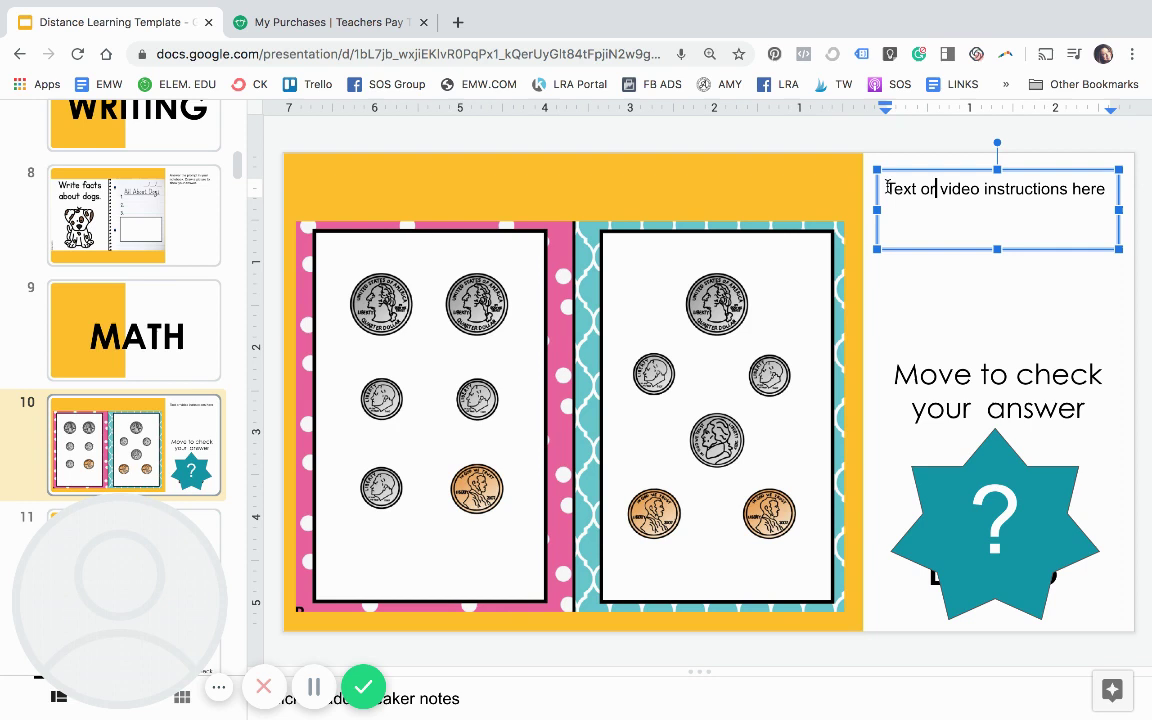
pyautogui.click(892, 172)
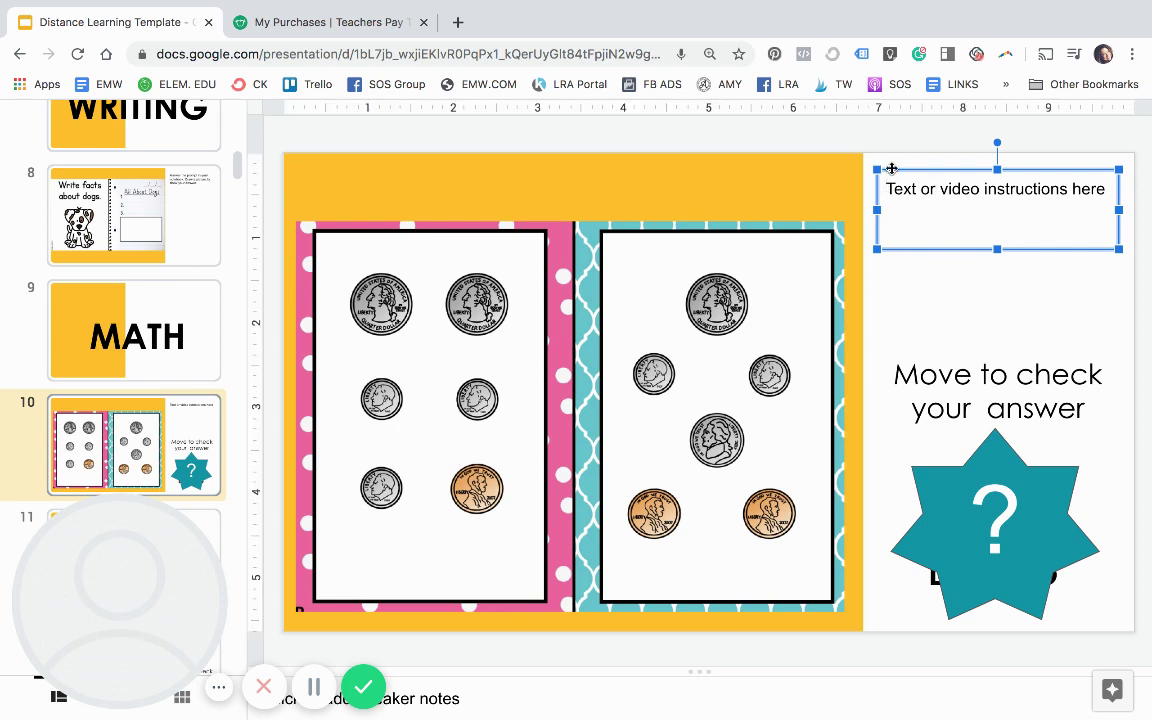
pyautogui.hotkey('ctrl', 'd')
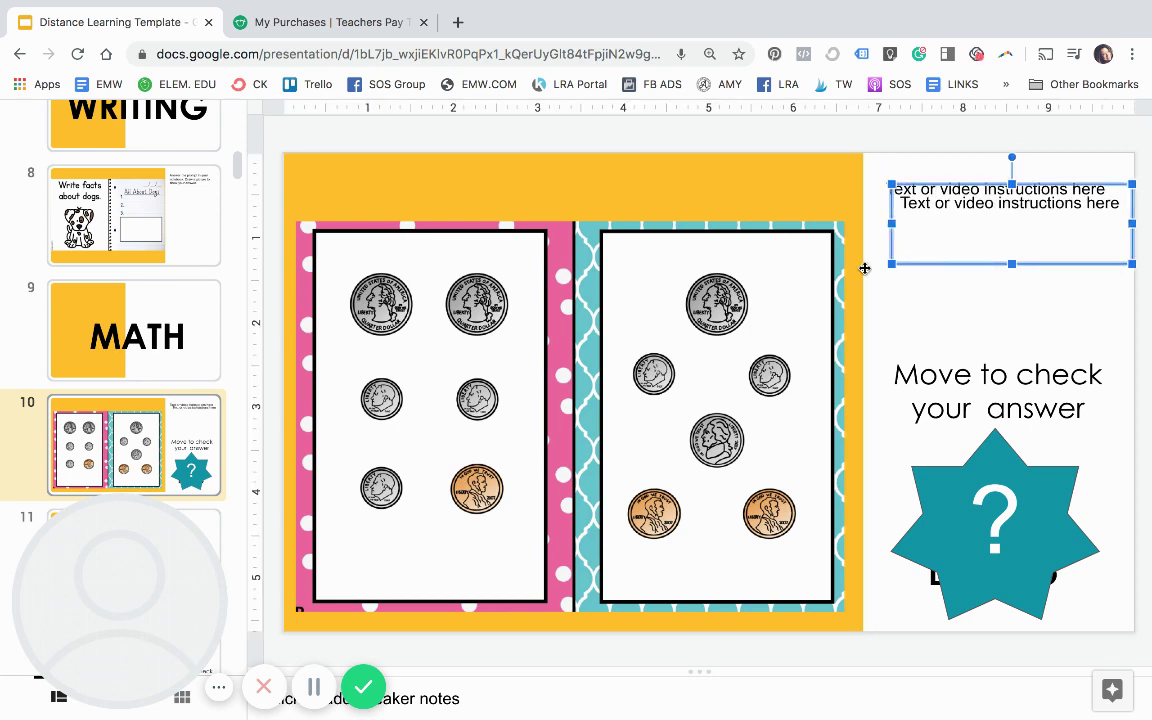
pyautogui.moveTo(866, 264); pyautogui.dragTo(478, 204)
pyautogui.moveTo(496, 159); pyautogui.dragTo(855, 217)
pyautogui.press('BackSpace')
pyautogui.write('A')
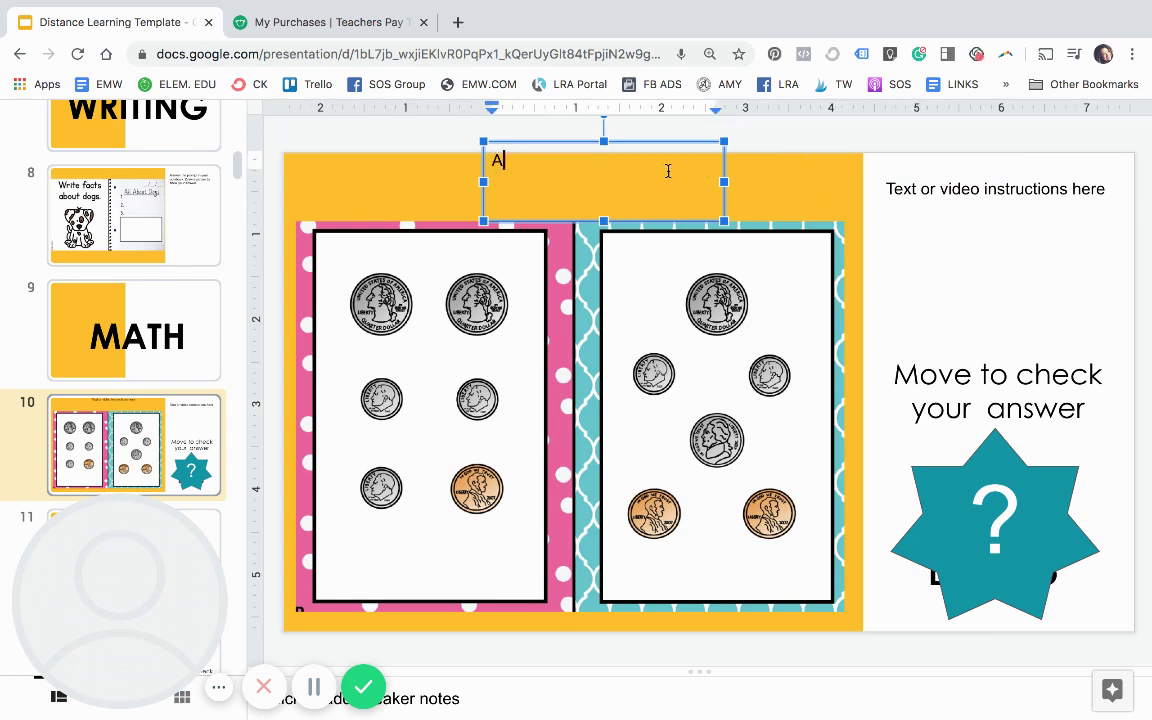
pyautogui.moveTo(723, 220); pyautogui.dragTo(729, 194)
pyautogui.doubleClick(718, 204)
# Step: Label the right card 'B' and rewrite the instructions as the A-and-B money question asking for the total
pyautogui.write('B')
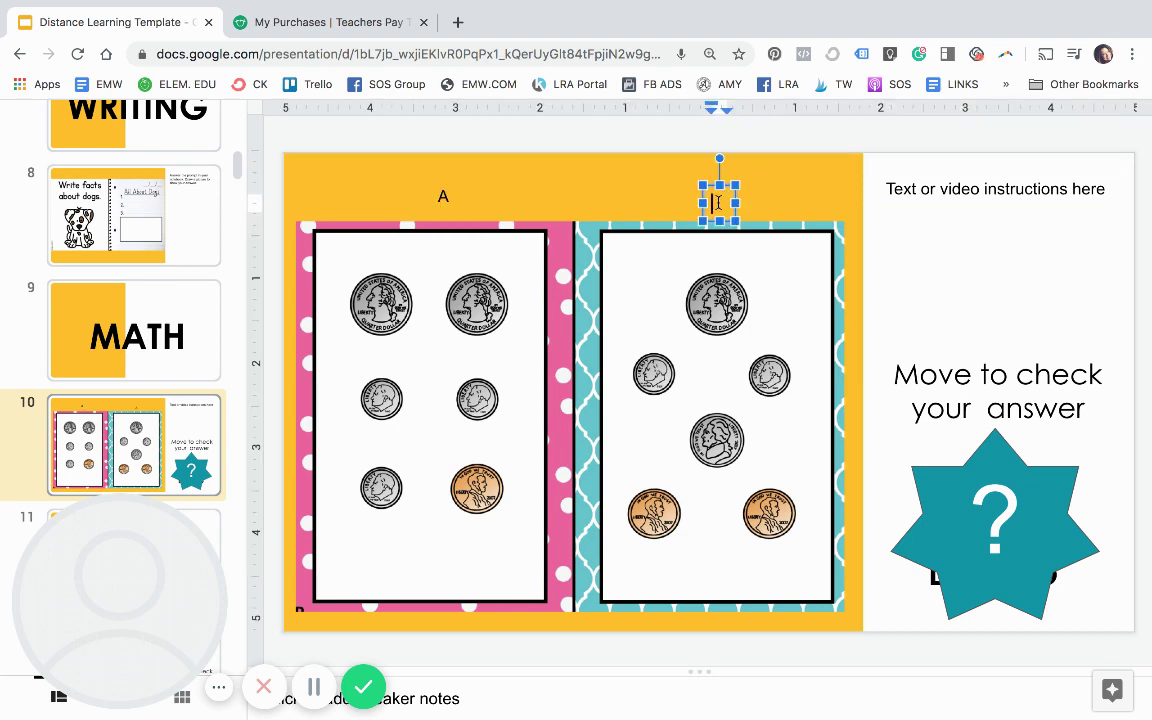
pyautogui.moveTo(890, 187); pyautogui.dragTo(1111, 206)
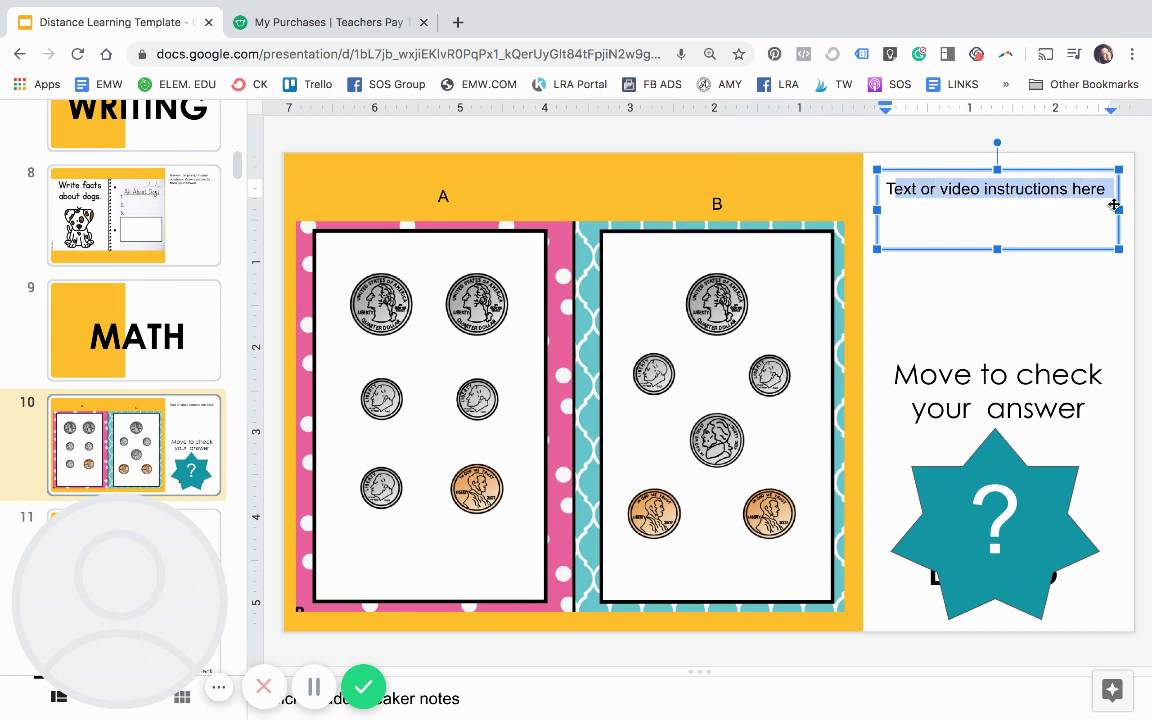
pyautogui.press('BackSpace')
pyautogui.write('Write the amou')
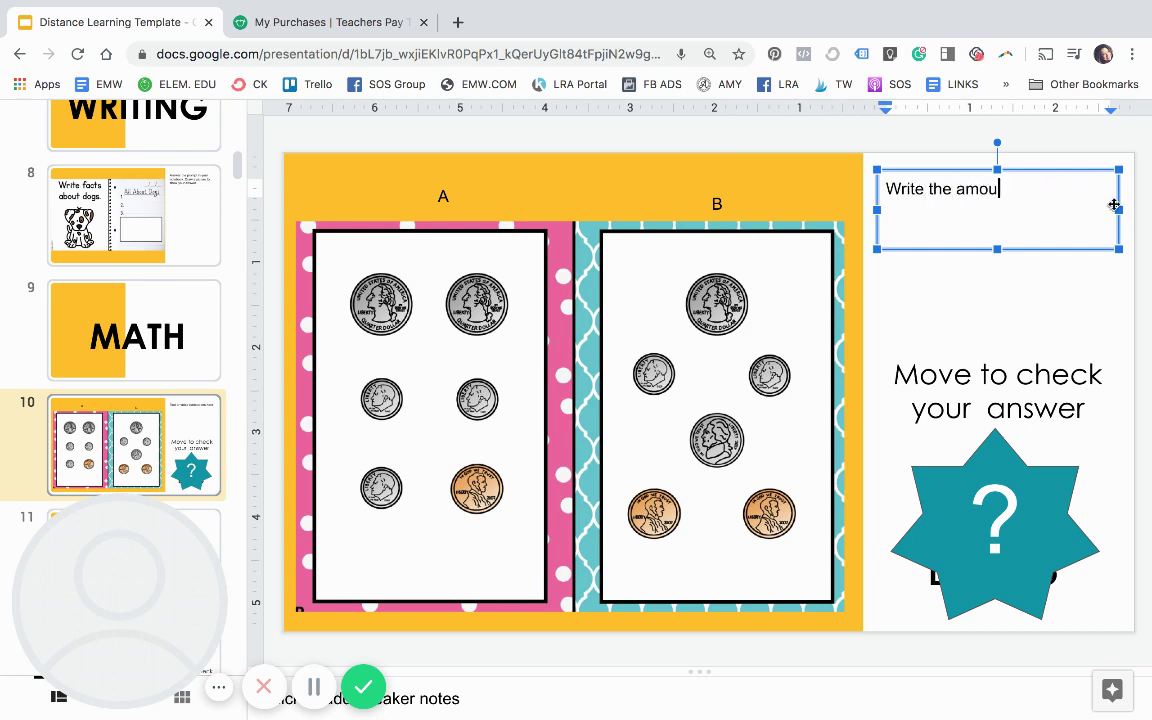
pyautogui.write('nt of money in A')
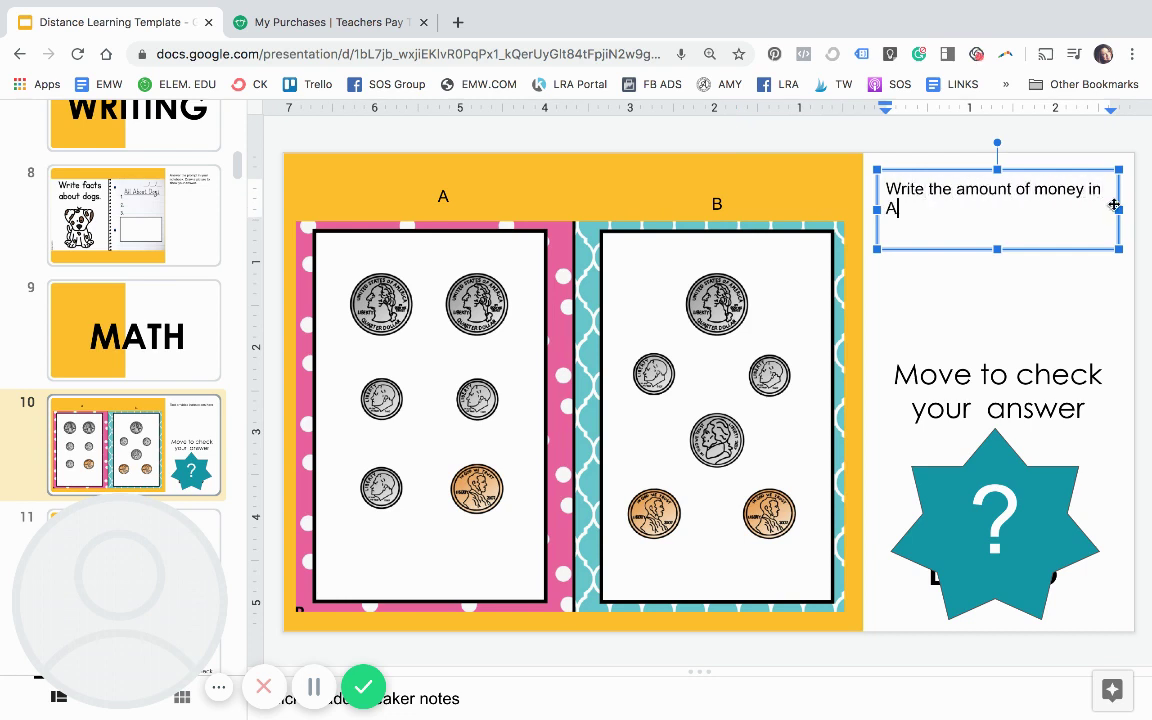
pyautogui.write(' and the amount in B')
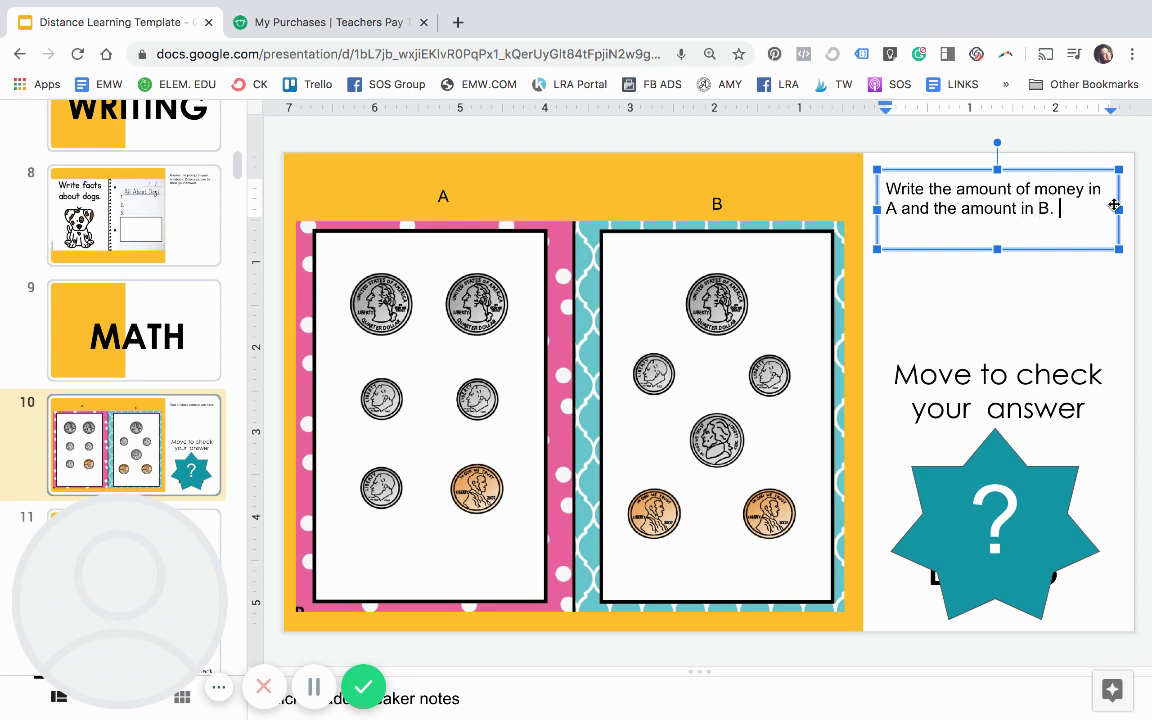
pyautogui.write('.')
pyautogui.press('Return')
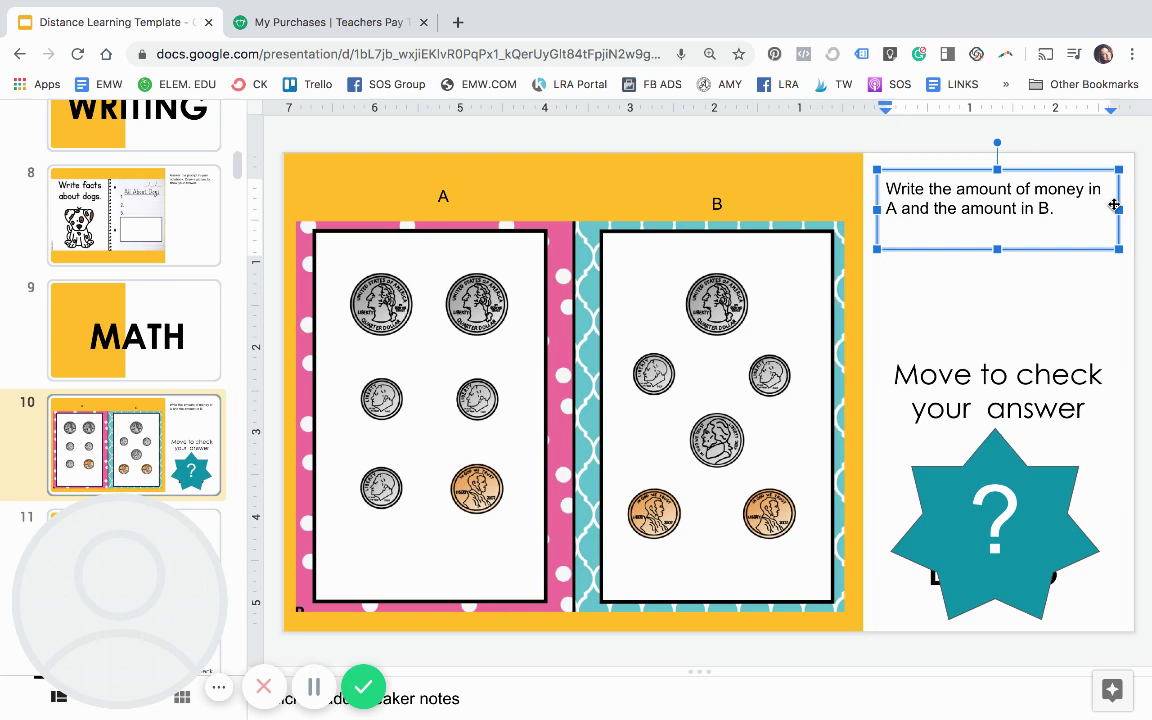
pyautogui.write('How much money is there altoe')
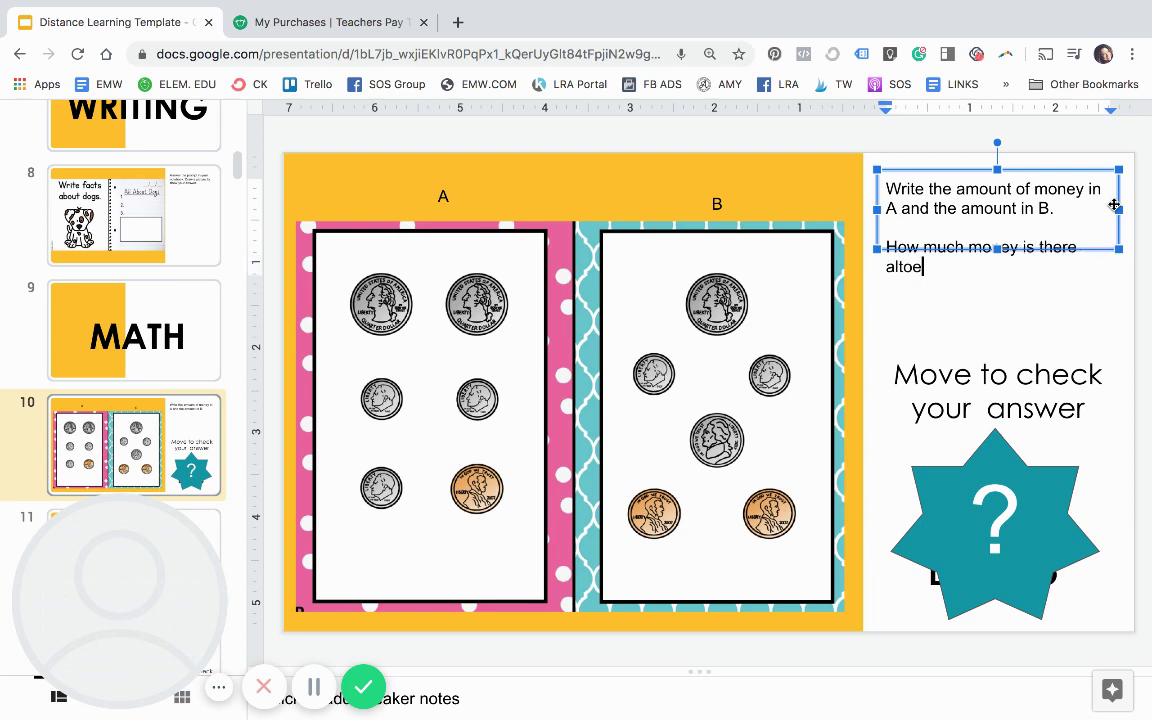
pyautogui.press('BackSpace')
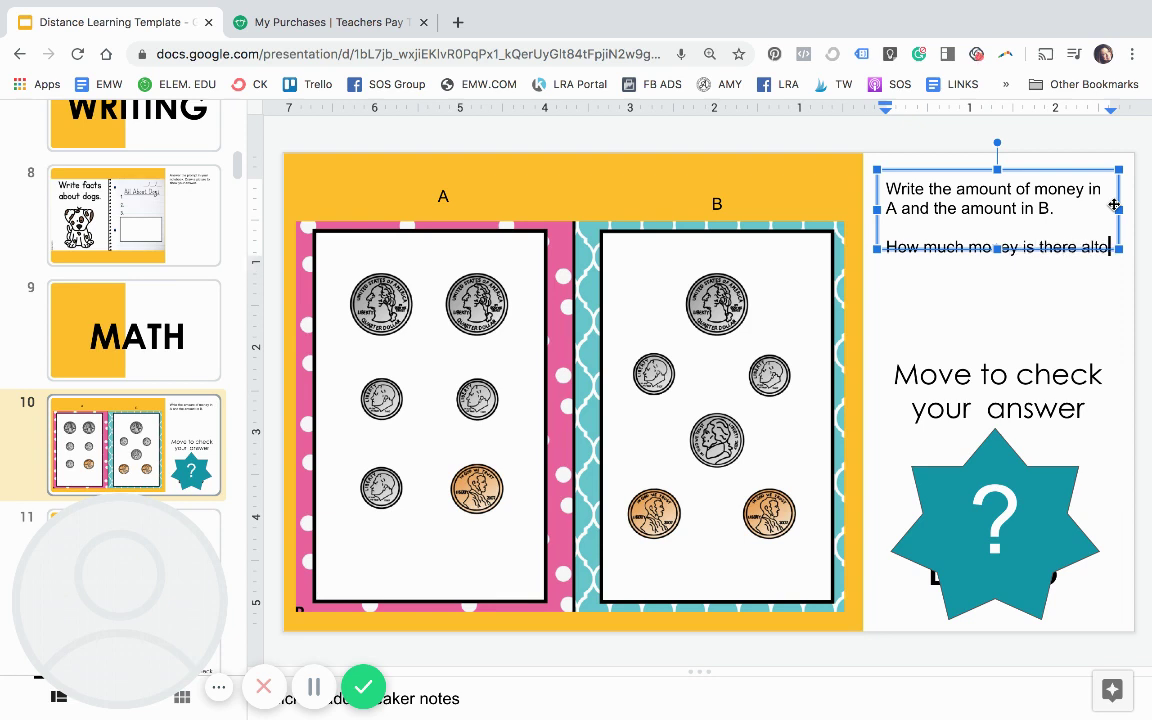
pyautogui.write('gether?')
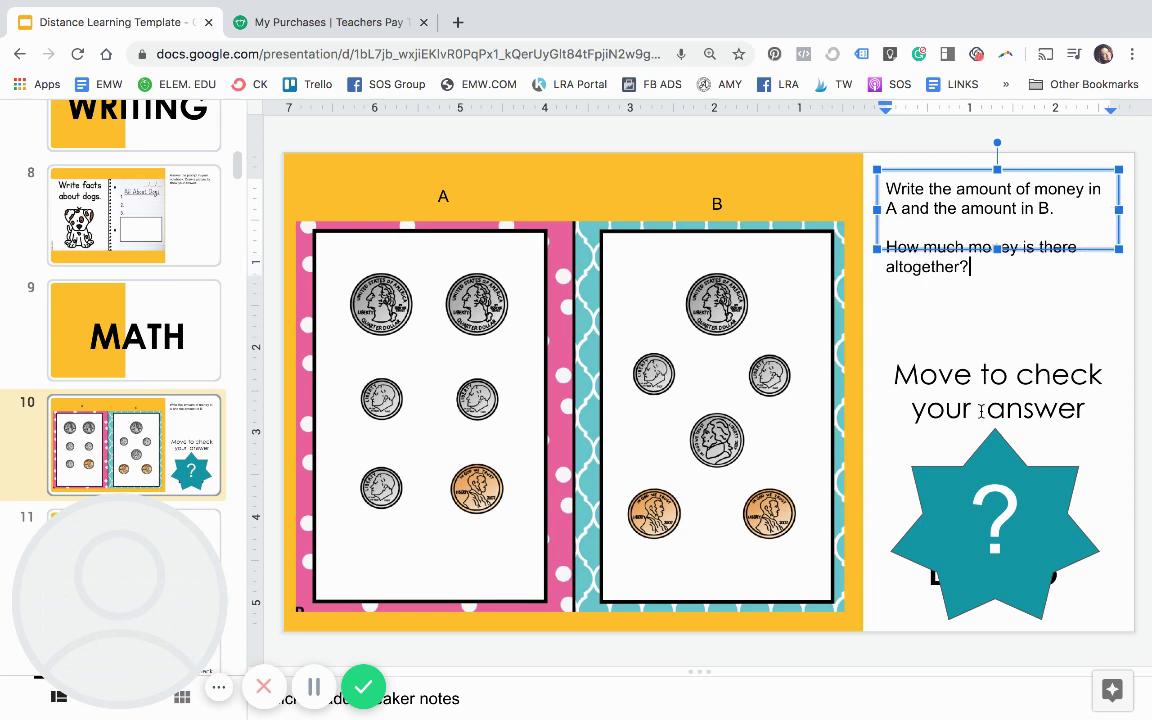
pyautogui.click(981, 410)
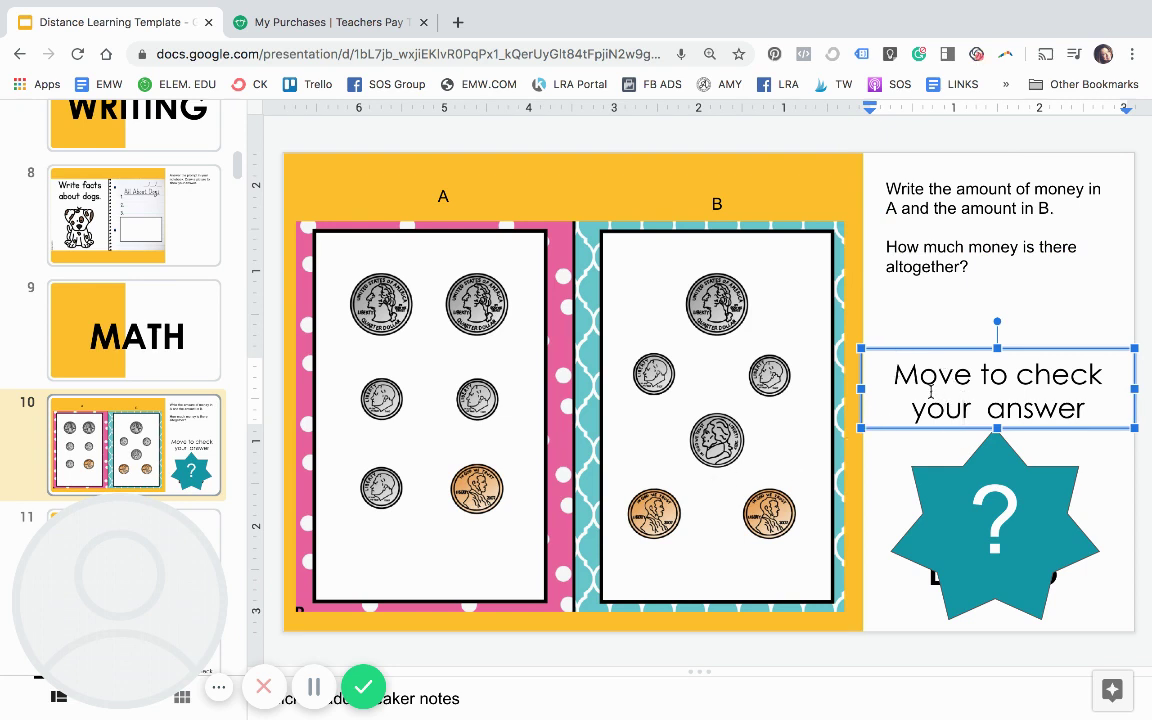
# Step: Change slide 10's hidden answer A from 3/3 to 0.81, then cover the answers with the star again
pyautogui.moveTo(936, 506); pyautogui.dragTo(989, 396)
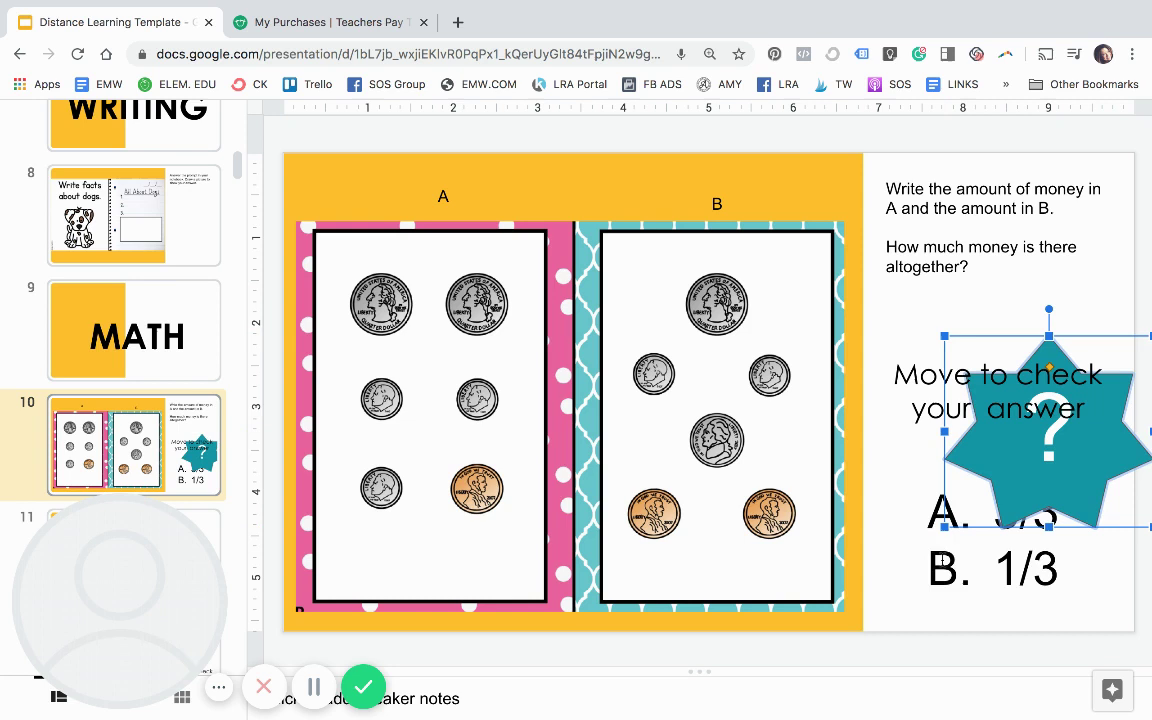
pyautogui.moveTo(1021, 483); pyautogui.dragTo(1050, 415)
pyautogui.click(996, 512)
pyautogui.moveTo(996, 512); pyautogui.dragTo(1062, 509)
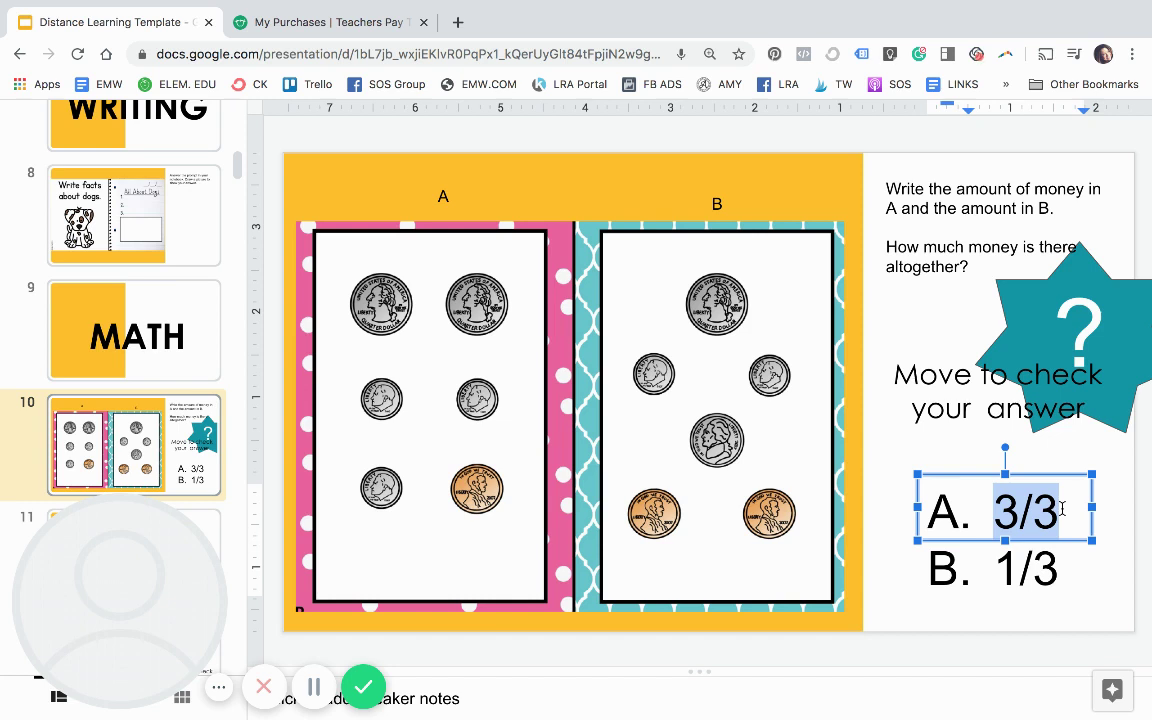
pyautogui.write('0.81')
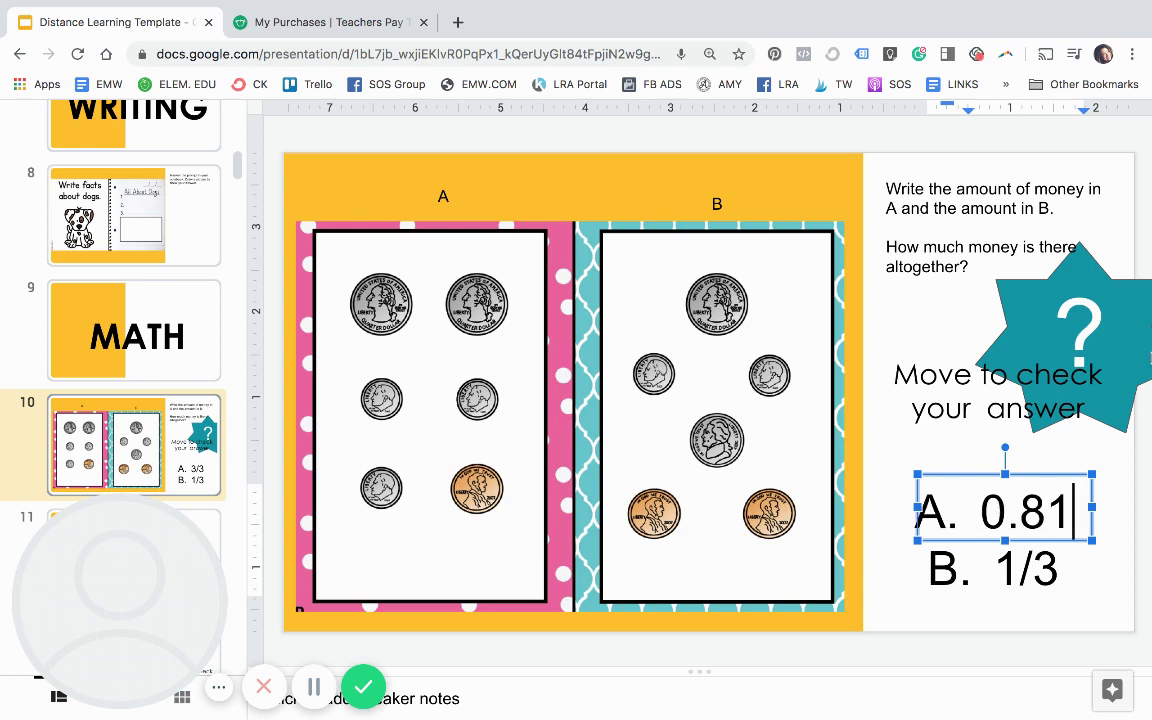
pyautogui.moveTo(1124, 345); pyautogui.dragTo(1074, 510)
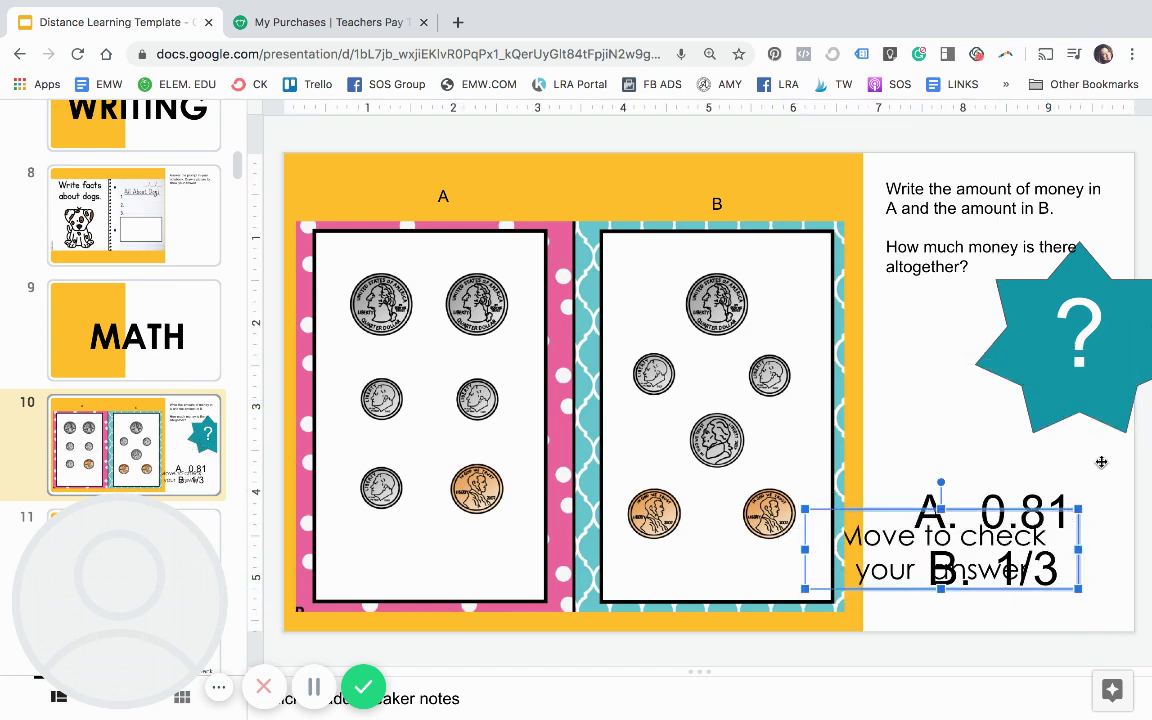
pyautogui.hotkey('ctrl', 'z')
pyautogui.click(1129, 318)
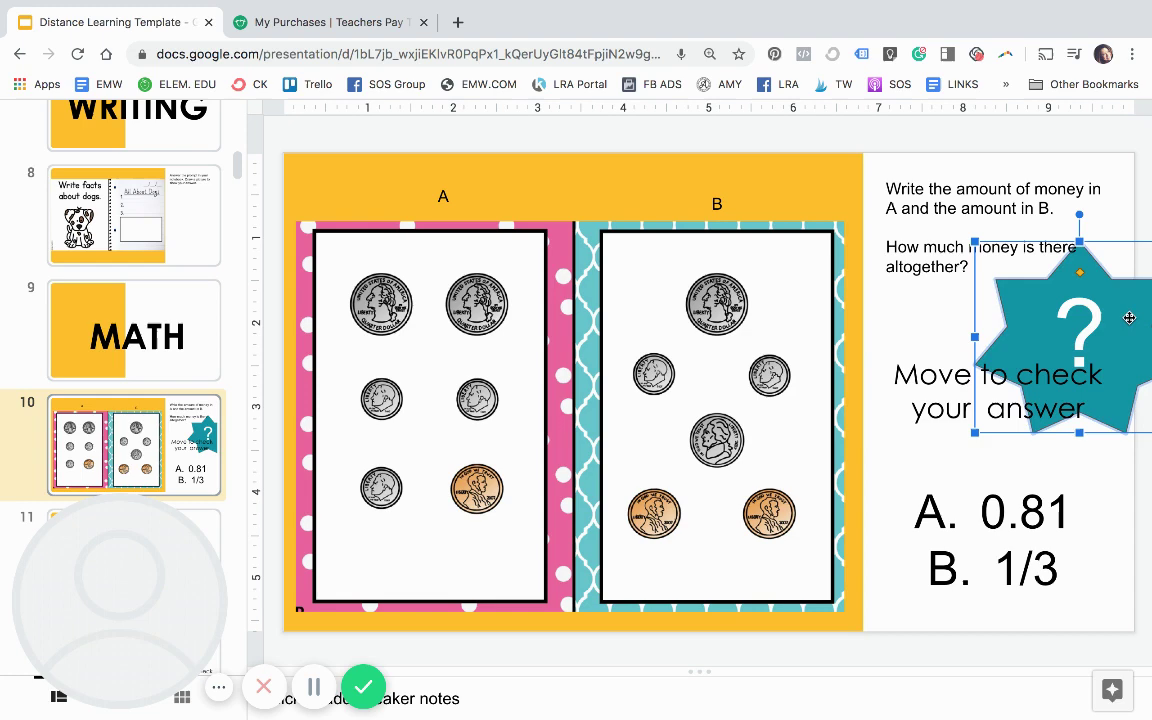
pyautogui.moveTo(1129, 318); pyautogui.dragTo(1041, 517)
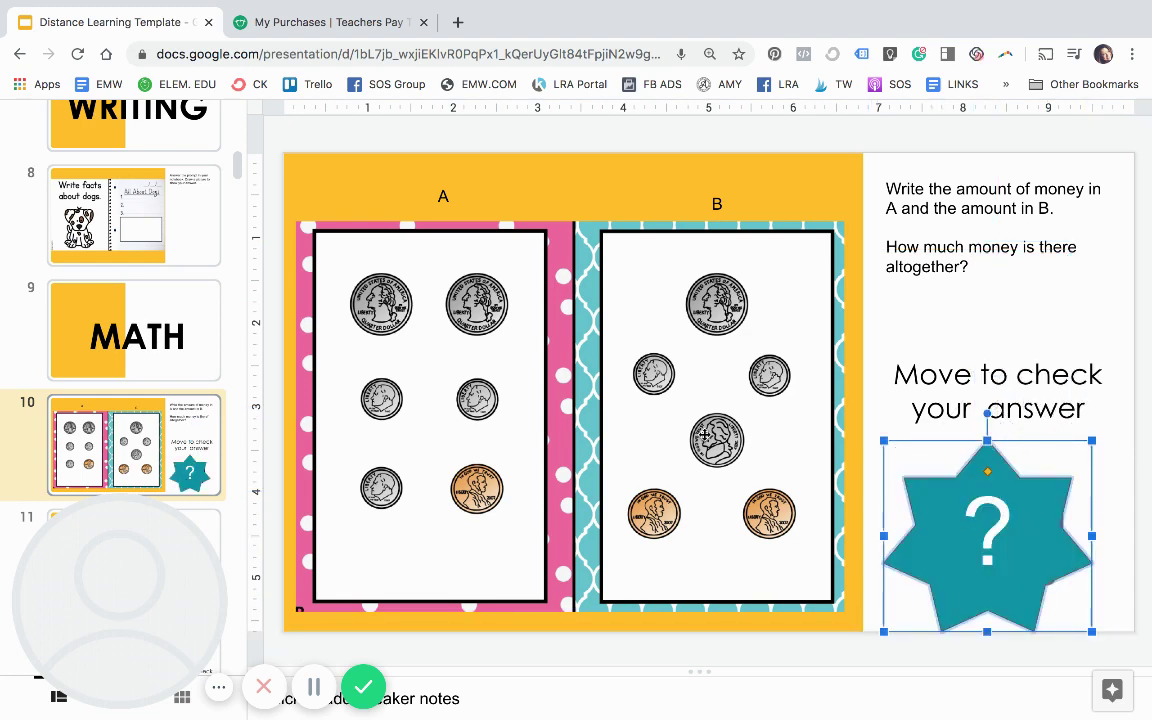
pyautogui.scroll(-3, 155, 428)
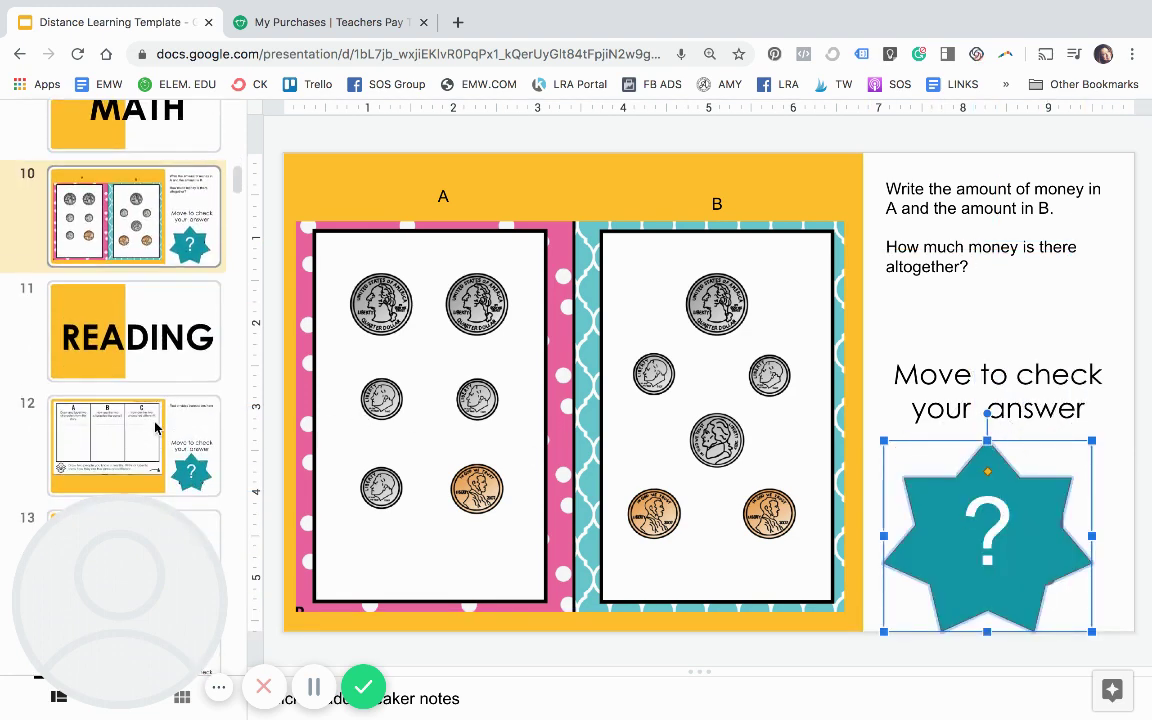
# Step: On slide 12, lower the worksheet and type 'Read a book for 15 minutes. Answer the questions. Draw a picture to show your answers'
pyautogui.click(143, 386)
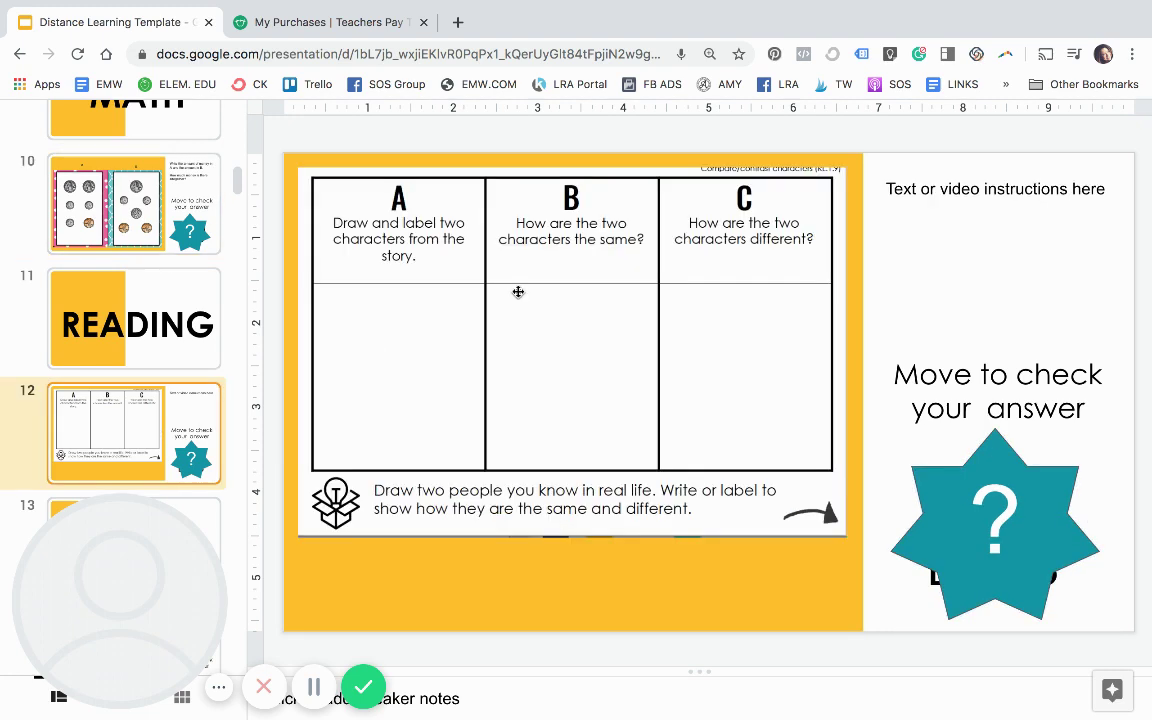
pyautogui.moveTo(499, 306); pyautogui.dragTo(504, 362)
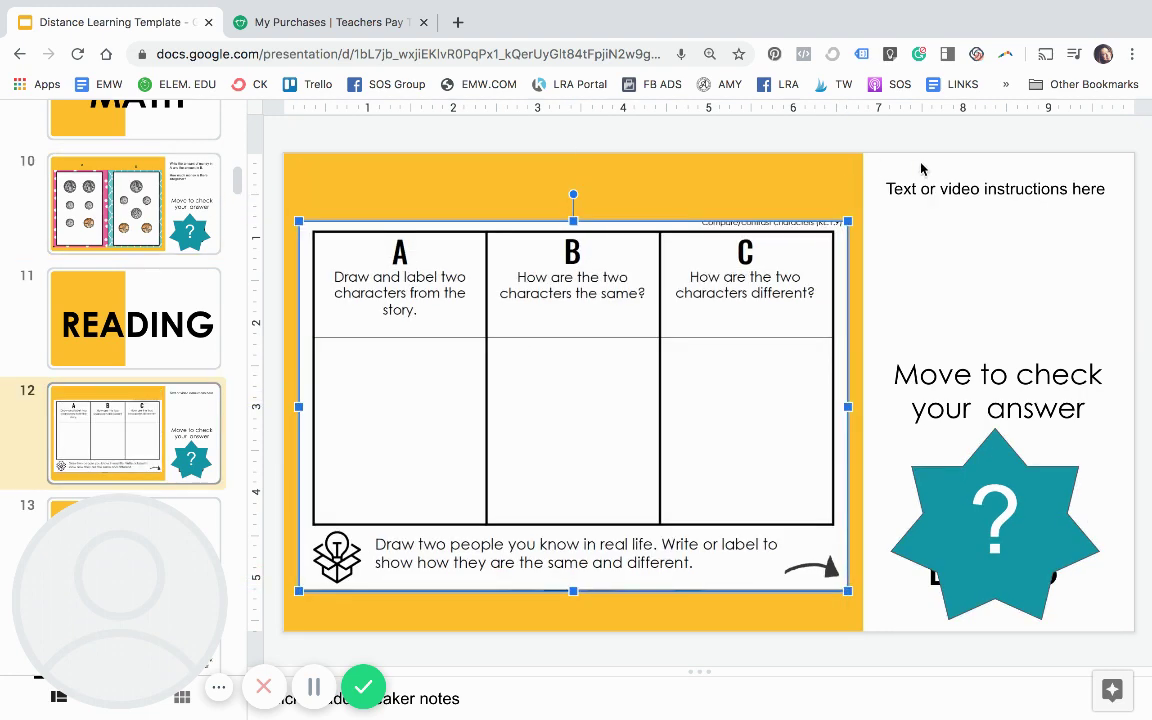
pyautogui.moveTo(890, 188); pyautogui.dragTo(1088, 178)
pyautogui.press('BackSpace')
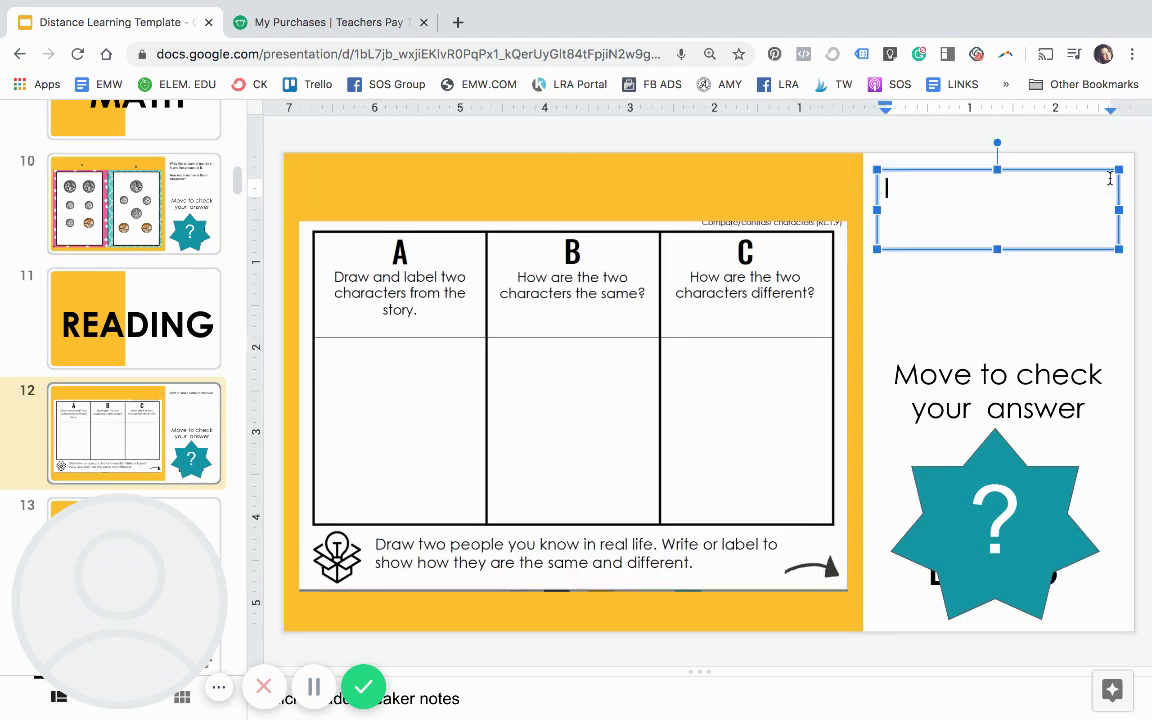
pyautogui.write('Read a boo')
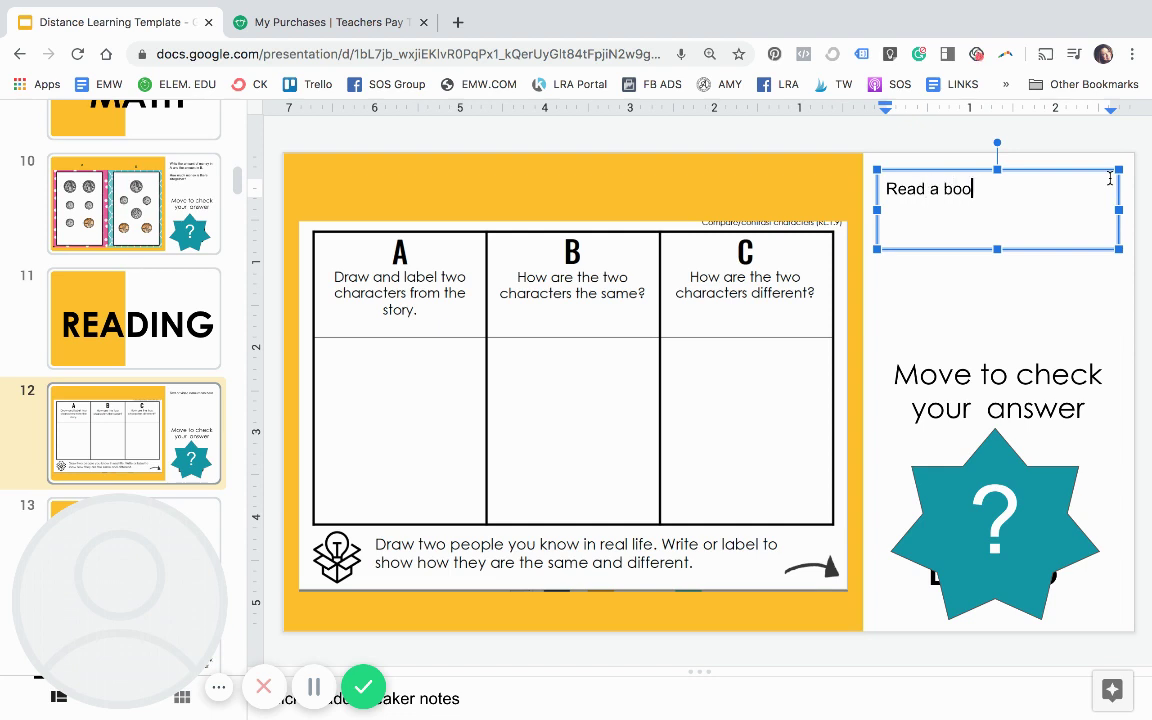
pyautogui.write('k for 15 minutes. Ans')
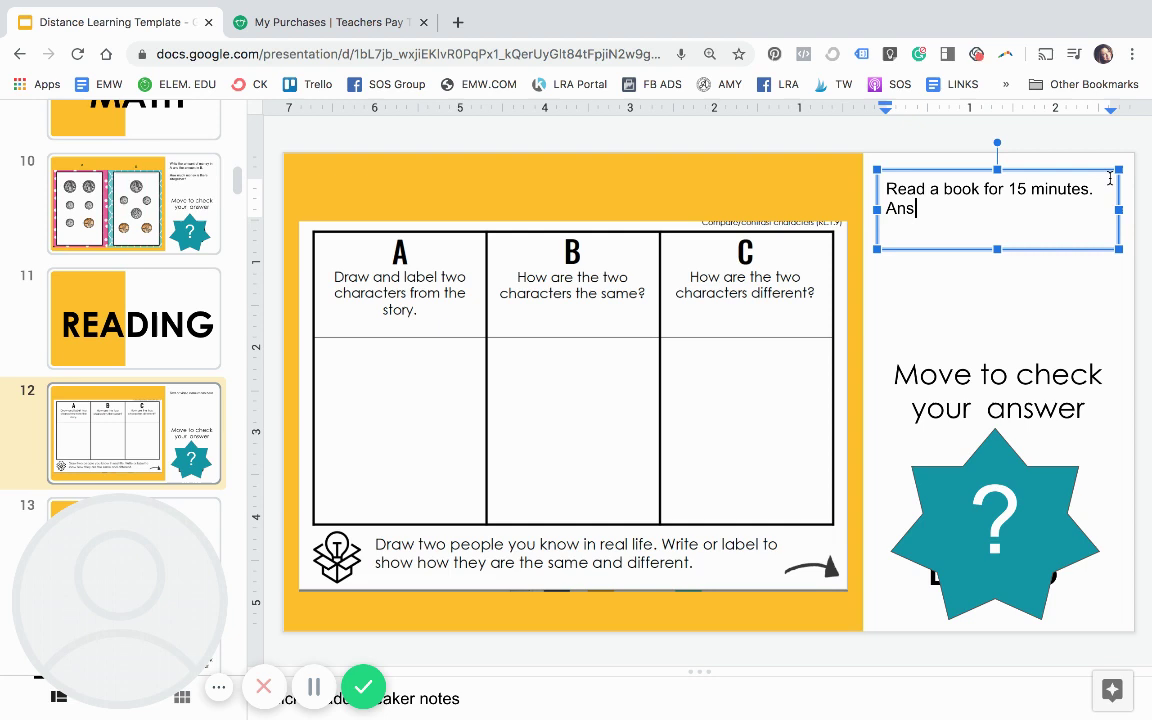
pyautogui.write('wer the qustion')
pyautogui.press('BackSpace')
pyautogui.press('BackSpace')
pyautogui.press('BackSpace')
pyautogui.press('BackSpace')
pyautogui.press('BackSpace')
pyautogui.write('e')
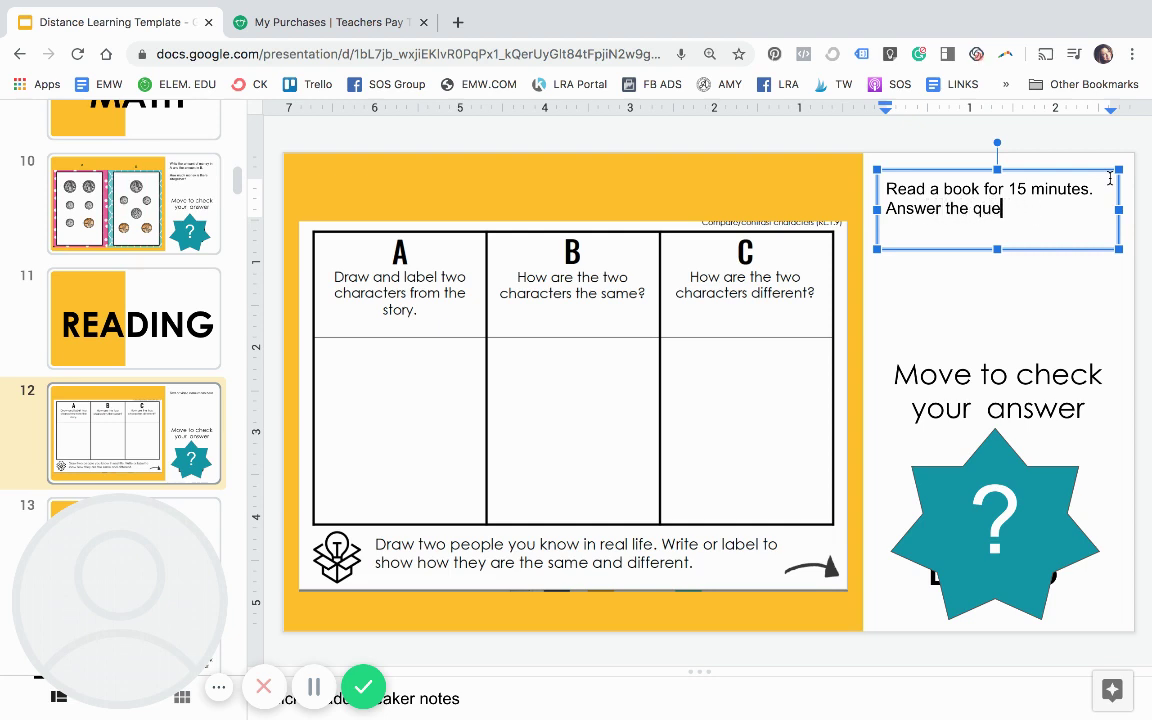
pyautogui.write('stions. Draw ')
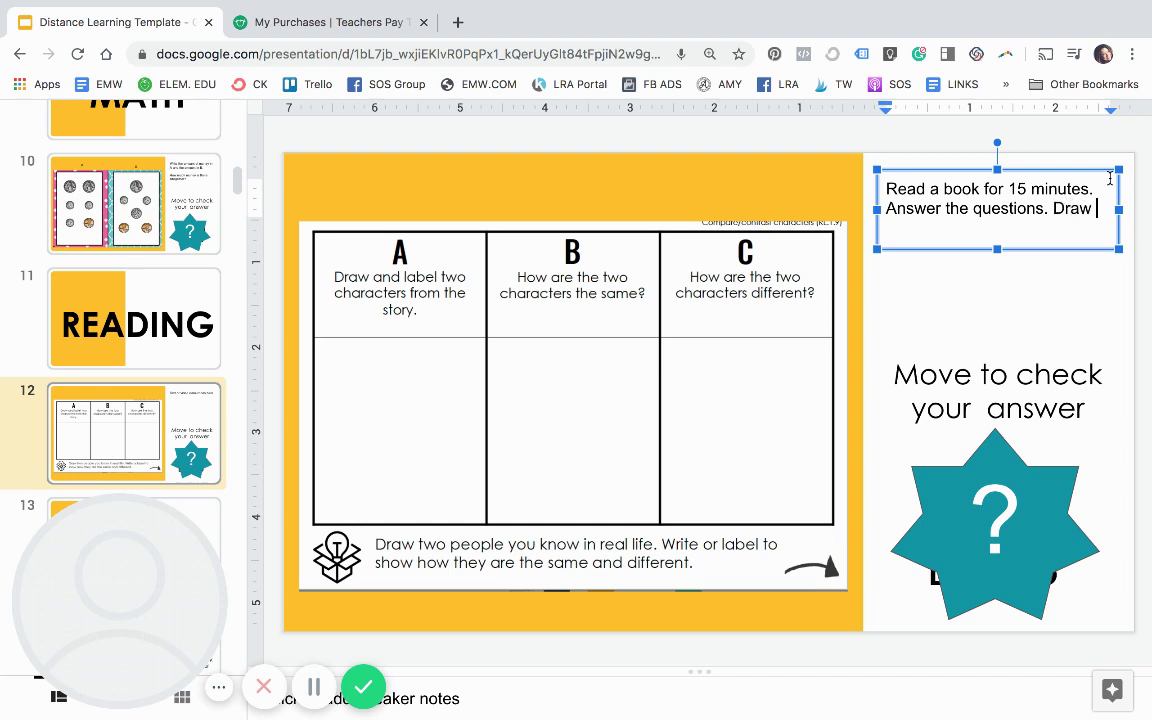
pyautogui.write('a picture to show your answers.')
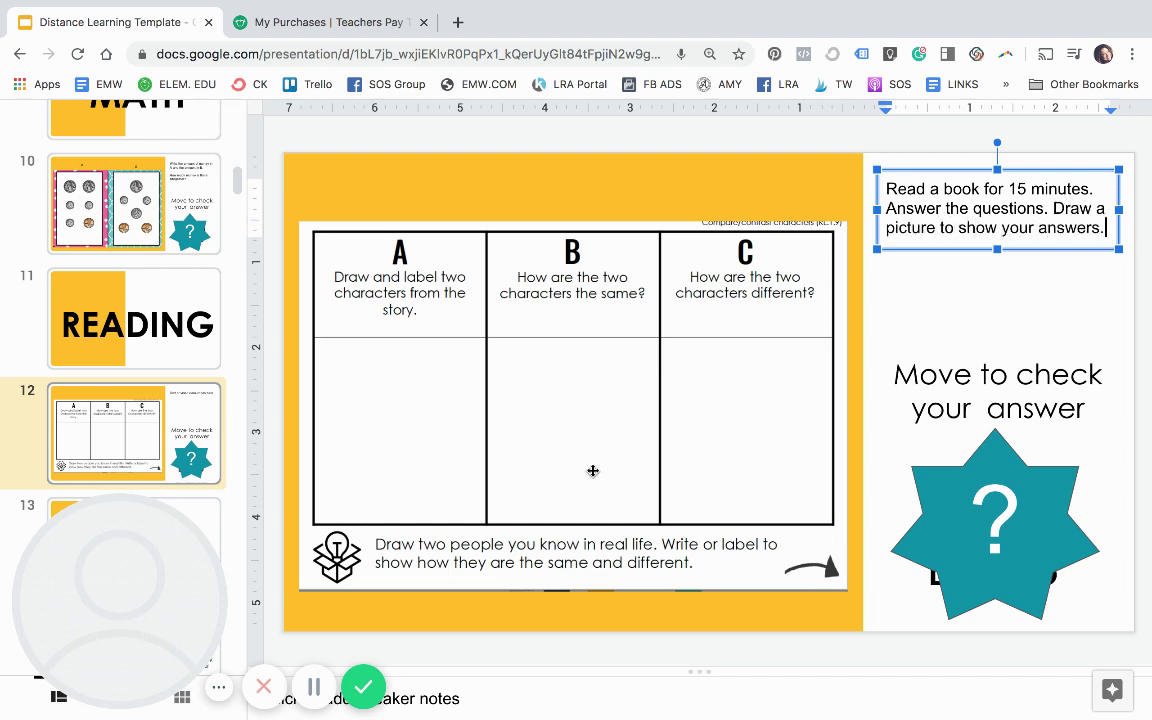
pyautogui.scroll(-2, 142, 432)
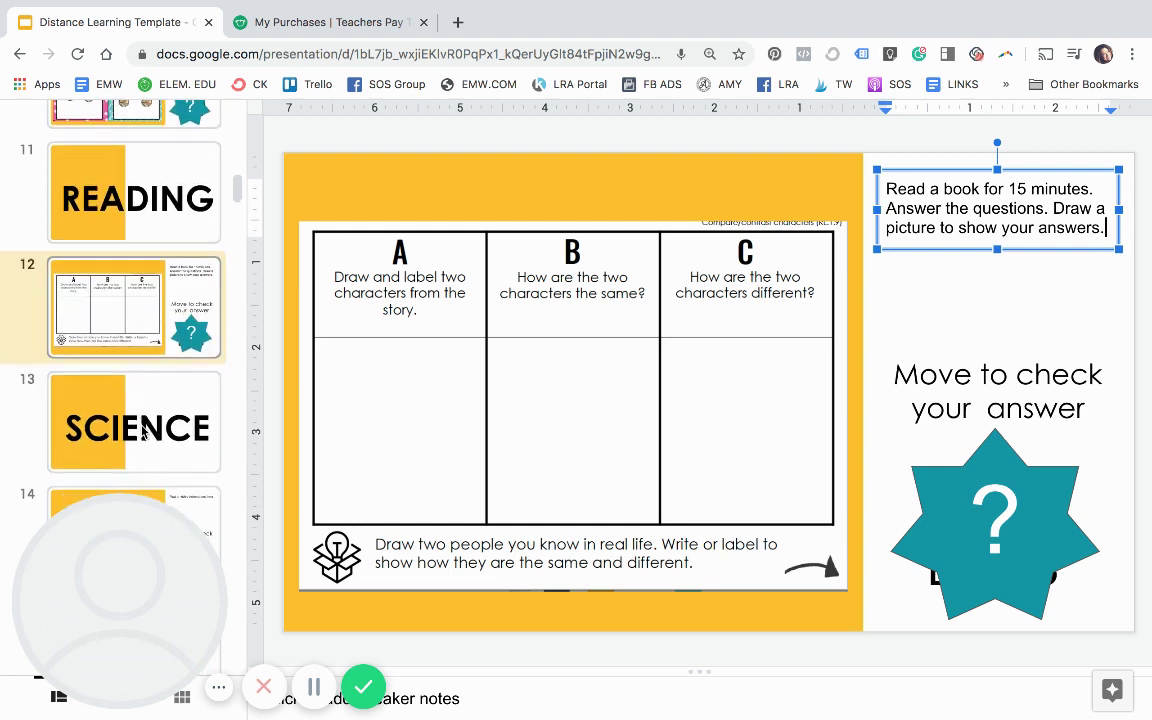
pyautogui.scroll(6, 142, 432)
pyautogui.scroll(4, 142, 432)
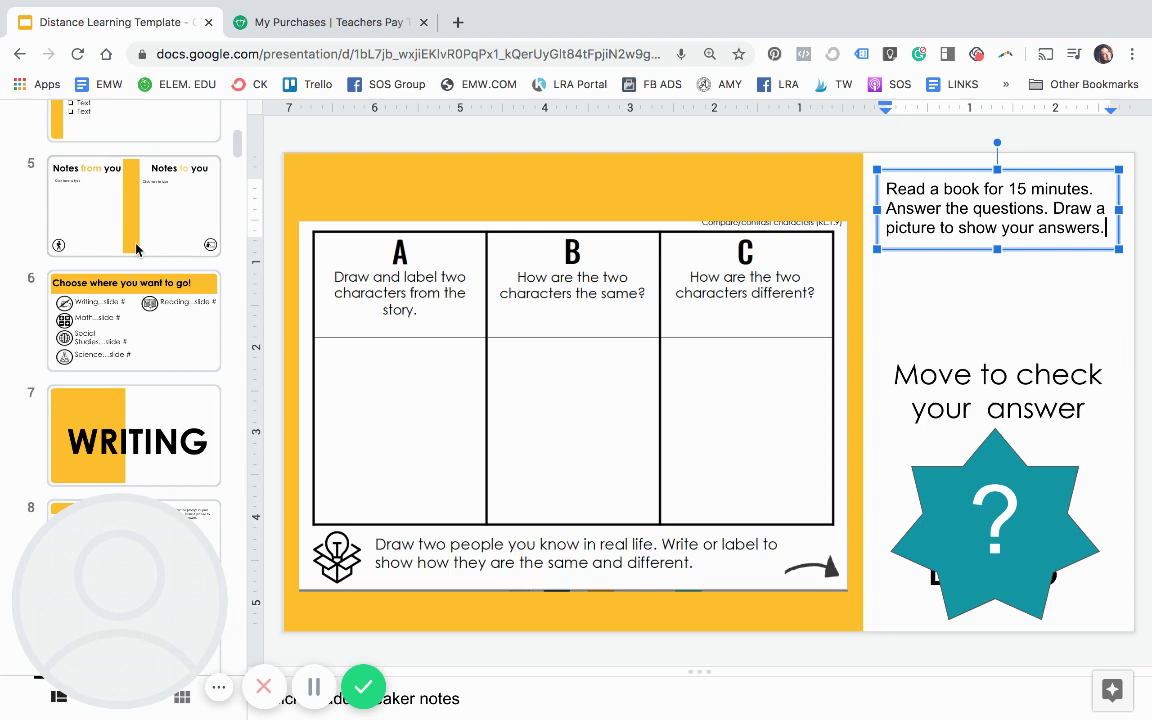
pyautogui.scroll(1, 134, 252)
pyautogui.scroll(5, 180, 234)
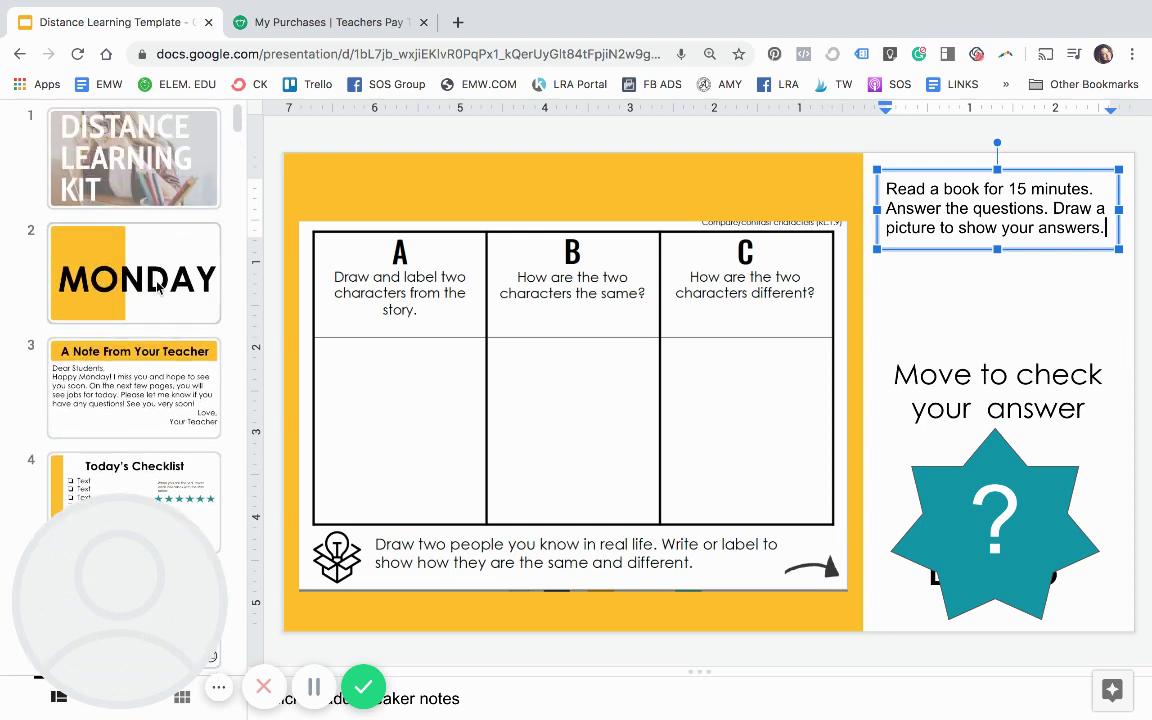
pyautogui.scroll(-2, 145, 330)
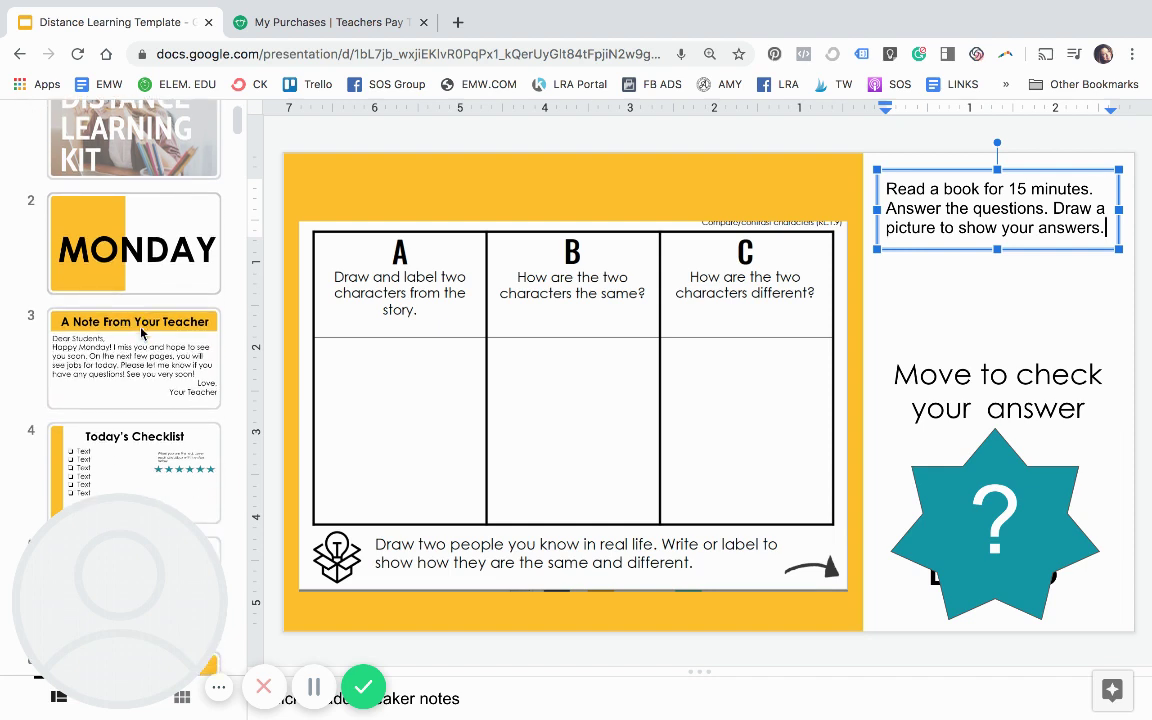